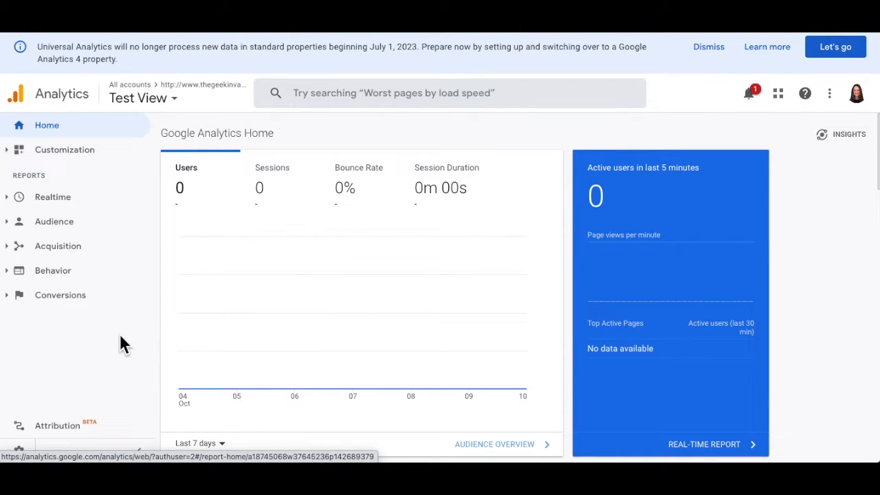
Open the GA4 Setup Assistant in the property's admin settings and start creating a new Google Analytics 4 property.
click(23, 451)
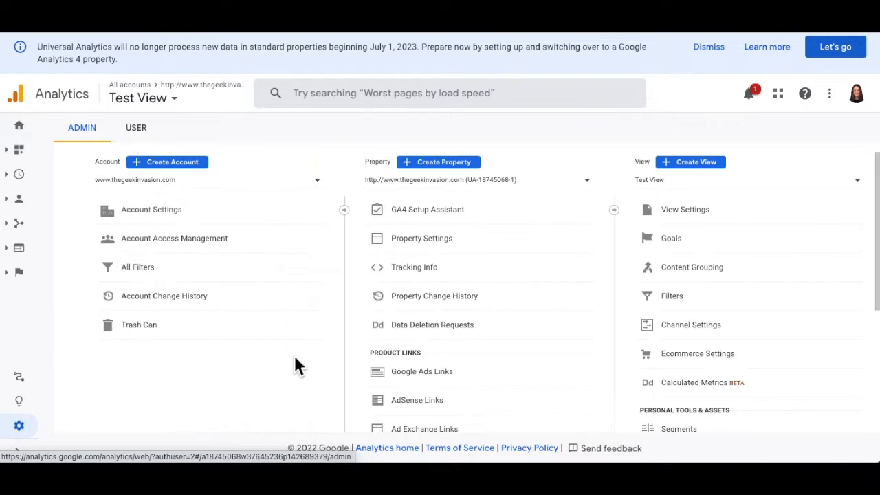
click(498, 226)
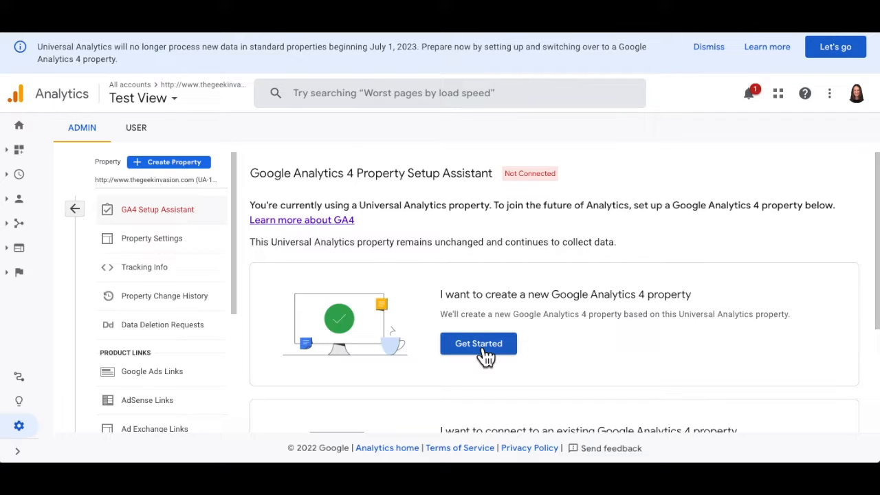
scroll(591, 369, down, 3)
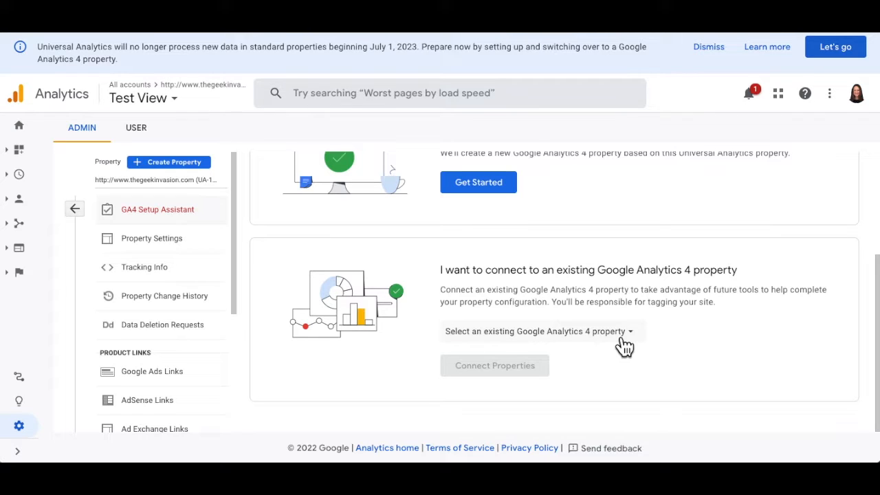
scroll(619, 343, up, 2)
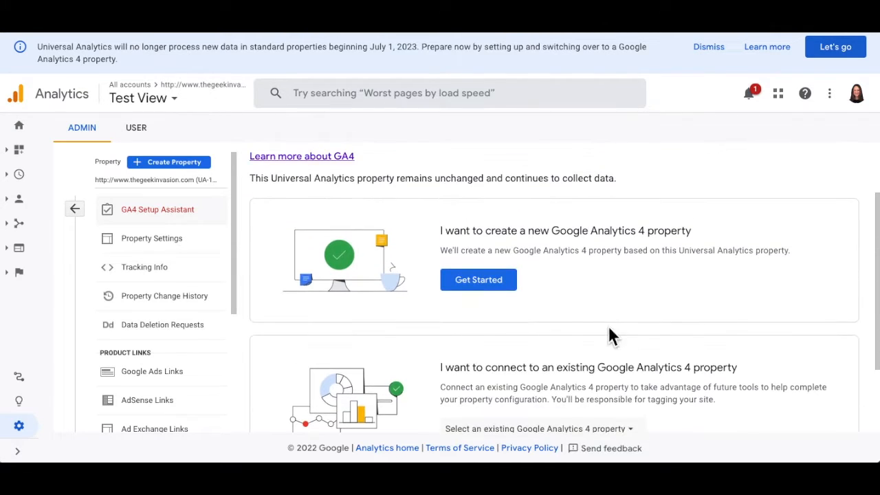
click(503, 283)
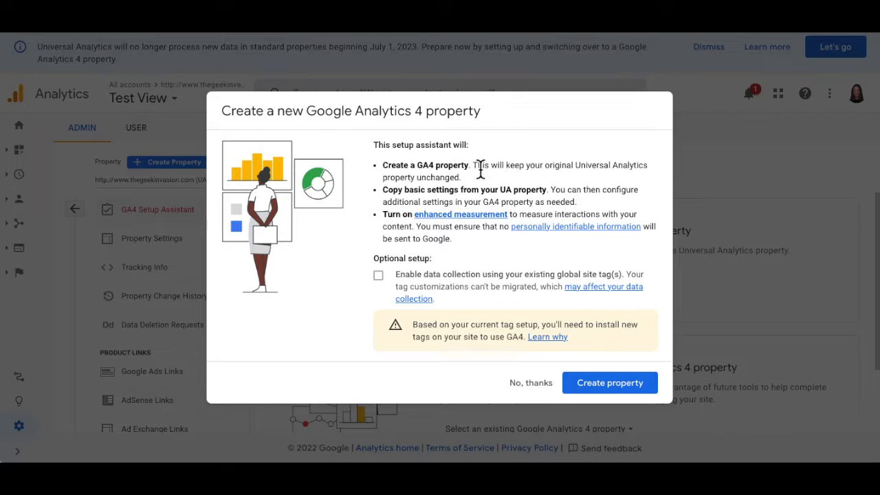
Read what the setup assistant will do, create the GA4 property without the optional tag setup, and go to the property.
drag(472, 165, 381, 171)
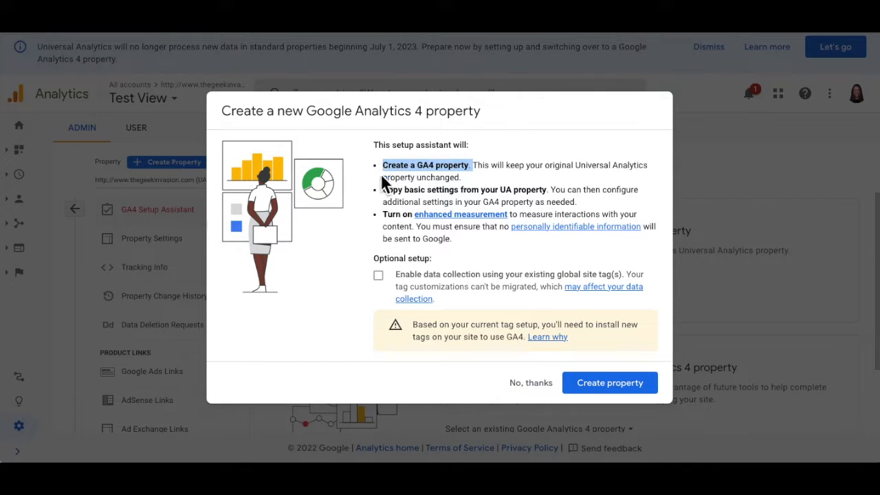
click(493, 171)
drag(550, 190, 368, 196)
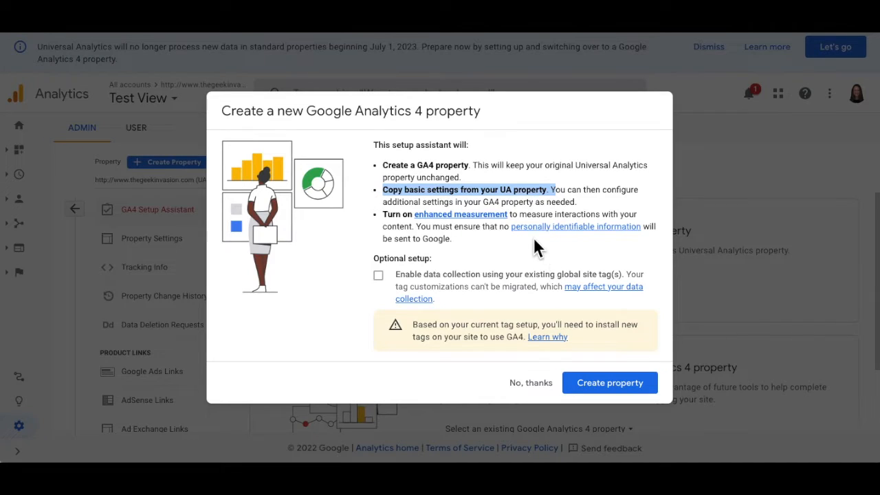
click(499, 236)
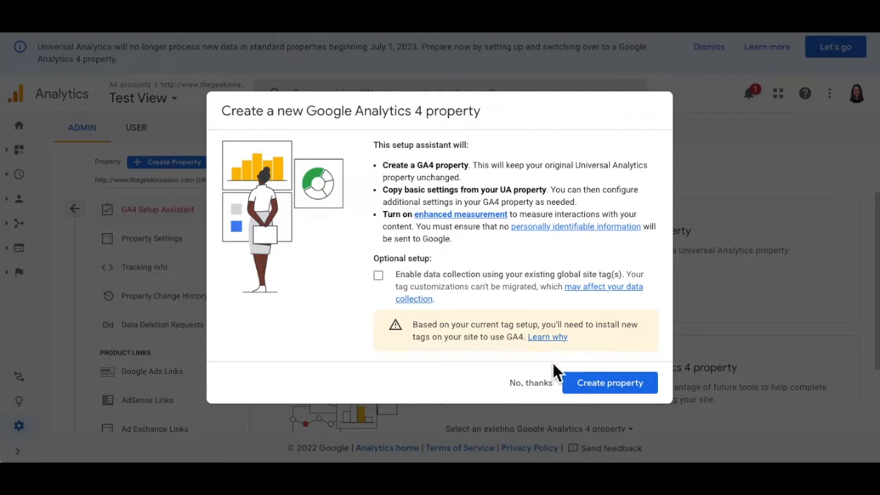
click(575, 383)
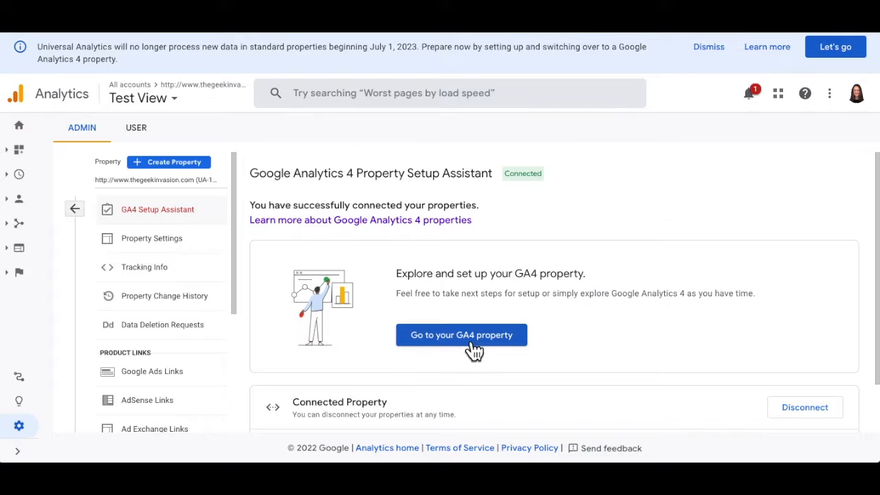
click(517, 339)
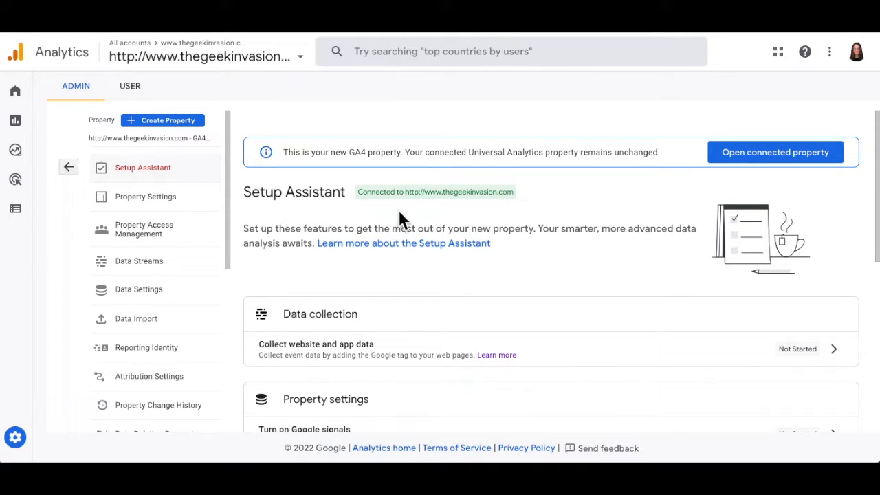
Review the Setup Assistant's data collection, property settings and Google Ads tasks, including the completion option for collecting website data.
scroll(858, 275, down, 4)
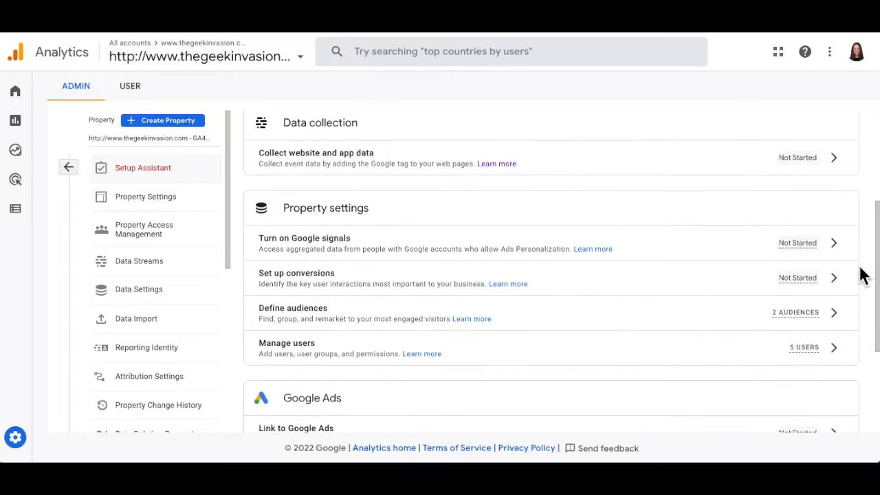
scroll(863, 275, down, 1)
scroll(863, 275, up, 1)
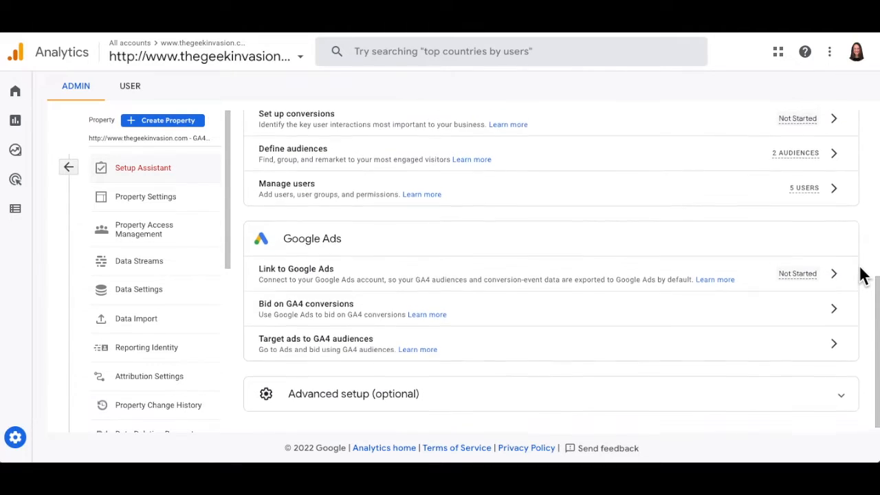
scroll(863, 275, up, 3)
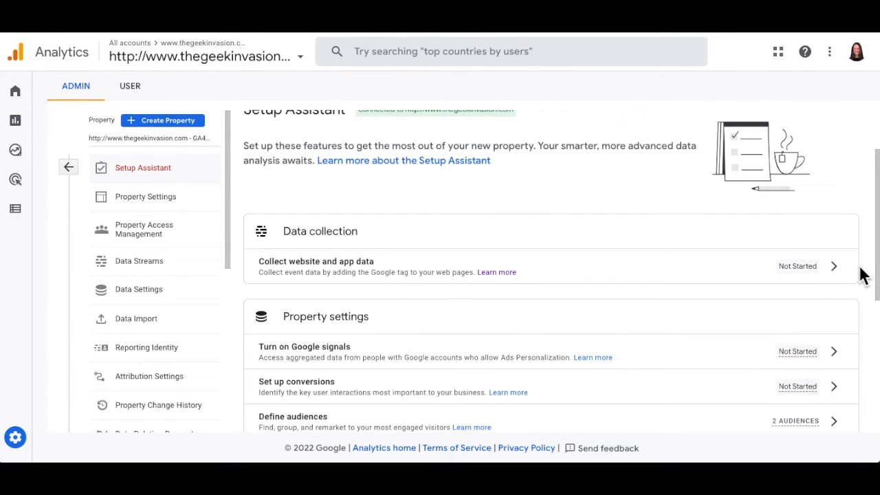
click(847, 274)
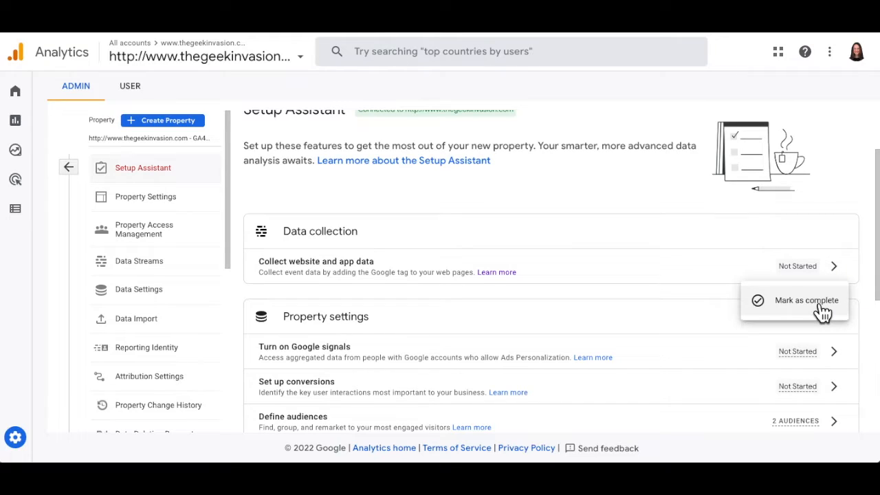
click(857, 303)
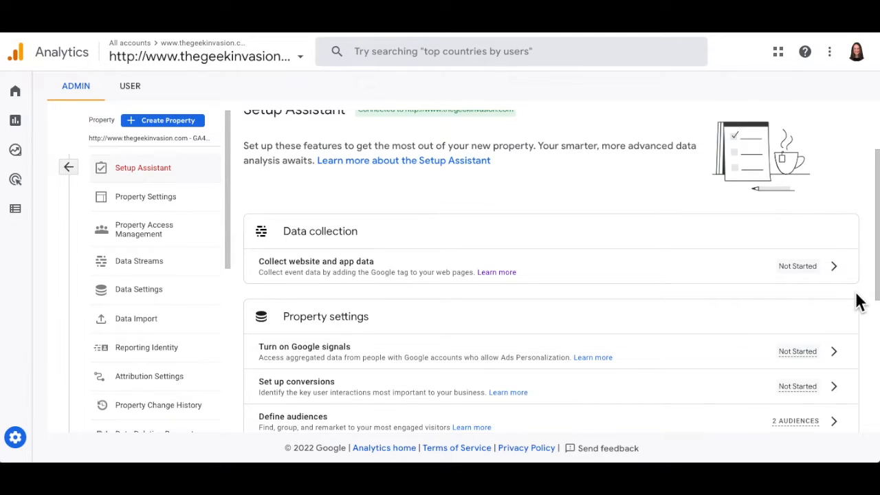
scroll(857, 303, up, 3)
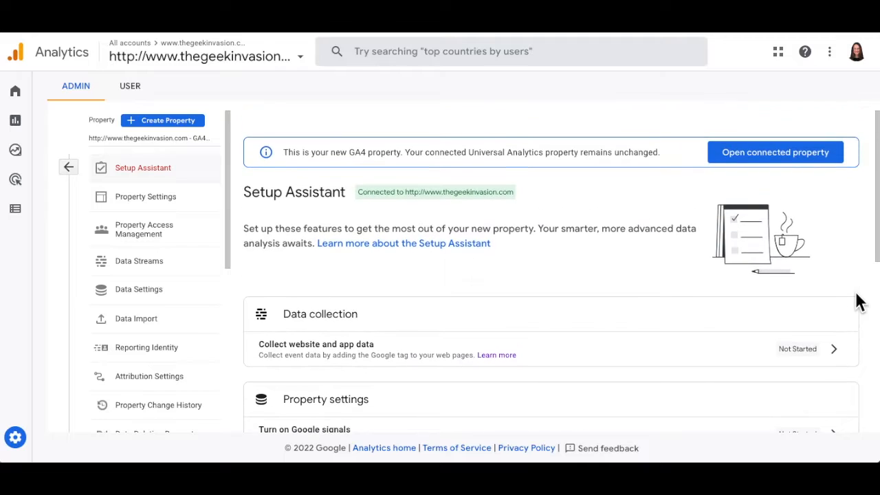
Check the property name, reporting time zone and currency in Property Settings and save the settings.
click(173, 206)
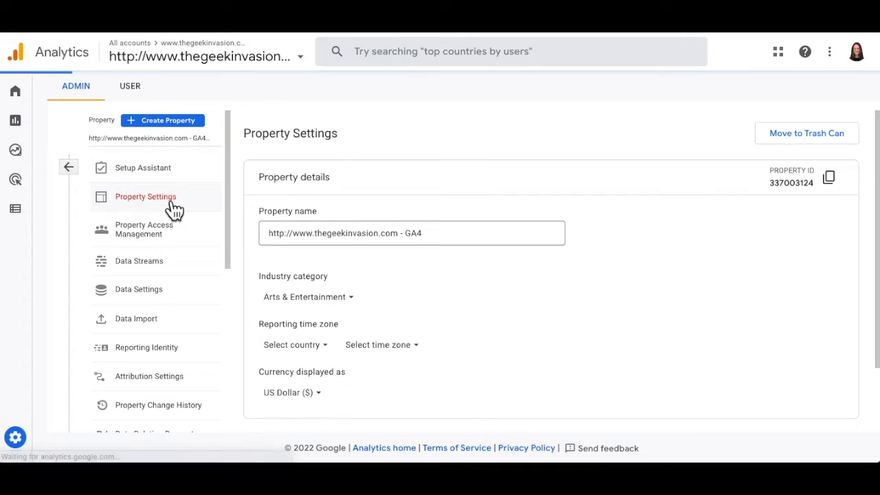
click(436, 234)
click(431, 255)
click(453, 347)
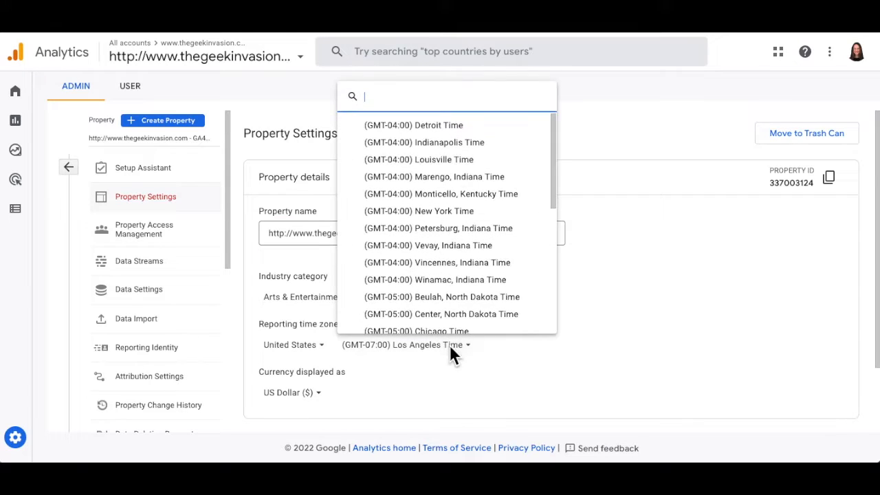
click(522, 357)
click(317, 393)
click(359, 397)
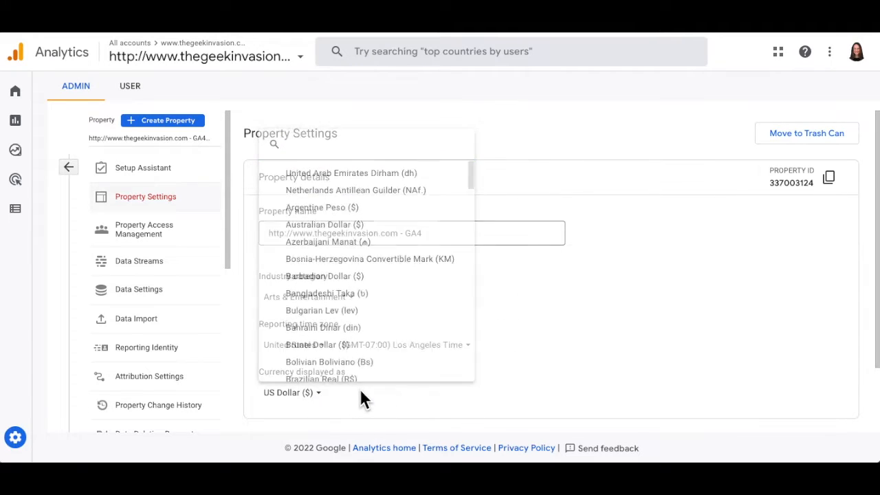
scroll(354, 397, down, 1)
click(286, 399)
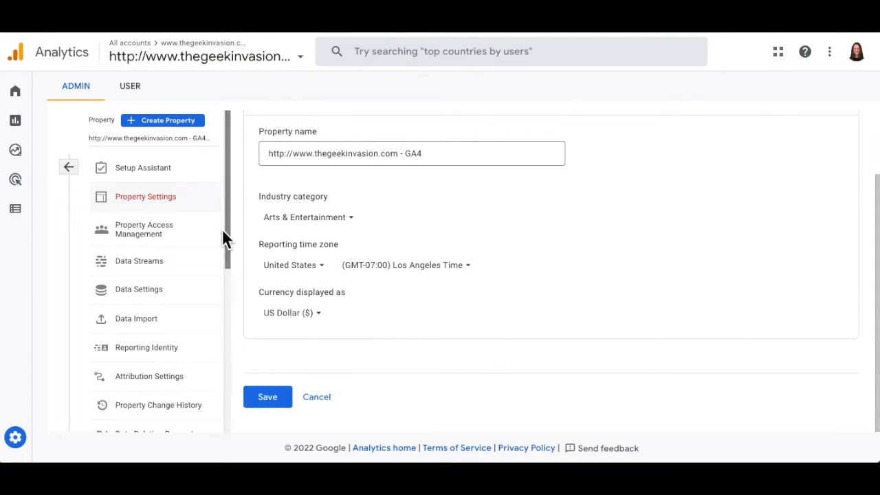
View the users and the options for adding users or groups in Property Access Management, and close it.
click(207, 238)
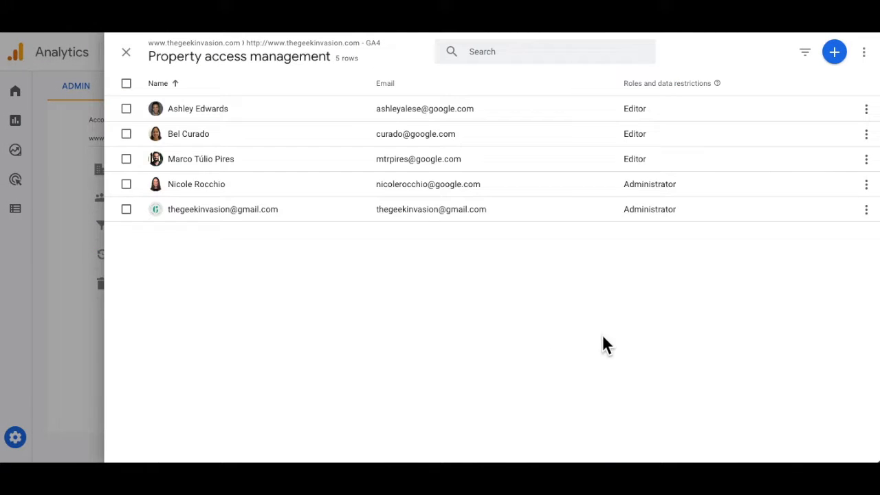
click(835, 54)
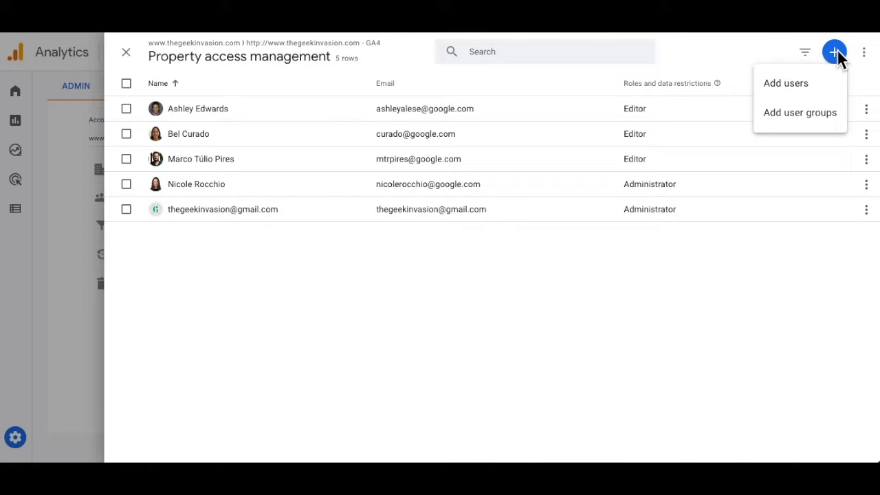
click(126, 53)
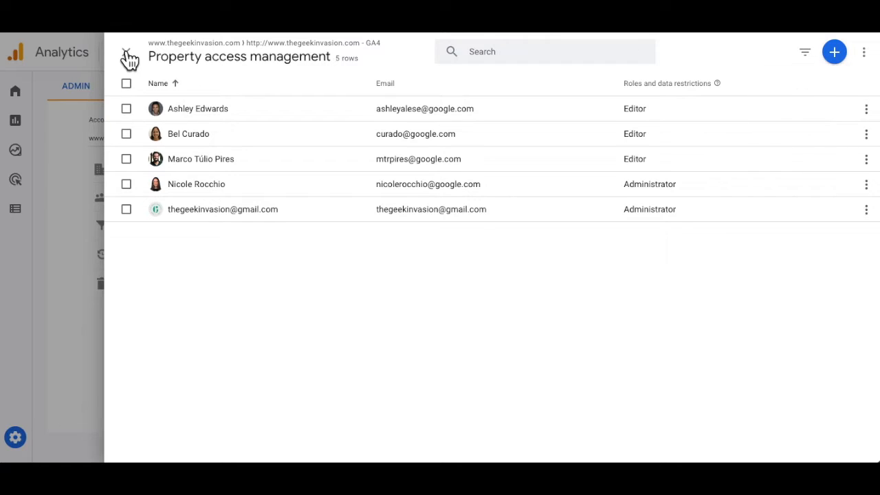
click(125, 55)
Look through the property's Data Streams by platform, filtering by Web, iOS and Android, and return to all streams.
click(398, 255)
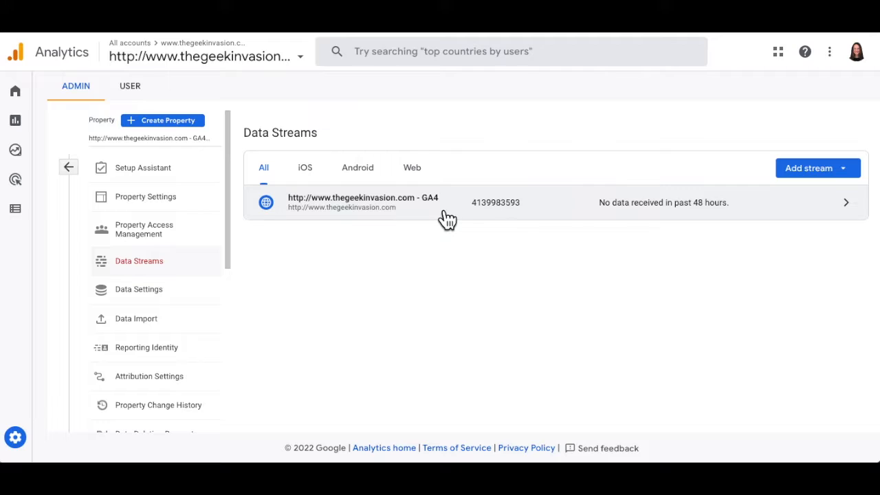
click(412, 174)
click(303, 180)
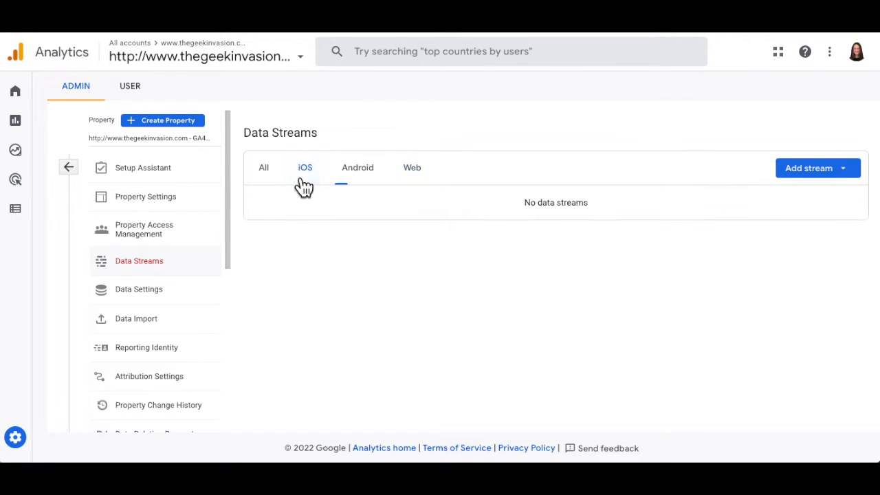
click(366, 182)
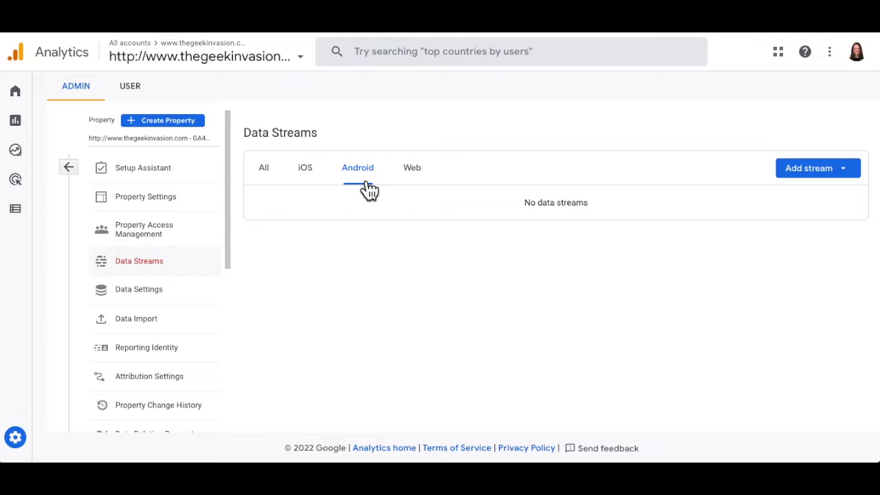
click(264, 180)
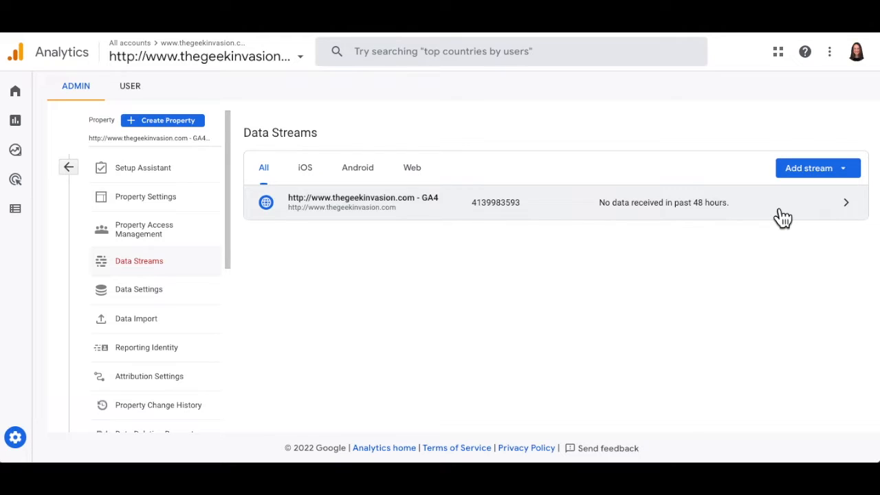
click(842, 213)
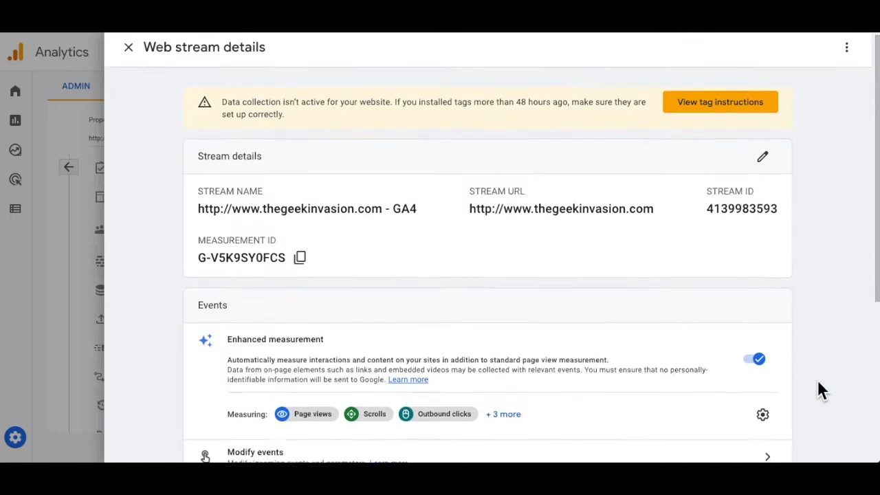
scroll(817, 382, down, 2)
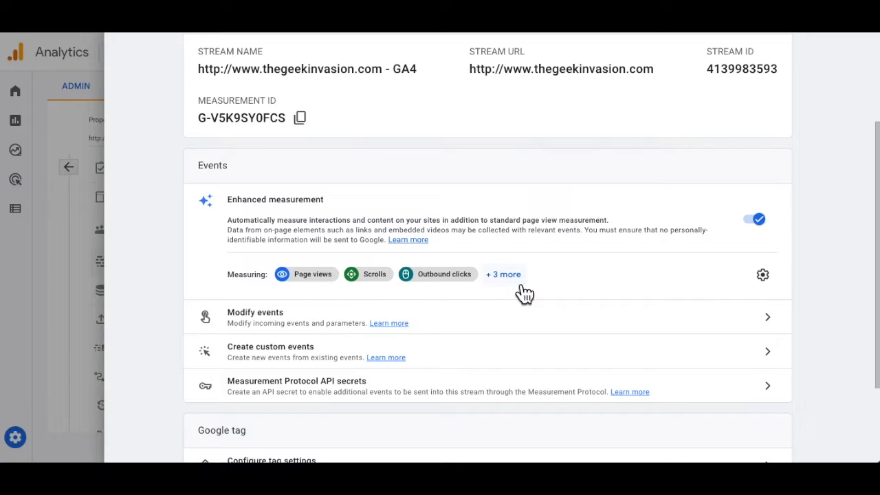
click(520, 288)
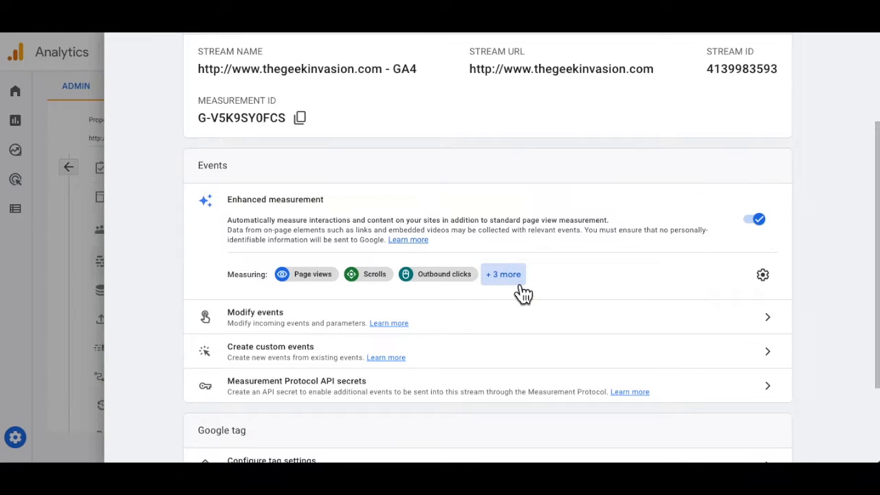
click(521, 286)
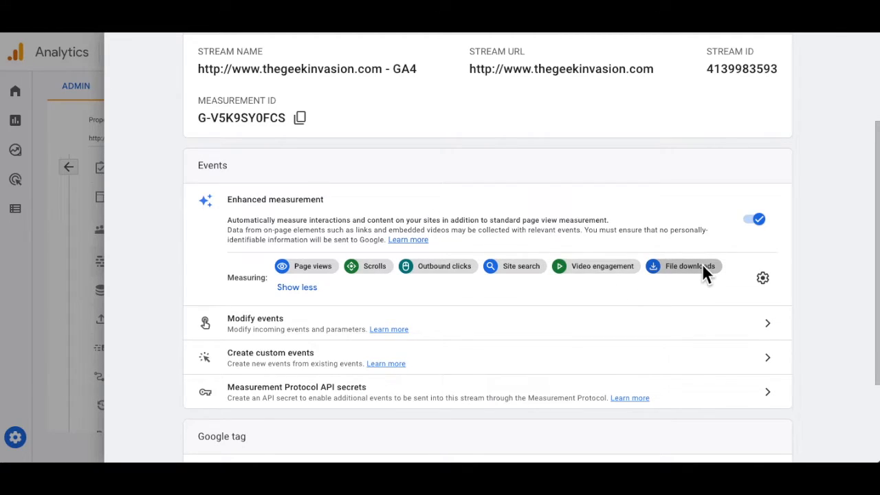
Check the option to turn off enhanced measurement, cancel it, and examine the individual enhanced measurement event settings.
click(757, 220)
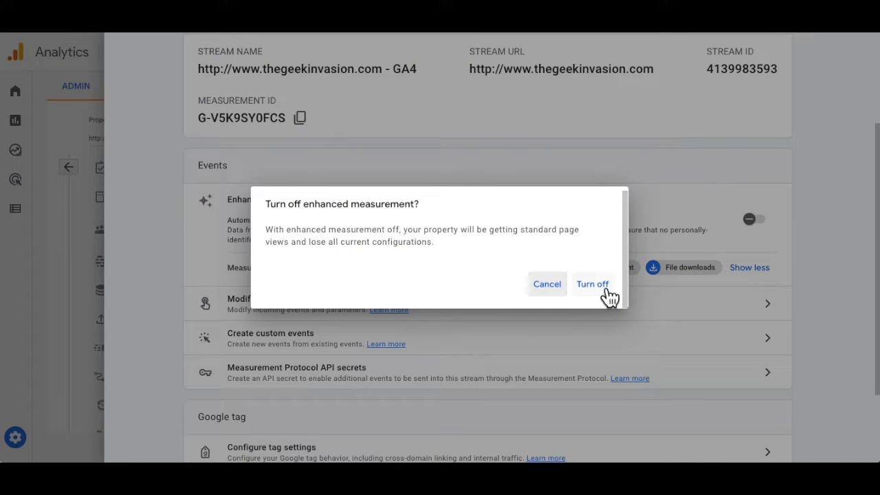
click(548, 287)
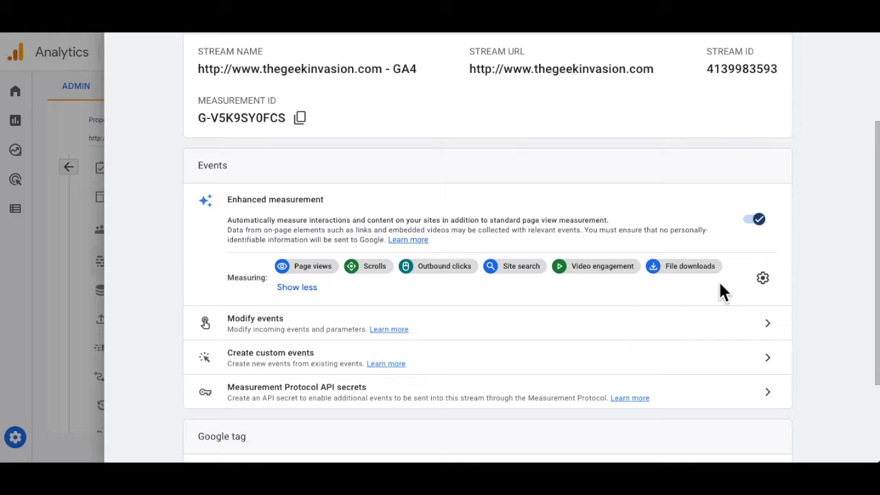
click(762, 278)
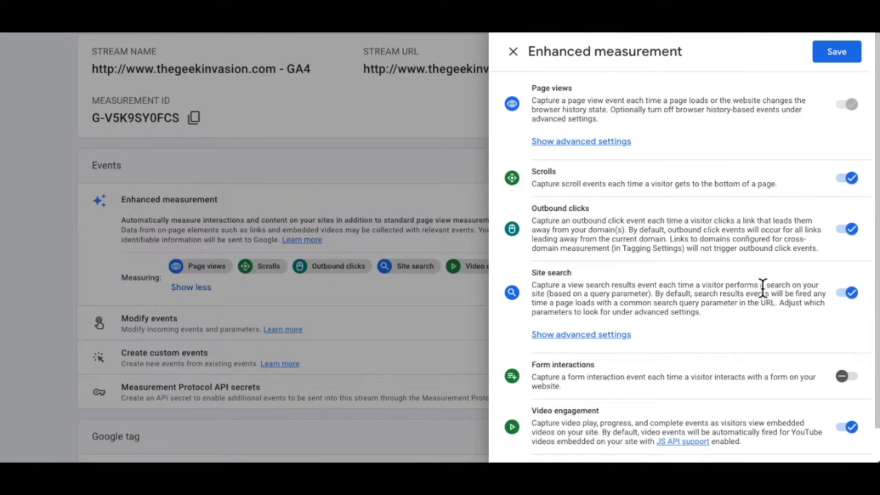
scroll(762, 287, down, 1)
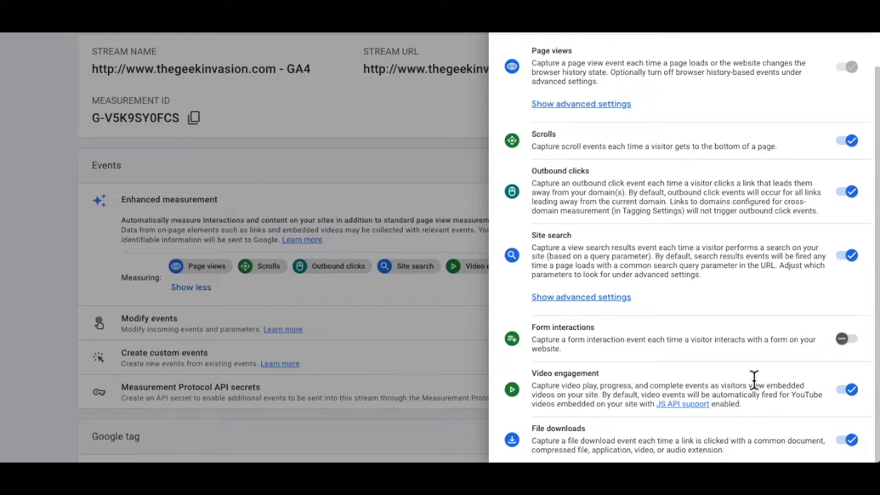
Close the enhanced measurement settings and look over the Events and Google tag sections of the web stream details.
scroll(752, 371, up, 1)
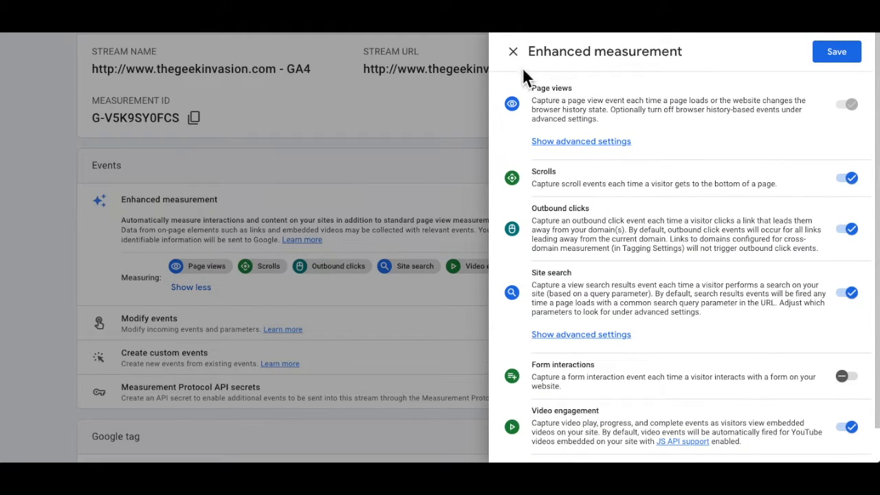
click(512, 51)
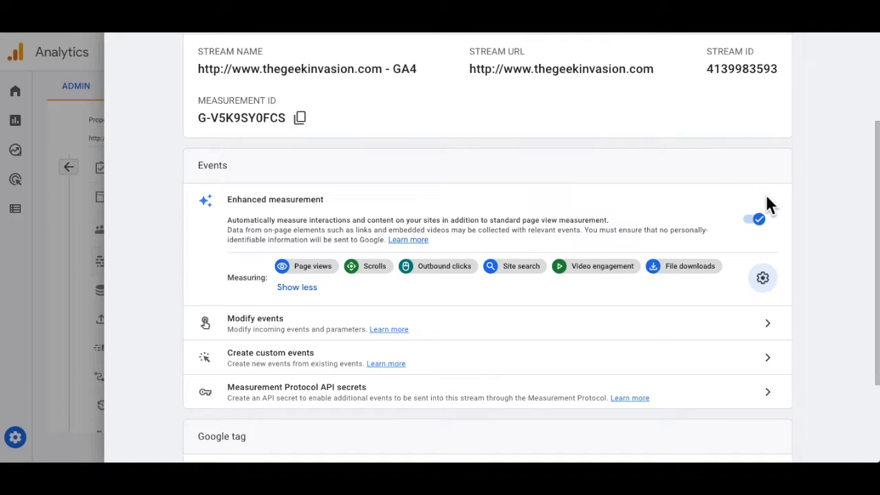
scroll(821, 247, down, 2)
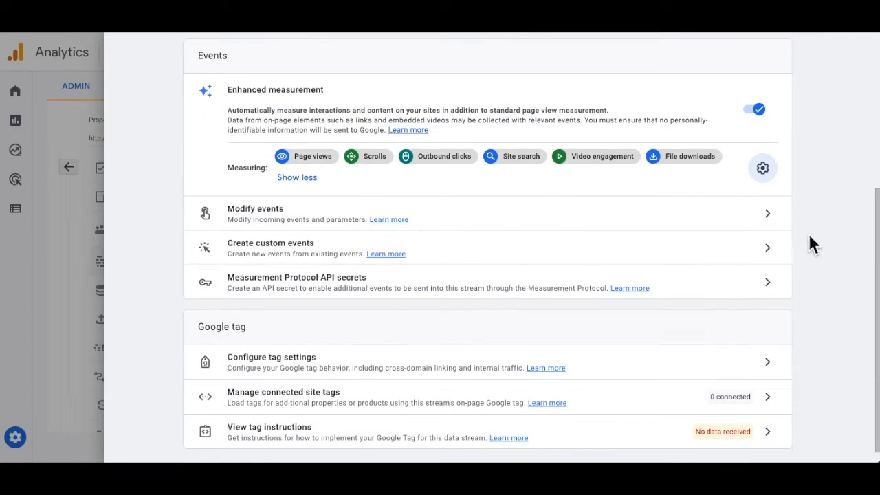
scroll(808, 266, up, 4)
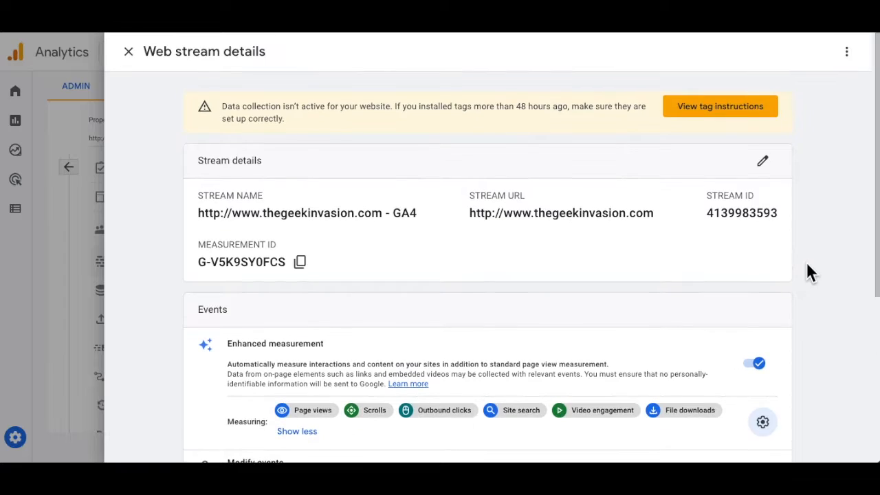
Copy the Google tag code from the manual installation instructions, check the website builder options, and close the instructions.
click(737, 108)
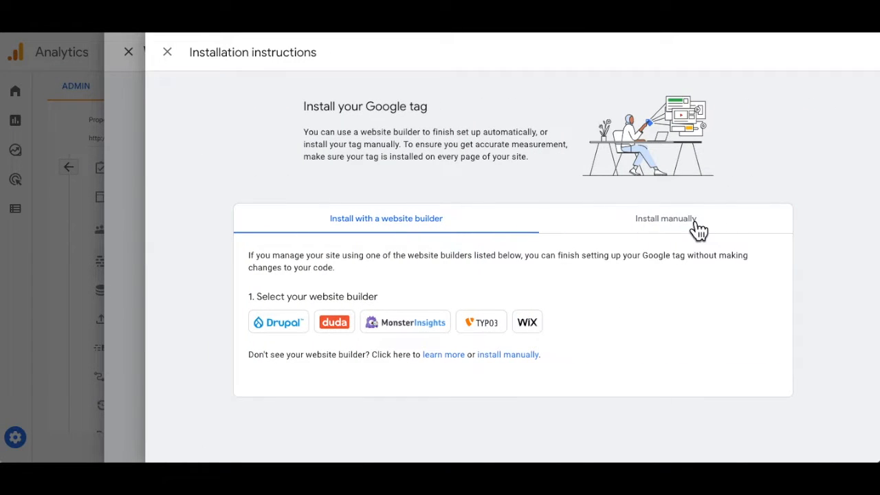
click(696, 221)
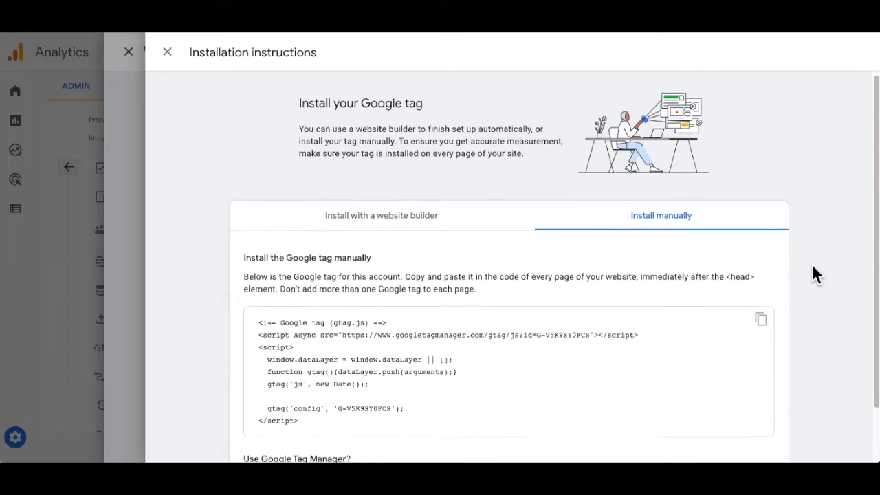
scroll(812, 268, down, 1)
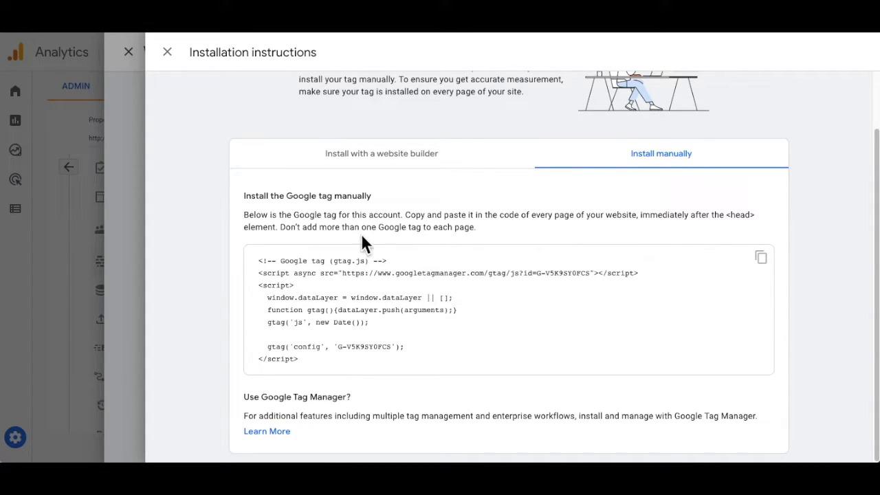
click(761, 257)
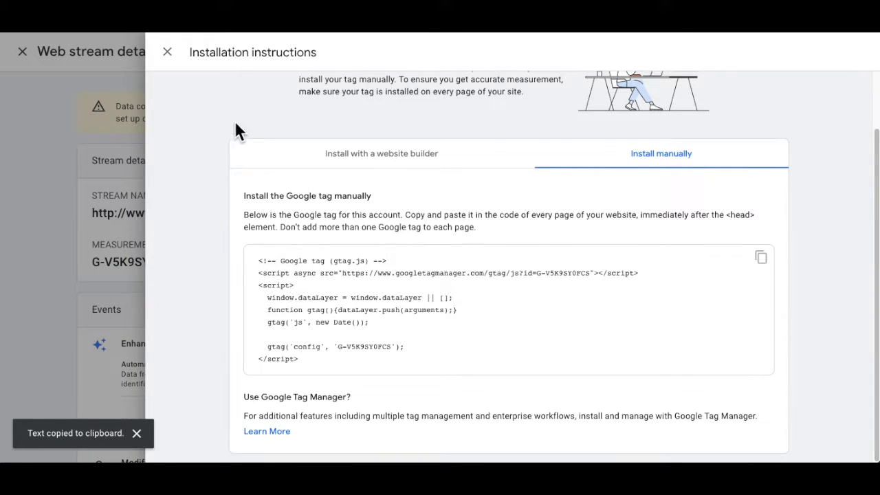
click(294, 155)
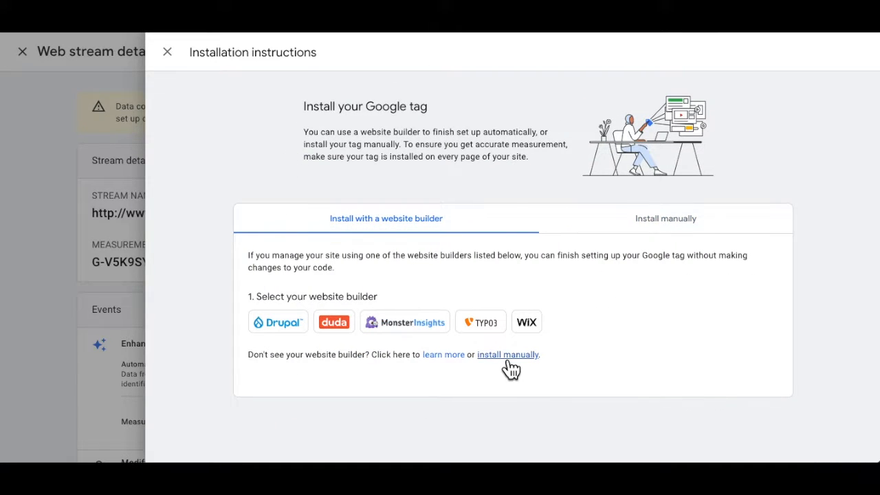
click(166, 53)
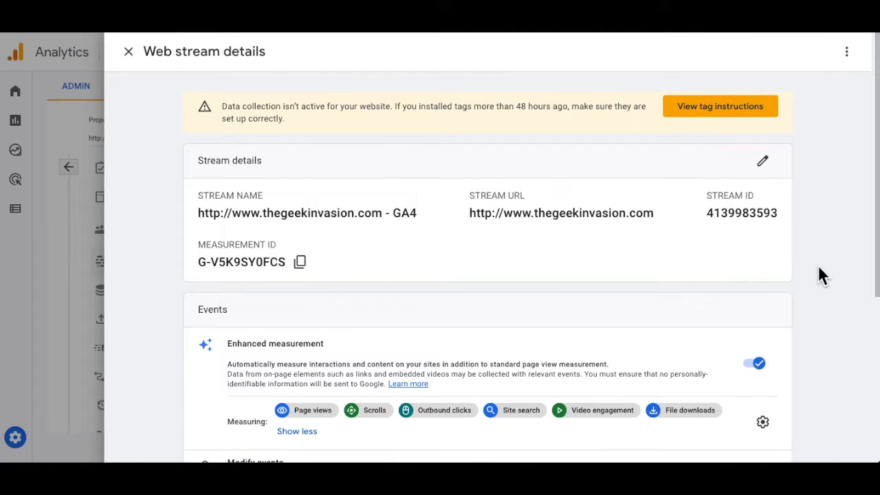
Open a new custom event form for the web stream and look through the suggested custom event names without choosing one.
scroll(818, 269, down, 3)
scroll(818, 275, down, 1)
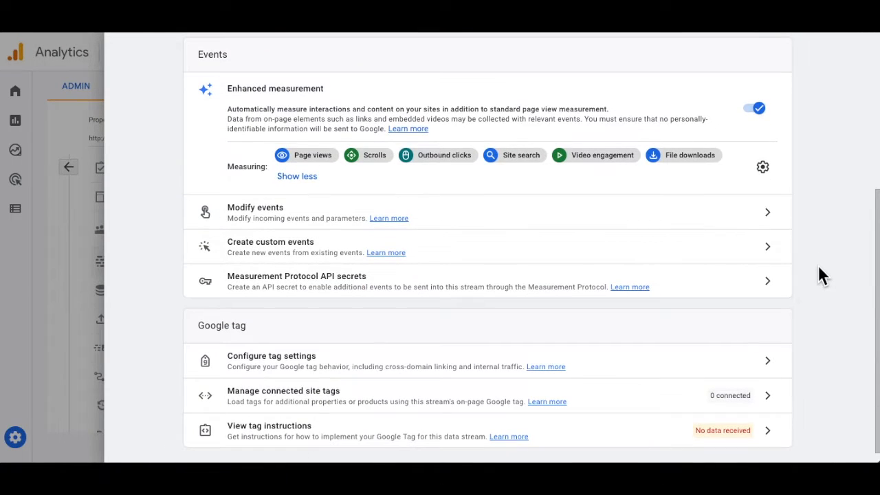
click(770, 256)
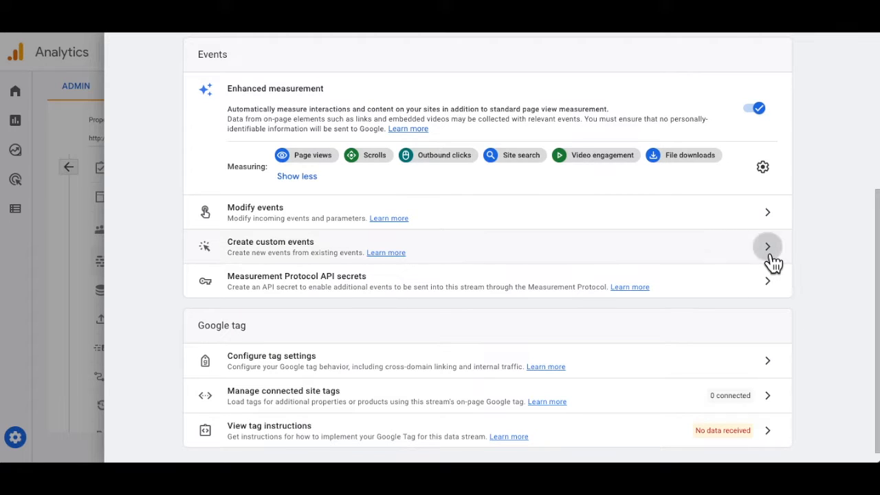
click(756, 122)
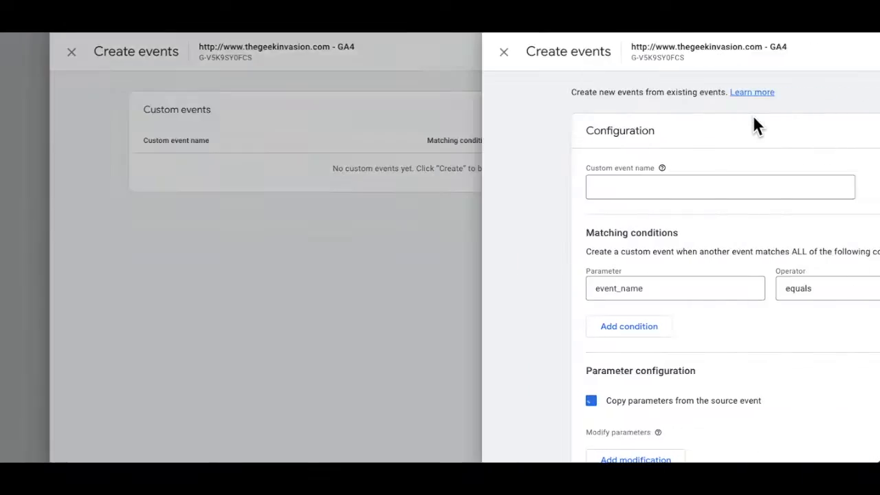
click(302, 186)
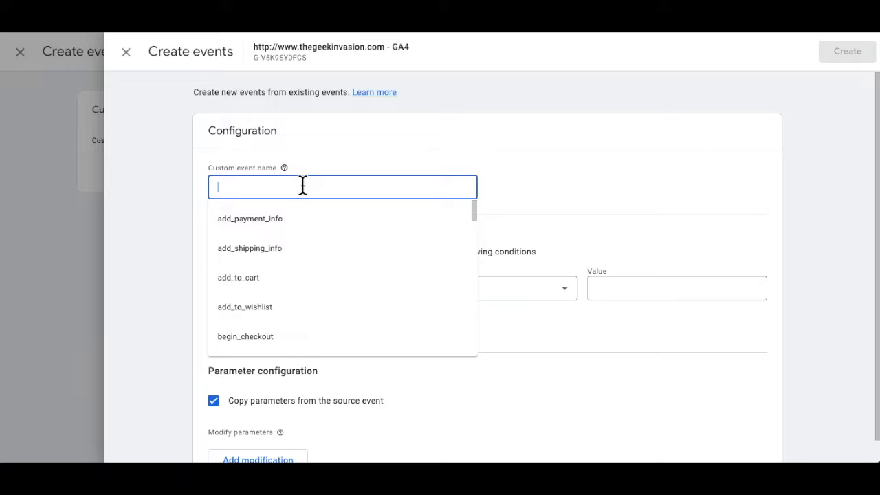
scroll(335, 255, down, 5)
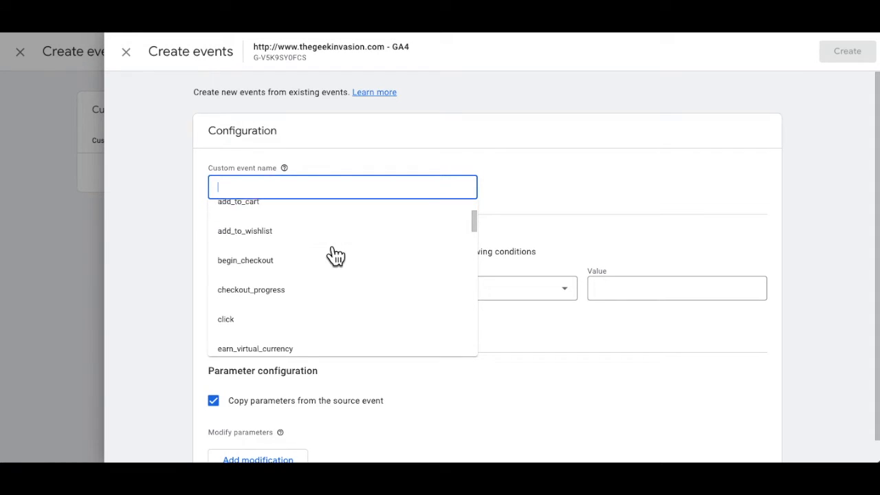
scroll(335, 256, down, 4)
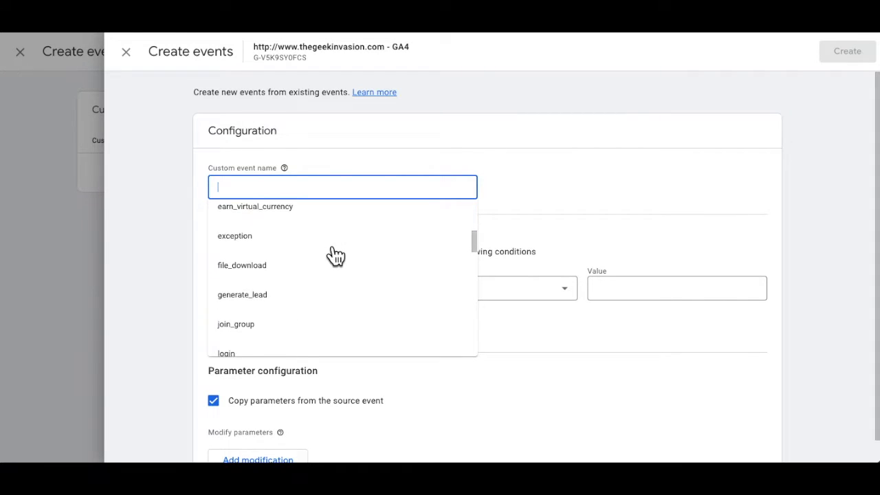
scroll(335, 256, down, 5)
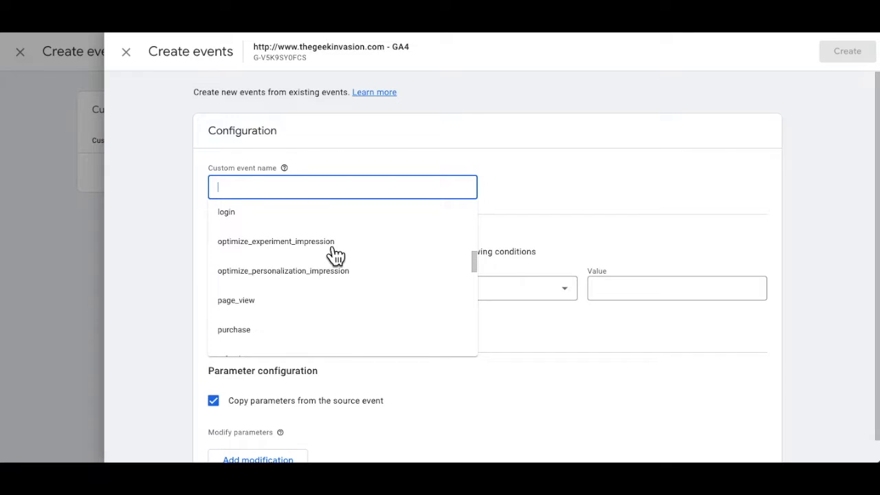
scroll(335, 255, down, 5)
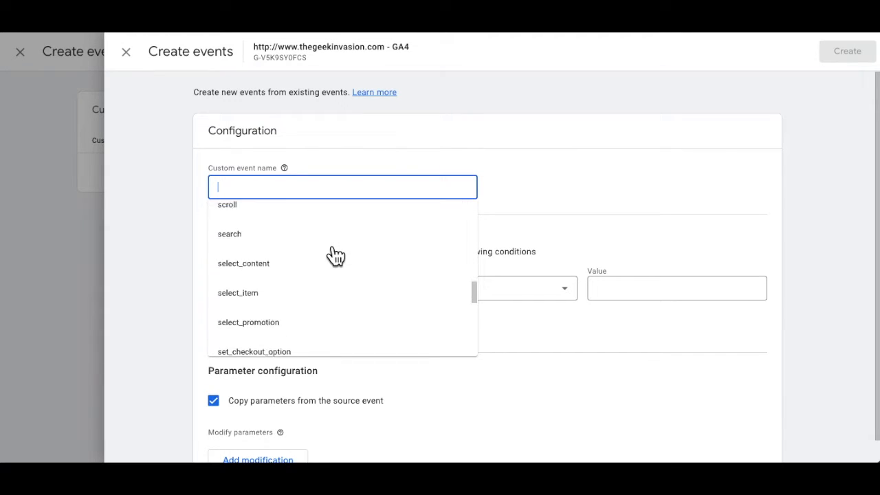
scroll(336, 256, down, 5)
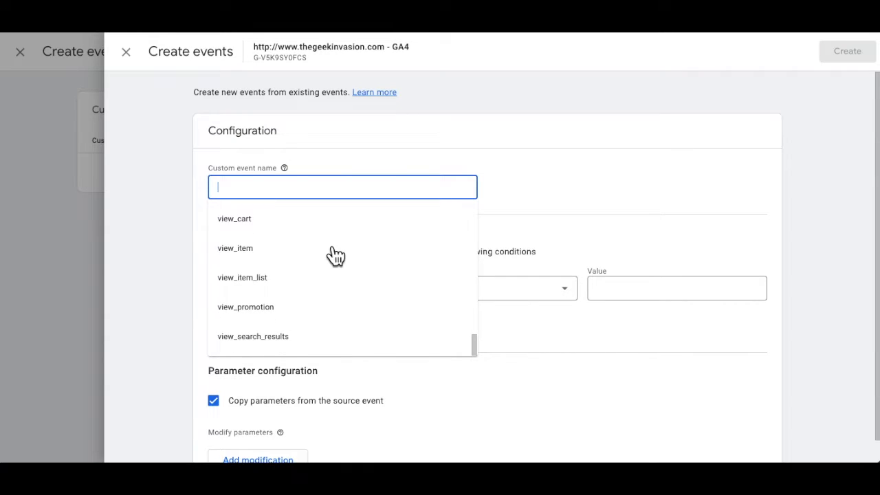
click(378, 163)
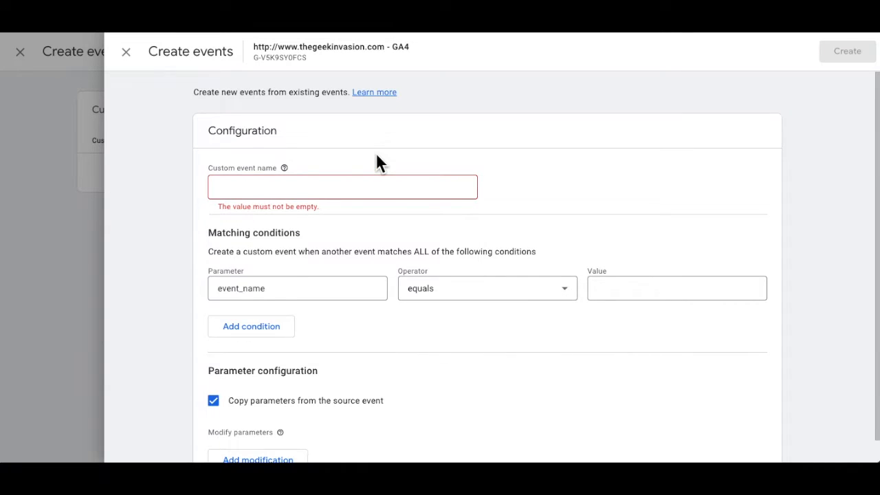
Examine the custom event's matching conditions and parameter configuration, and exit without creating it back to the Data Streams list.
scroll(810, 215, down, 1)
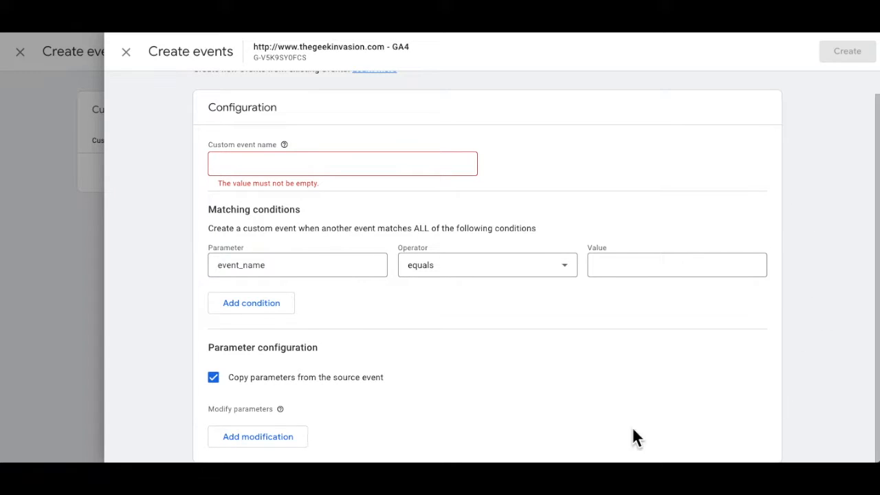
click(127, 53)
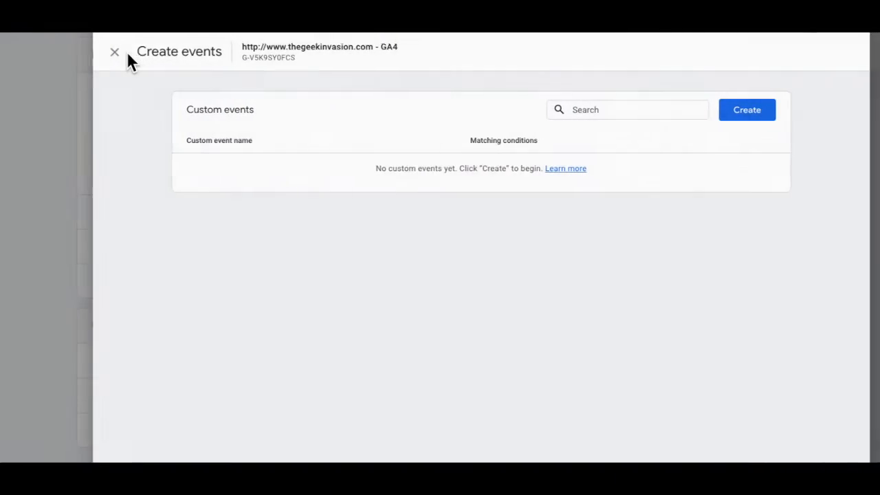
click(126, 54)
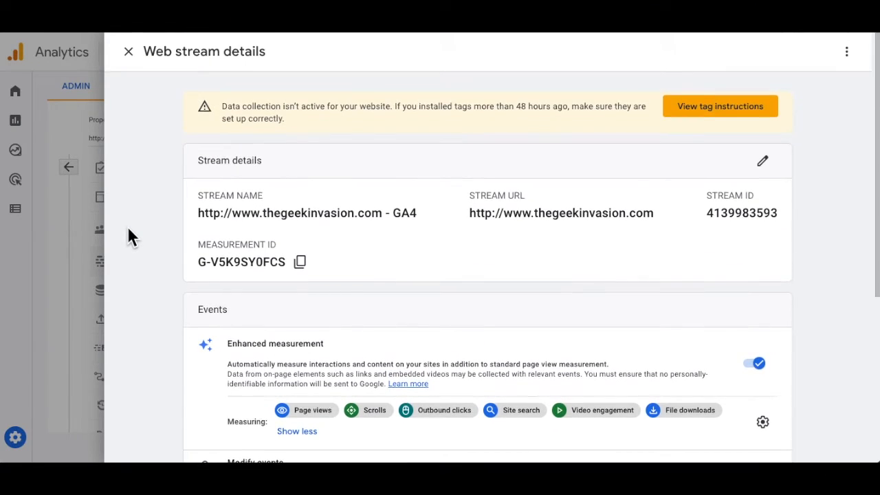
click(128, 51)
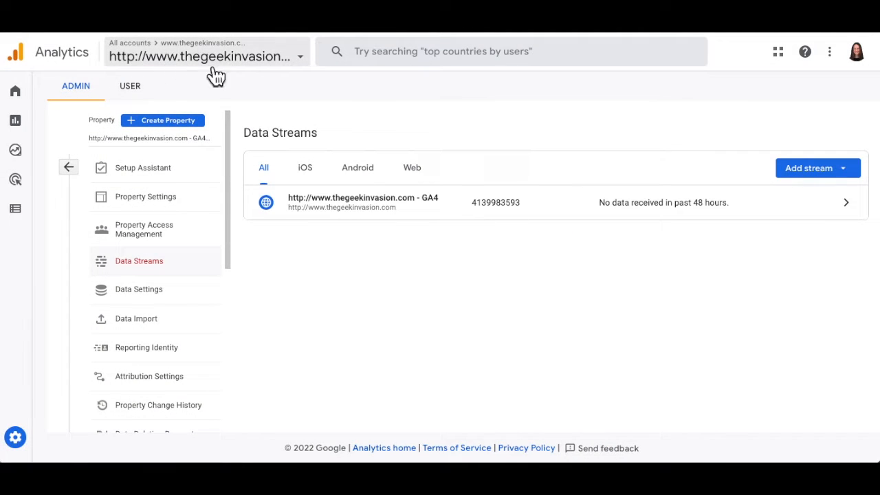
View the property's Google Ads links and Ad Manager links under the product links, ending on Ad Manager links.
drag(227, 190, 231, 244)
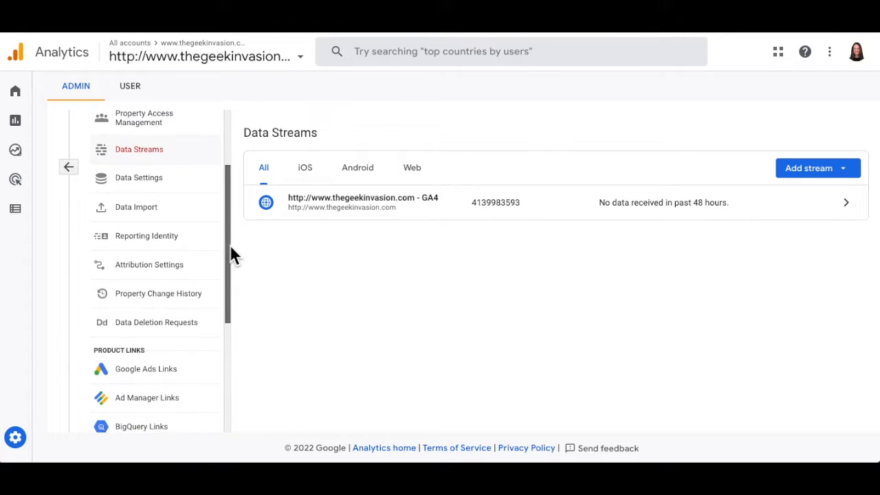
click(198, 399)
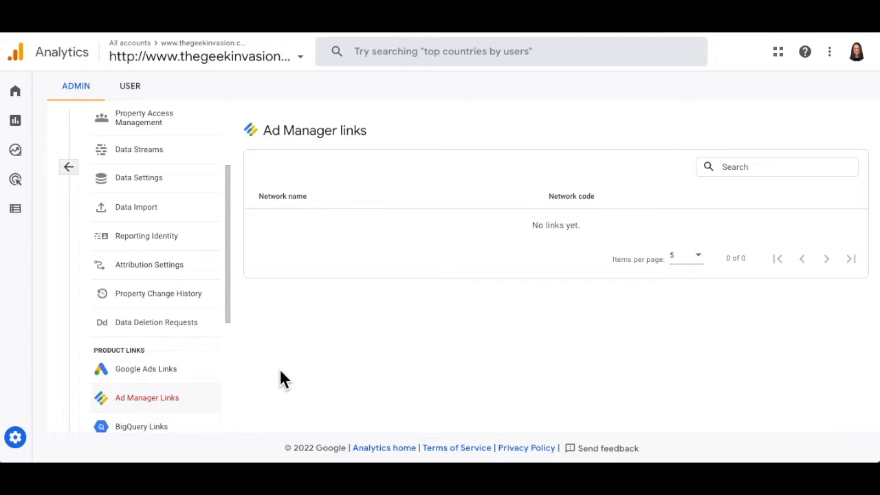
click(185, 371)
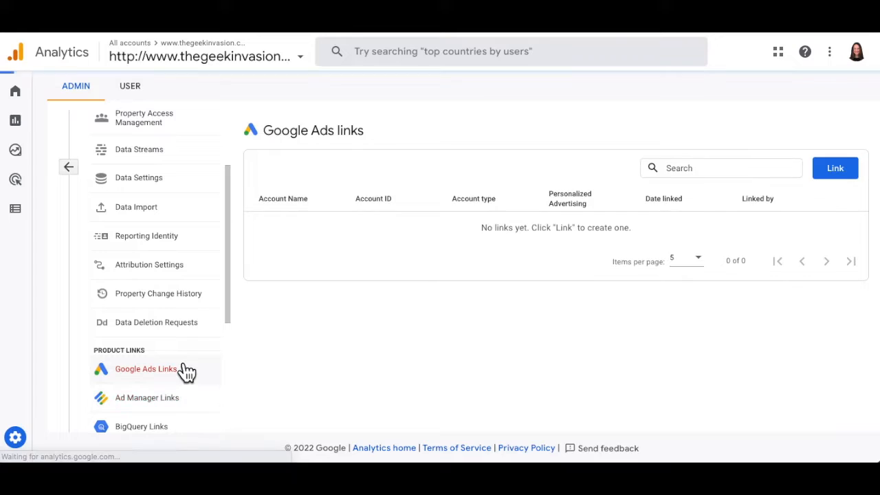
click(191, 398)
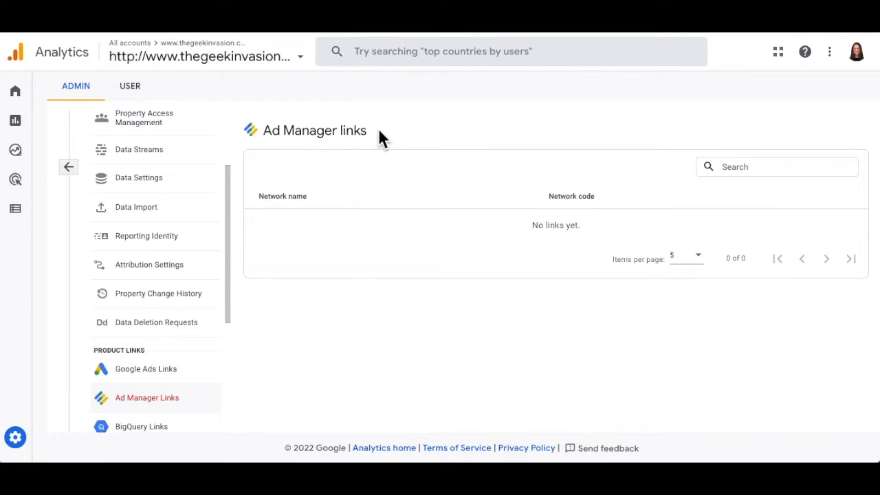
drag(374, 132, 265, 129)
click(267, 155)
View the Search Console links and the setup for creating a Search Console link, and close the setup without linking.
scroll(216, 404, down, 1)
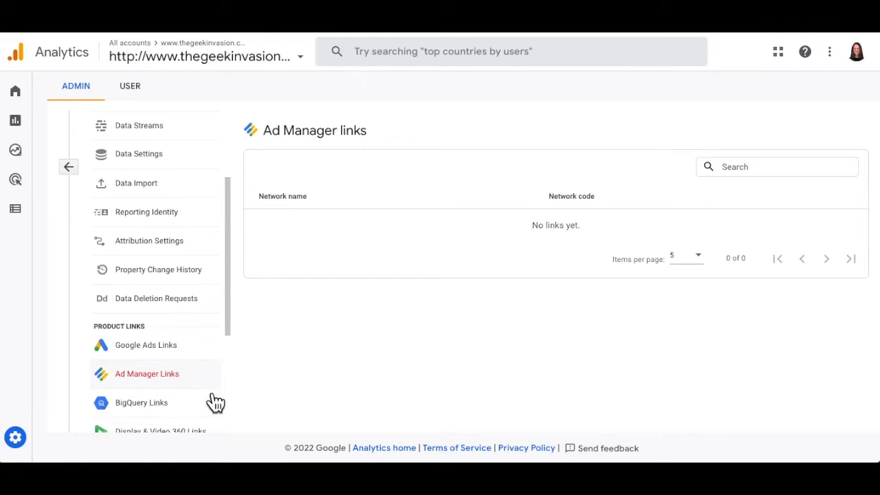
scroll(216, 403, down, 5)
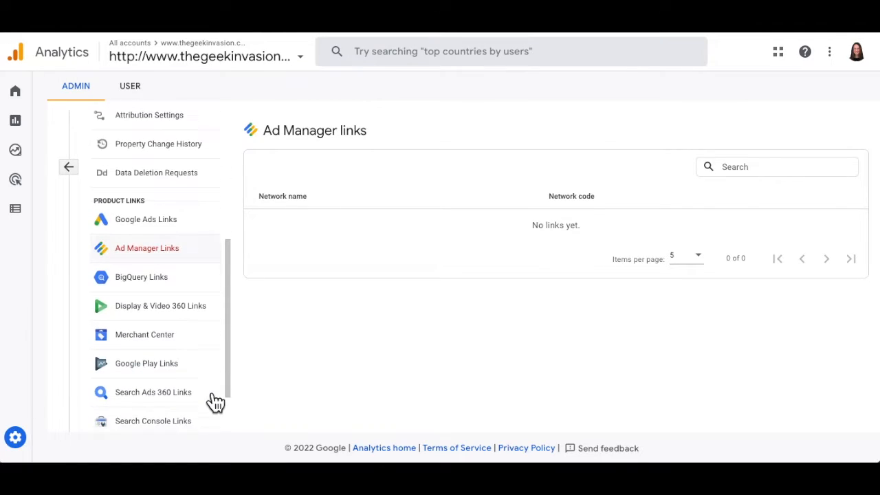
scroll(216, 403, down, 2)
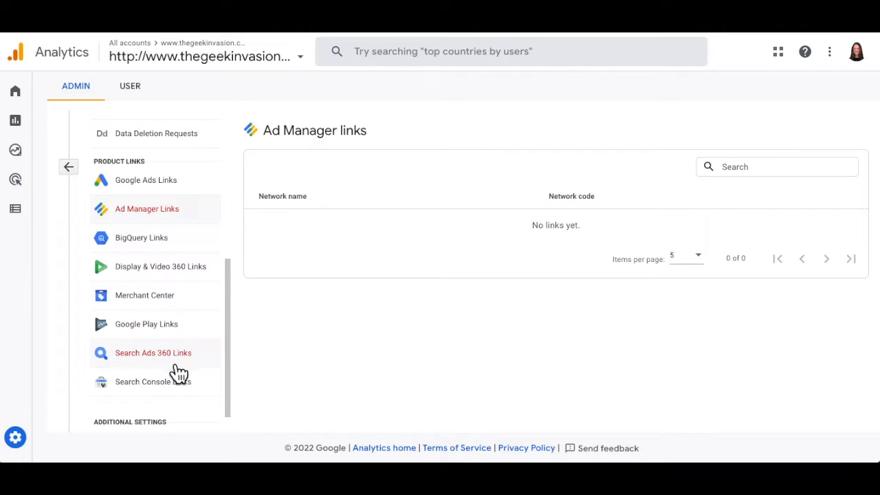
click(177, 388)
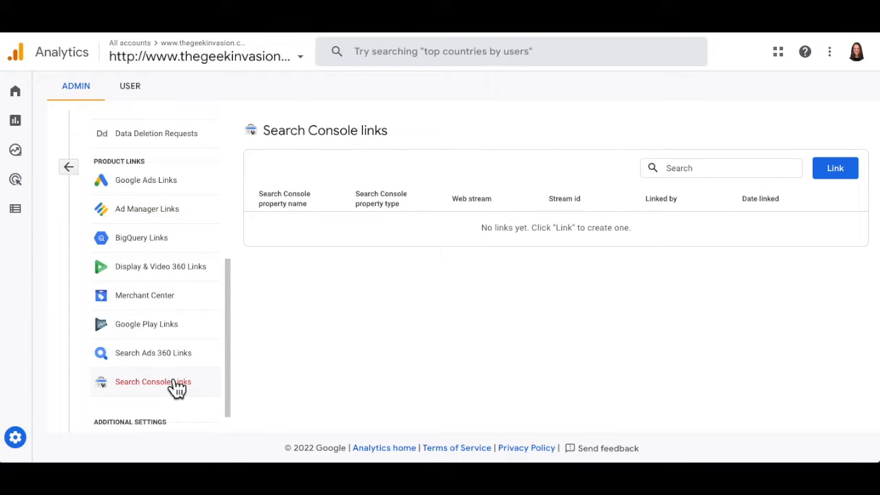
click(835, 171)
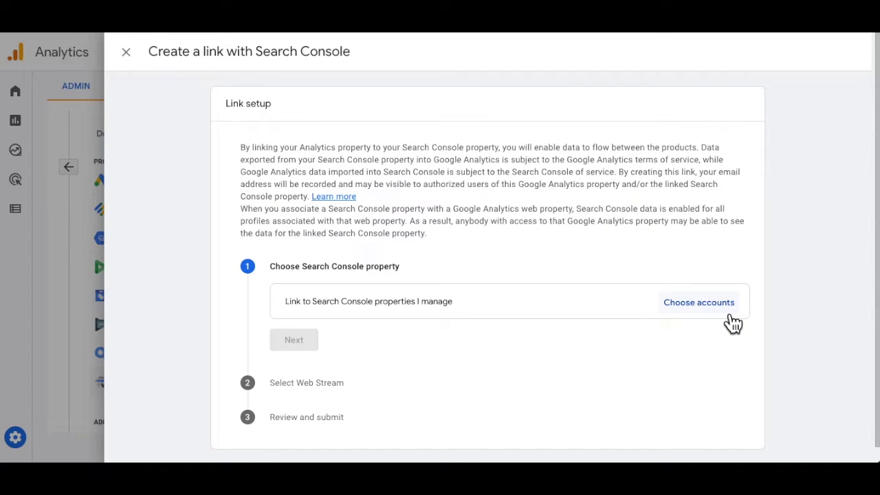
click(126, 53)
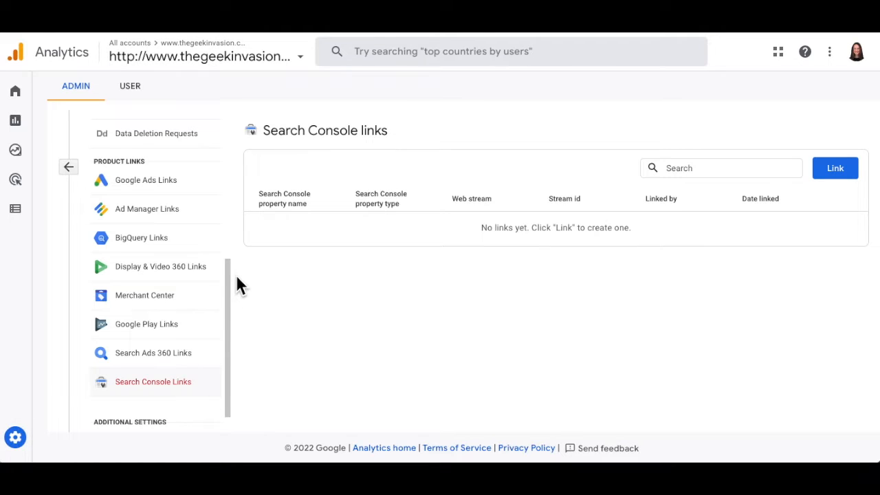
scroll(218, 278, up, 5)
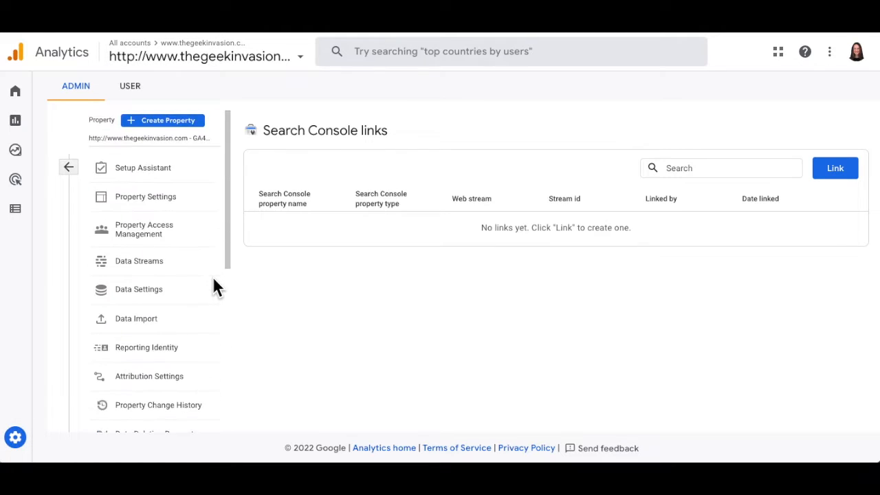
click(16, 93)
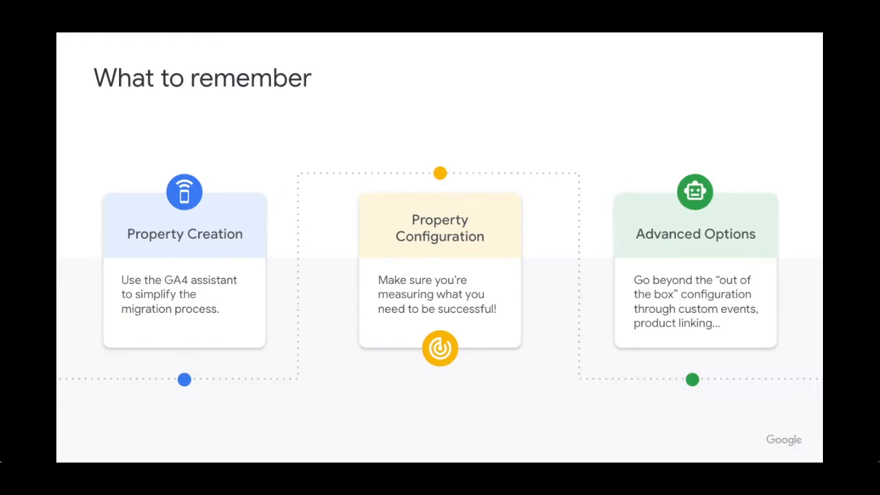
key(Right)
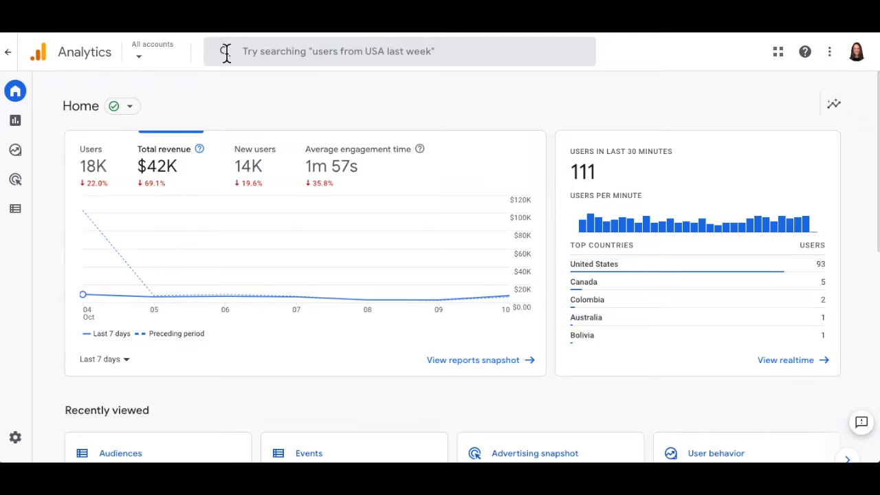
Chart Users, New users and Total revenue in the Home overview, and read the definitions of average engagement time and total revenue.
mouse_move(23, 92)
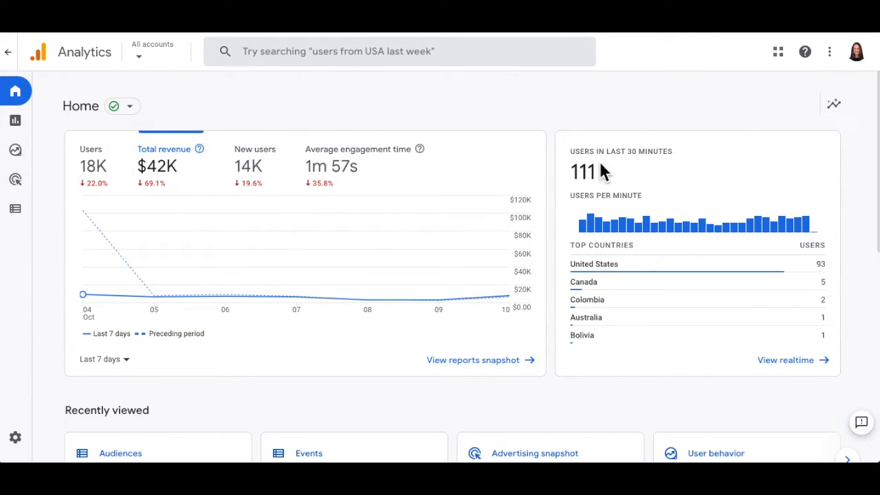
click(105, 182)
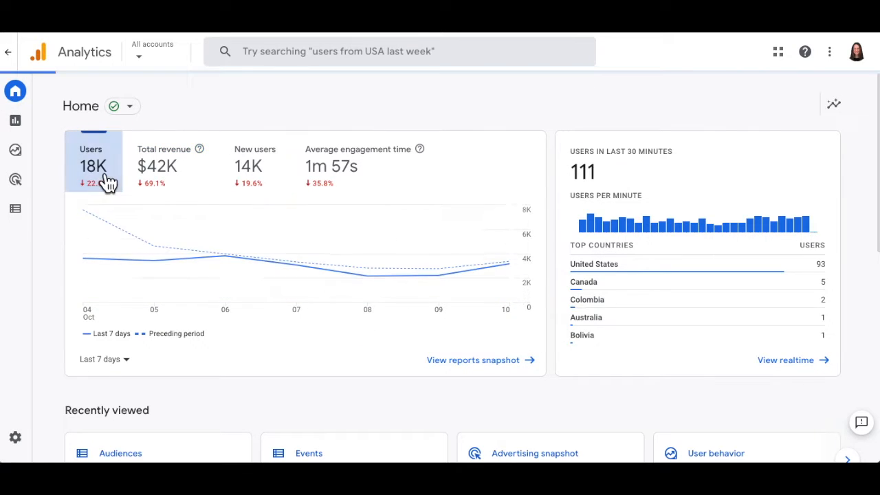
click(264, 179)
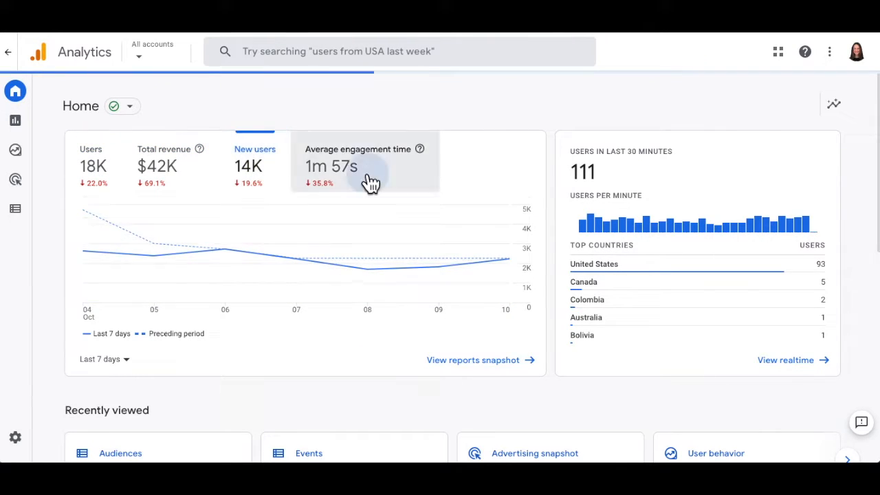
mouse_move(420, 150)
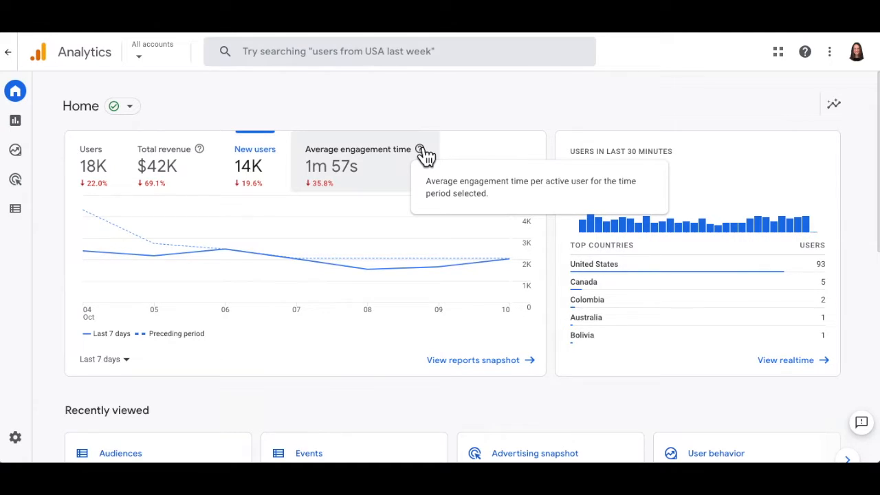
click(173, 176)
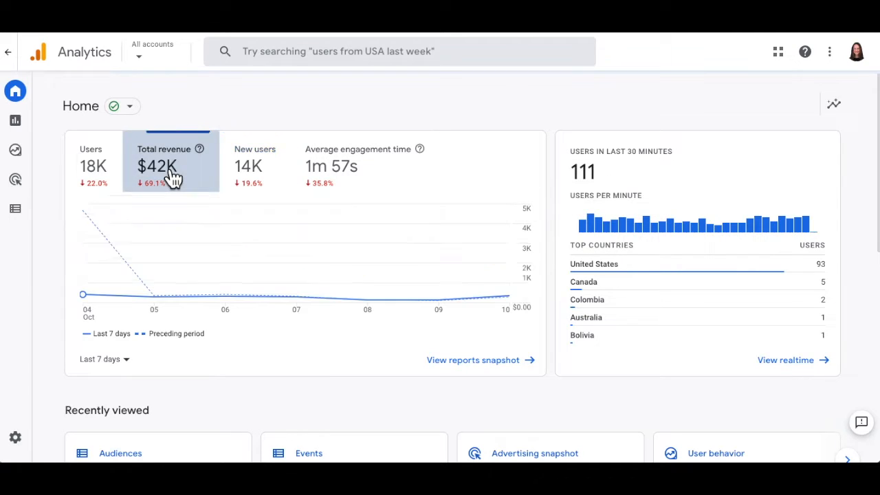
mouse_move(201, 157)
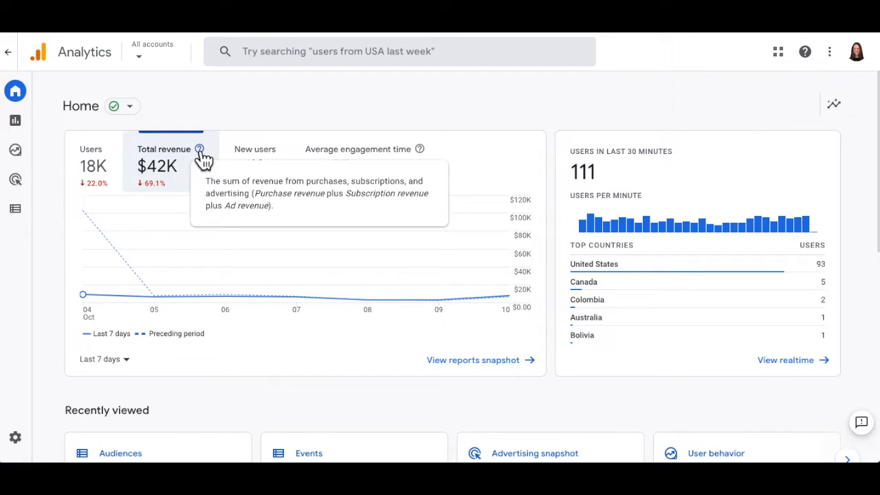
click(93, 163)
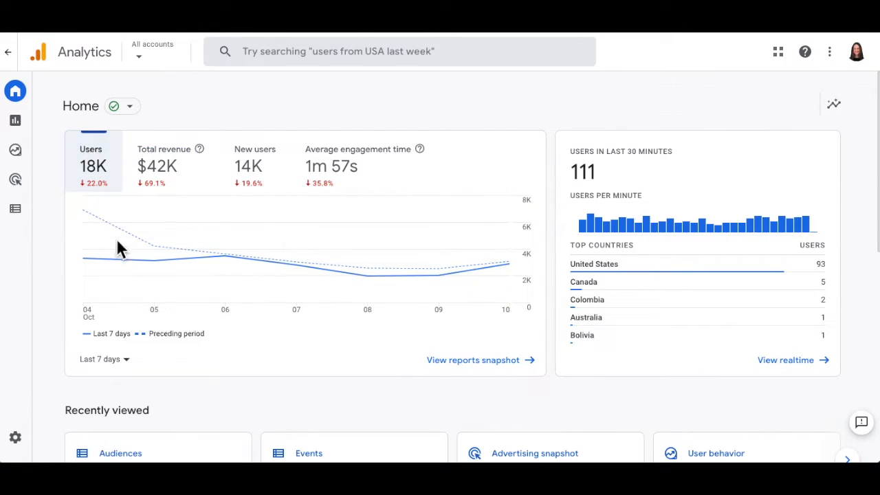
View the Home overview's date range options without changing the range, and look through the Insights & recommendations cards.
click(130, 361)
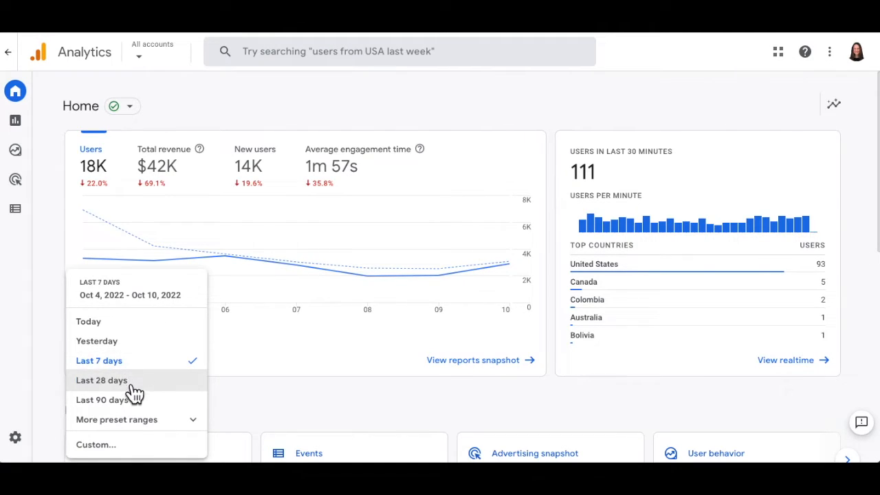
click(292, 411)
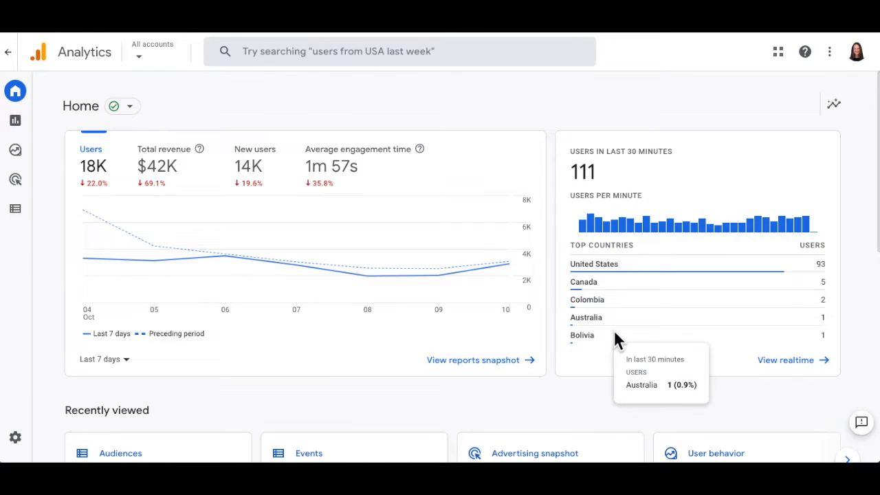
scroll(864, 311, down, 3)
scroll(864, 313, down, 3)
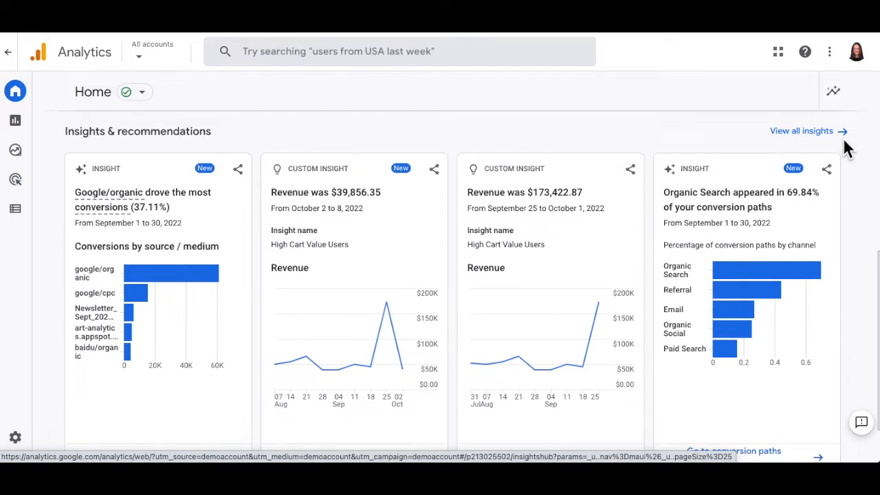
scroll(846, 147, down, 1)
scroll(844, 144, down, 1)
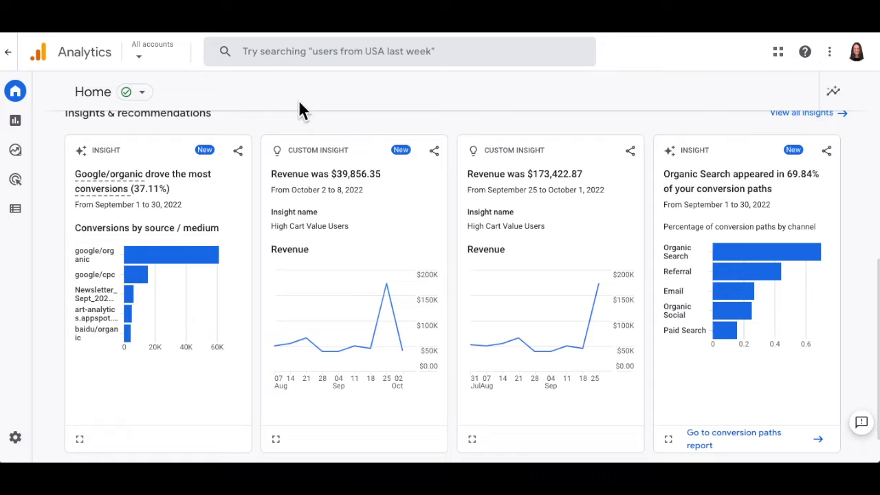
scroll(282, 122, up, 1)
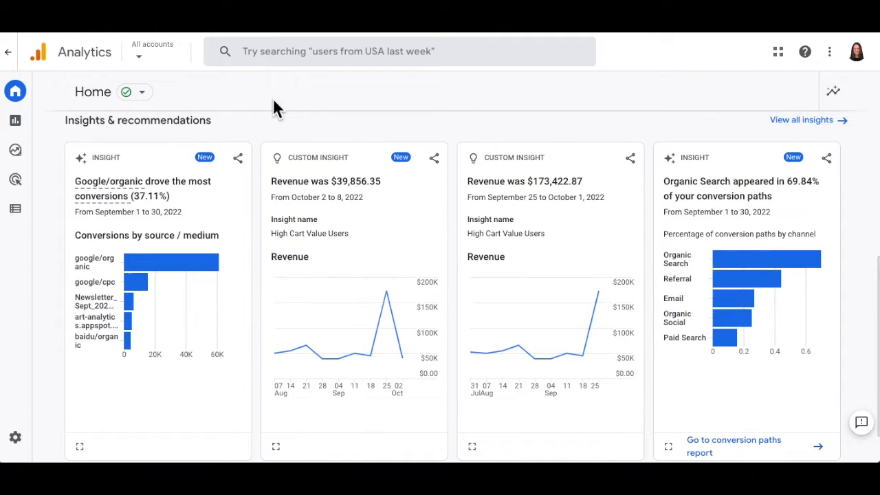
Search Analytics for "how many users did i get last month", and clear the query and close the search.
click(273, 47)
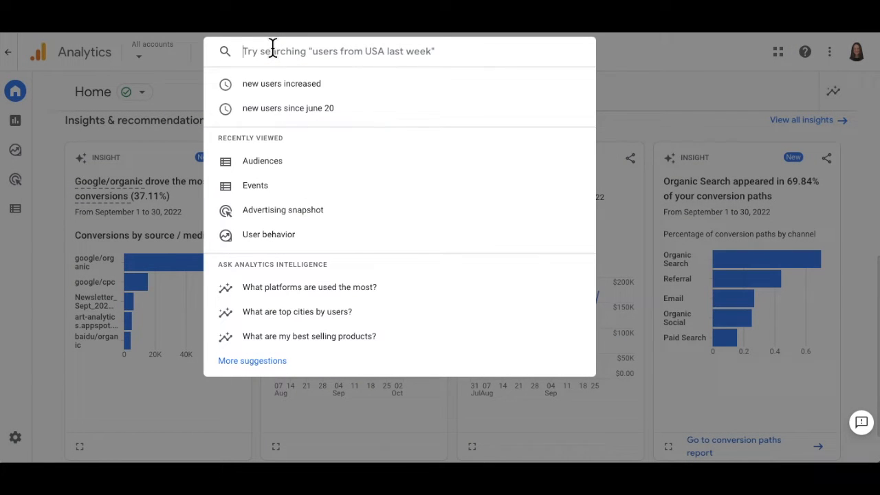
text(how ma)
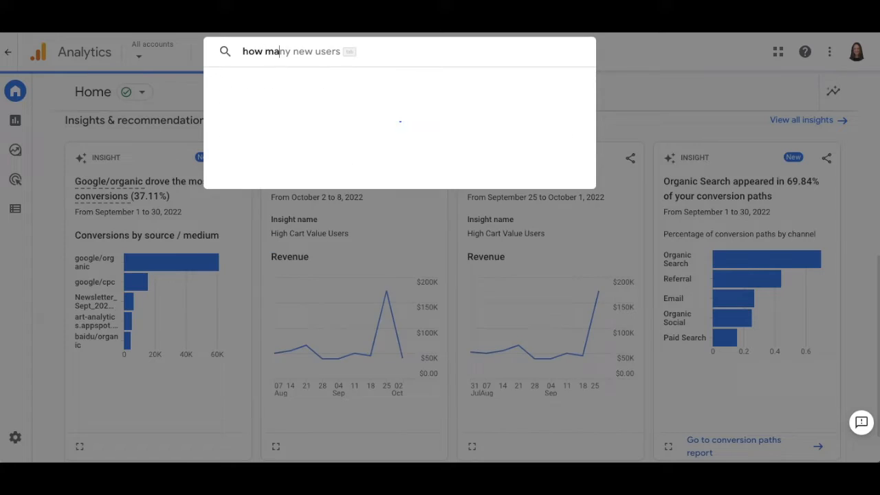
text(ny users did )
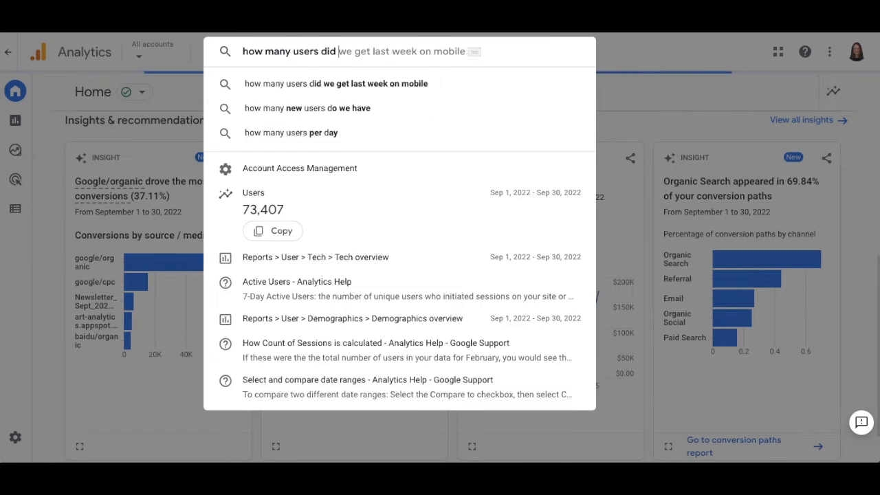
text(i get last month)
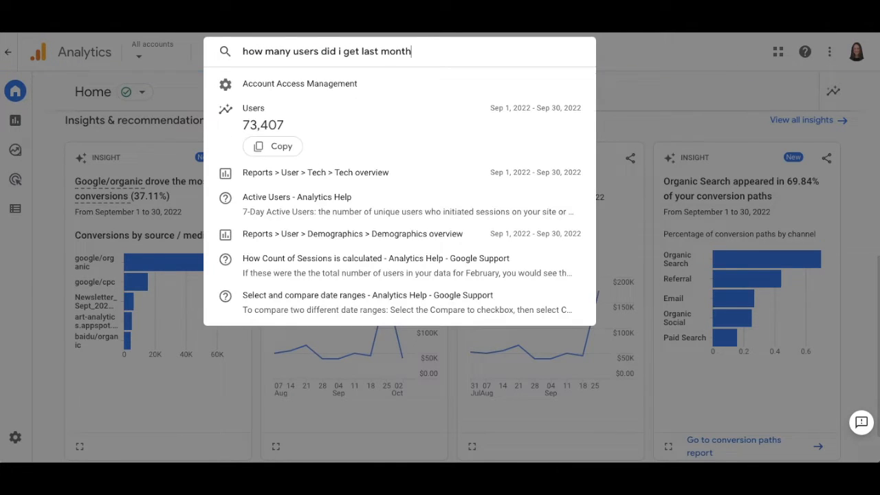
click(298, 145)
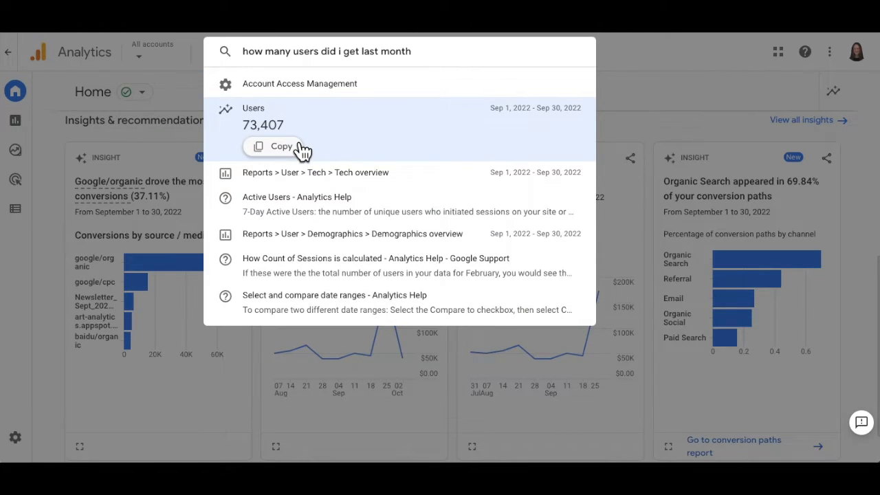
drag(422, 51, 238, 51)
key(BackSpace)
click(620, 101)
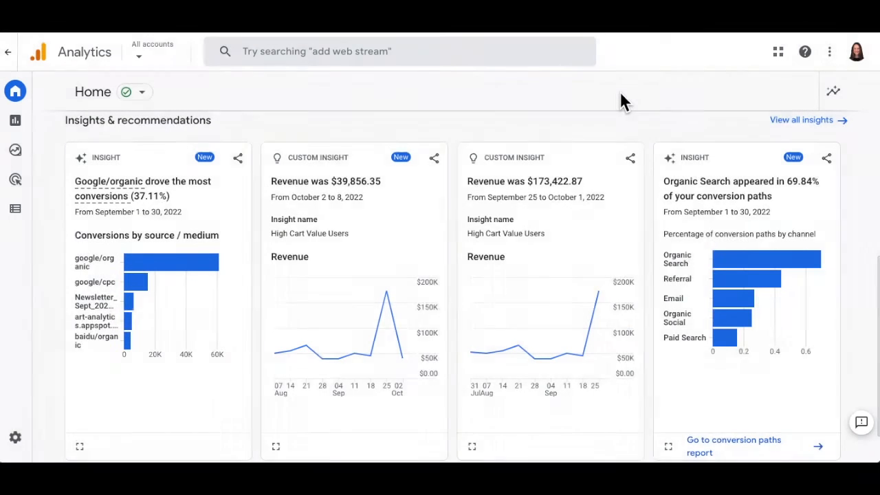
Open the Reports snapshot, look through all its summary cards, and view the date range options without changing the range.
click(21, 124)
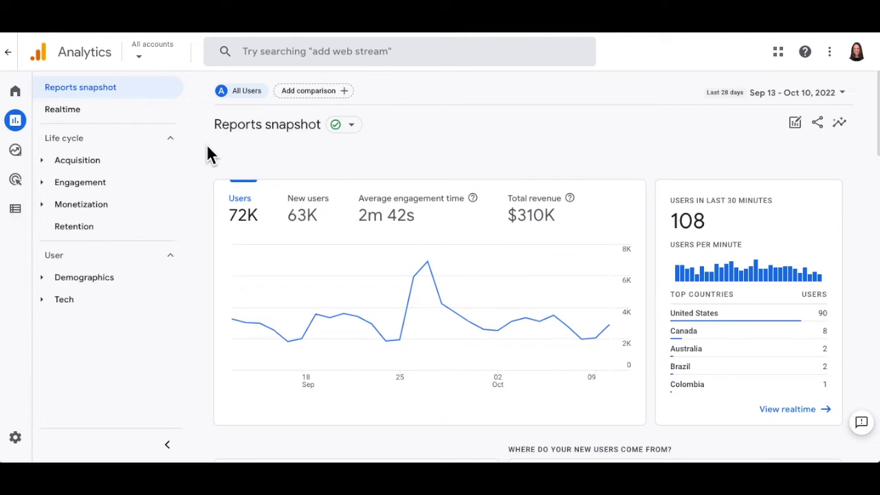
scroll(195, 181, down, 1)
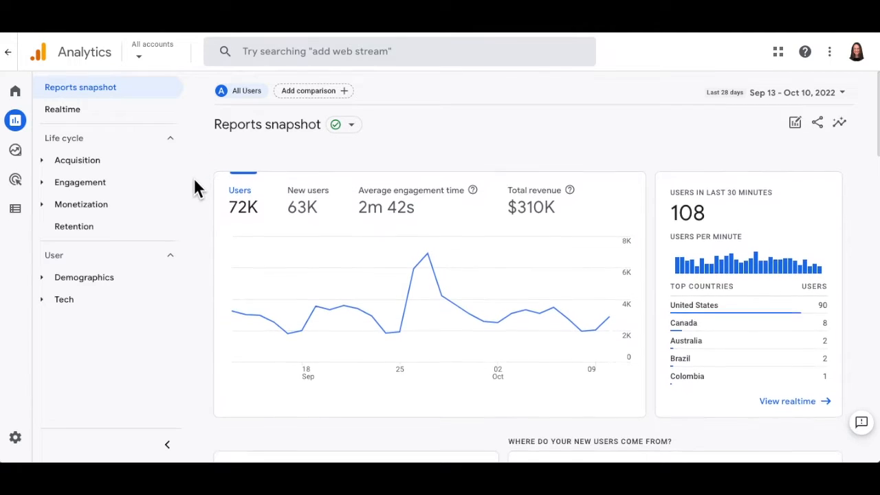
scroll(195, 180, down, 2)
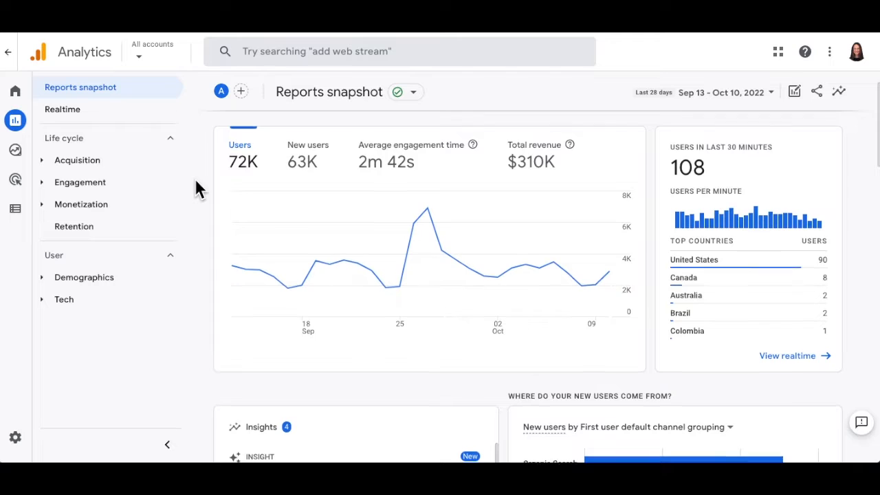
scroll(195, 180, down, 3)
scroll(196, 182, down, 1)
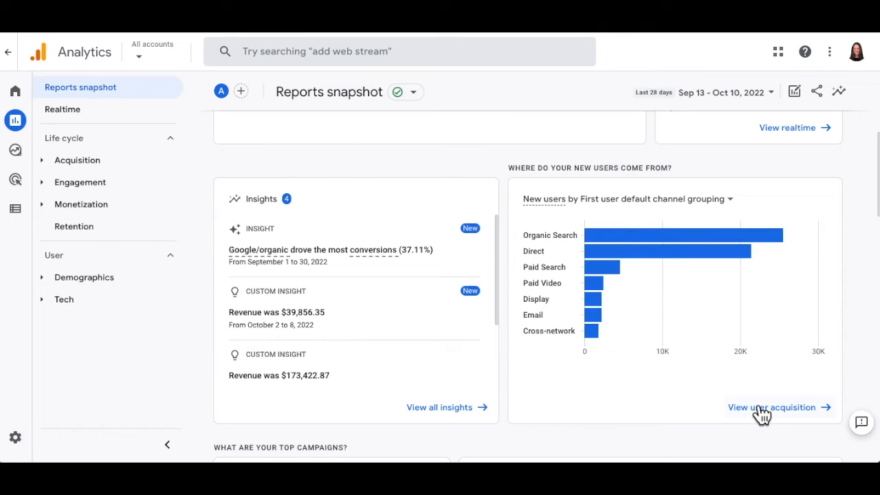
scroll(504, 416, down, 4)
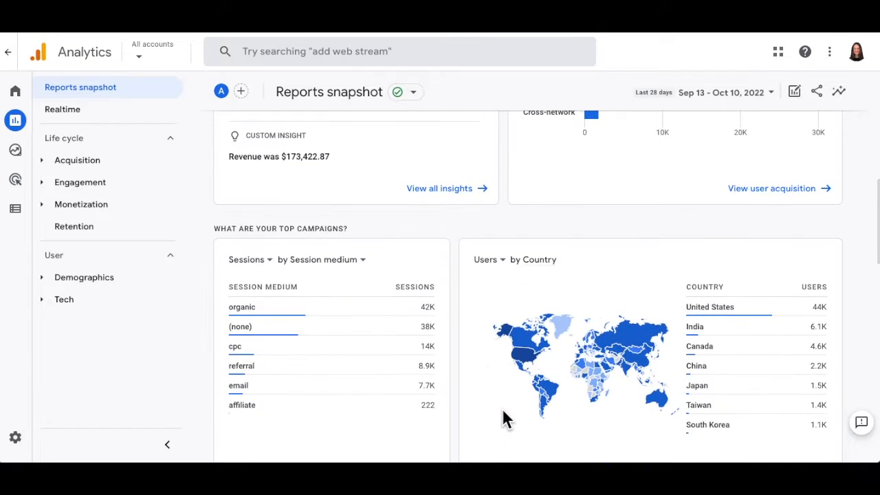
scroll(502, 416, down, 7)
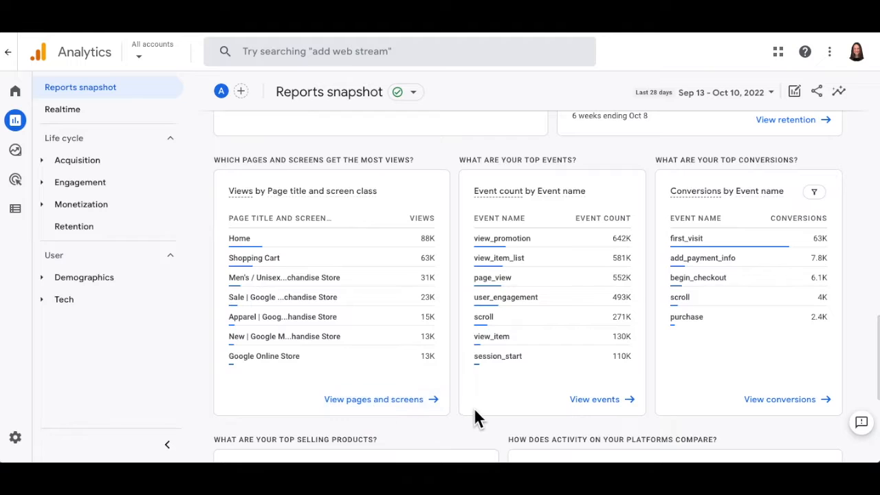
scroll(447, 419, down, 5)
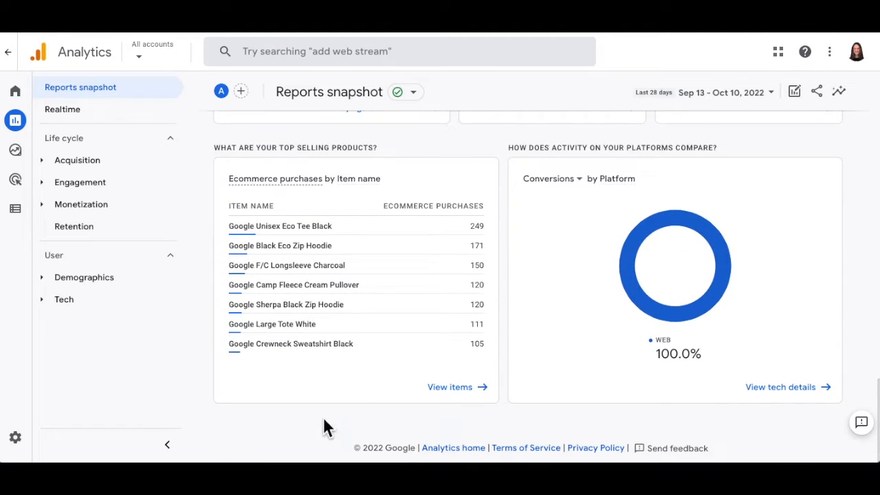
scroll(202, 297, up, 15)
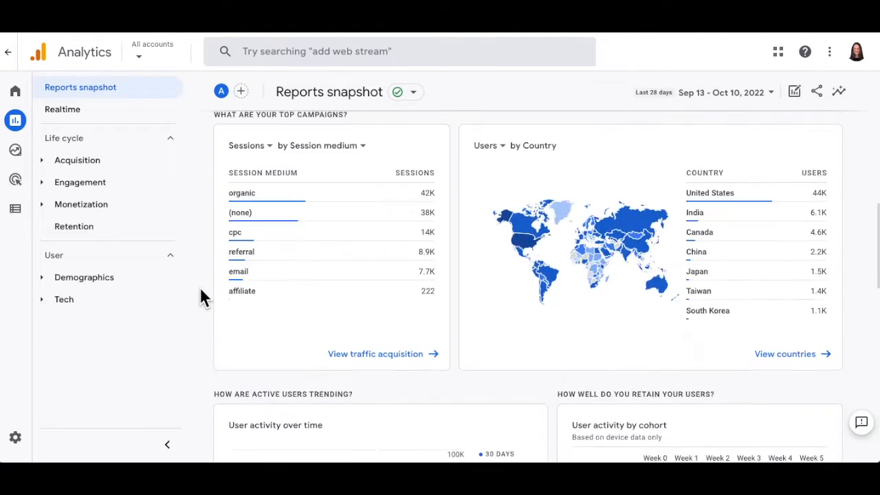
scroll(201, 297, up, 1)
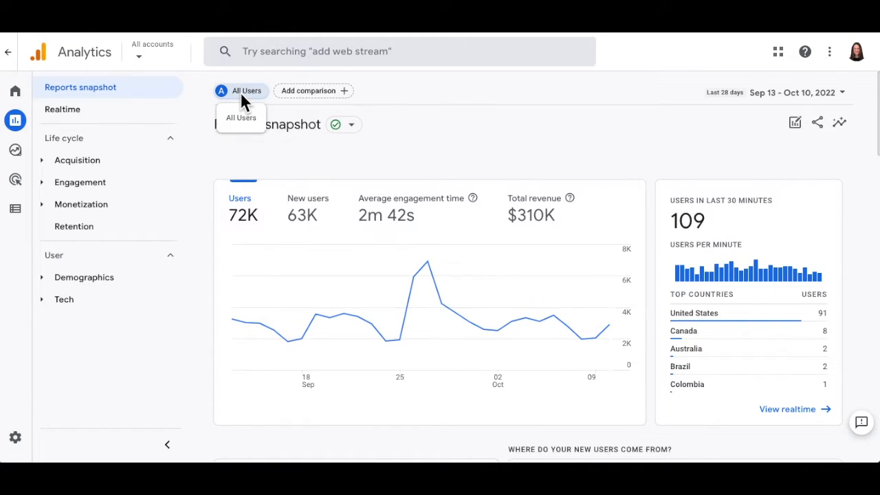
click(775, 93)
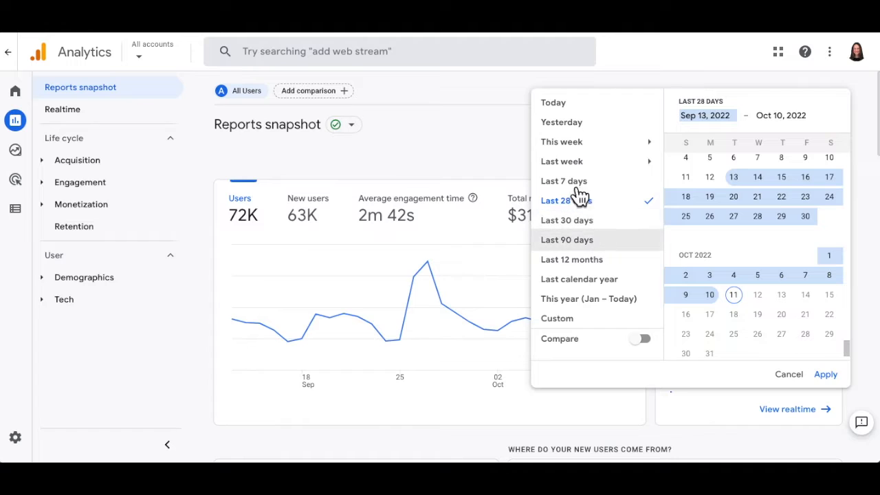
click(514, 125)
Open the Realtime overview and examine the device category shares and the cards for first user source, audience and page views.
click(109, 120)
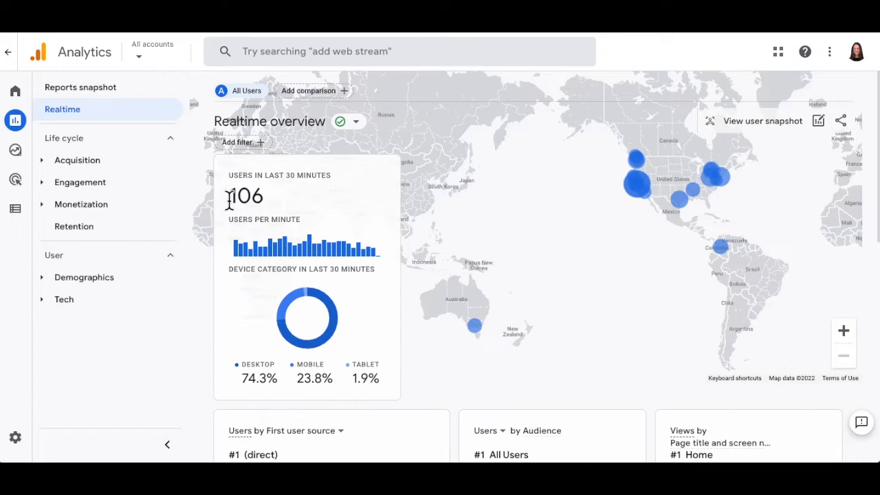
mouse_move(243, 379)
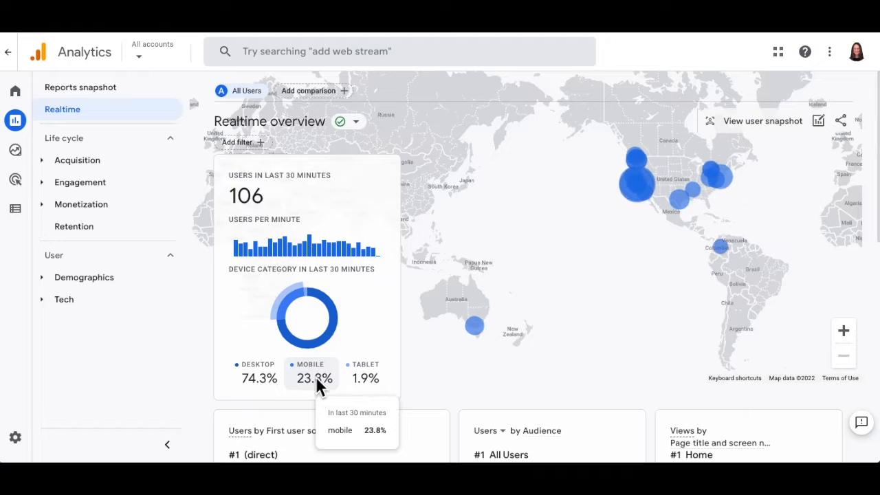
mouse_move(366, 378)
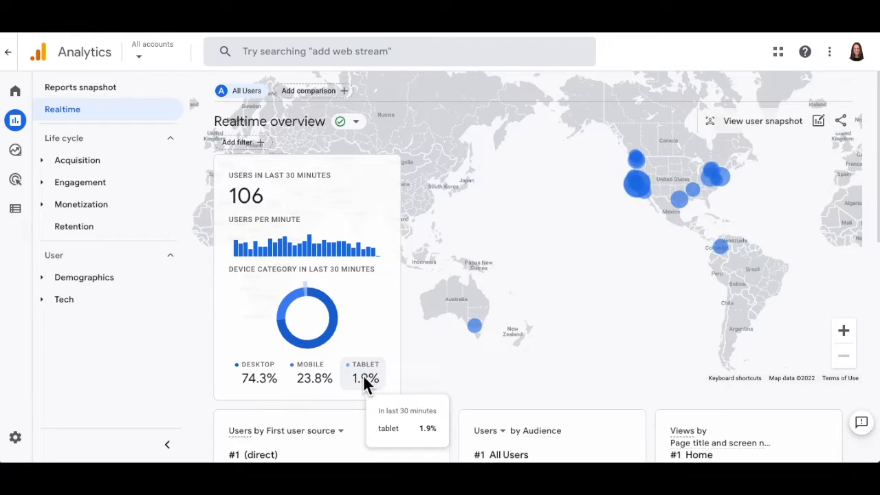
scroll(463, 364, down, 3)
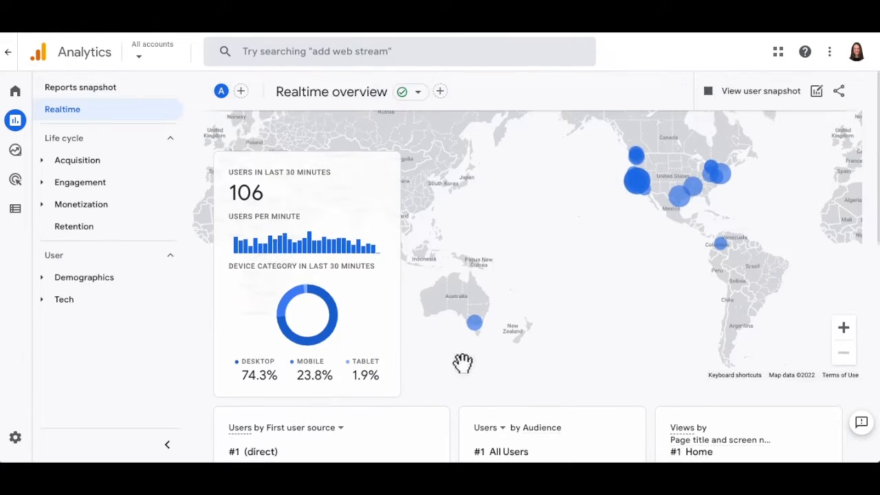
scroll(465, 371, down, 1)
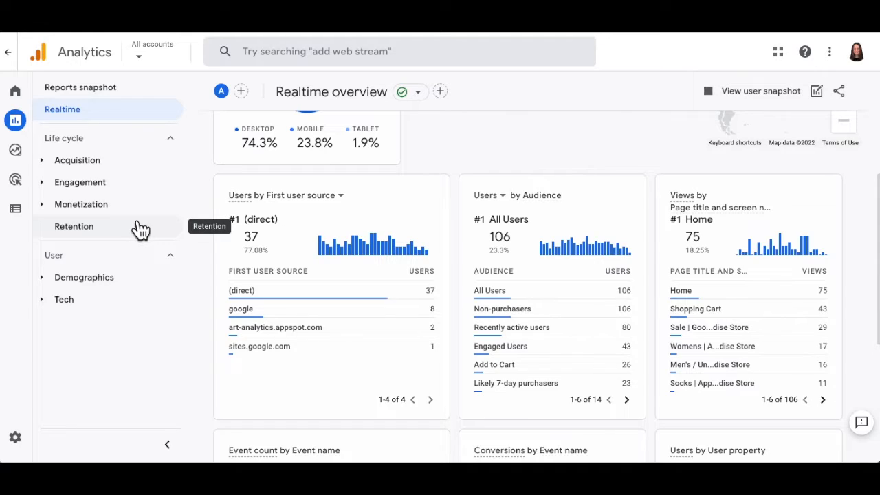
Open the Acquisition overview, compare the Users and New users trends, and look through the cards for new users and sessions by channel.
click(136, 166)
click(138, 187)
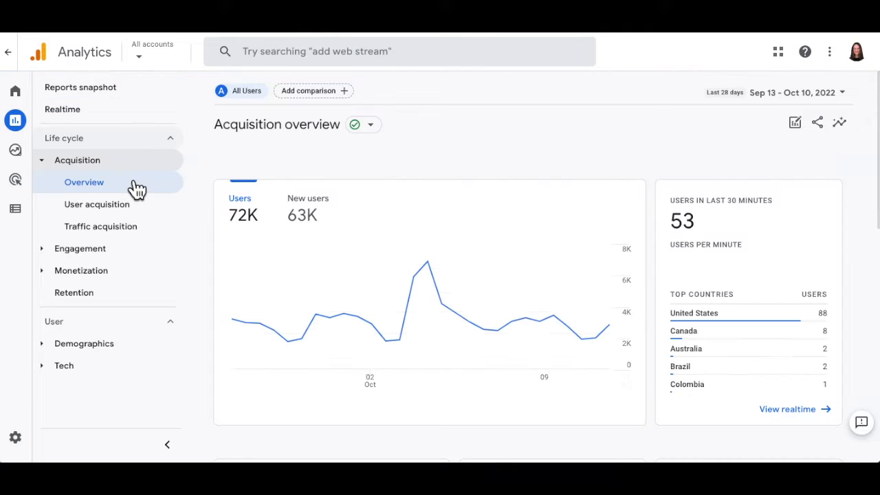
click(301, 224)
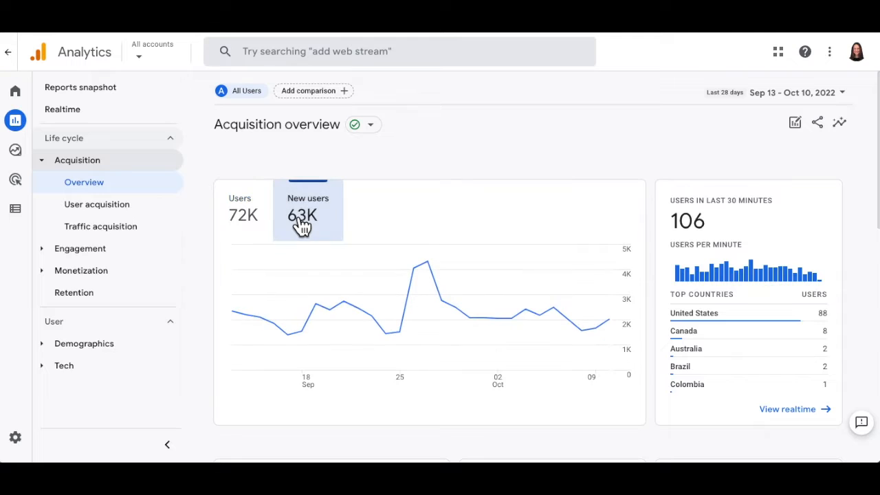
click(254, 220)
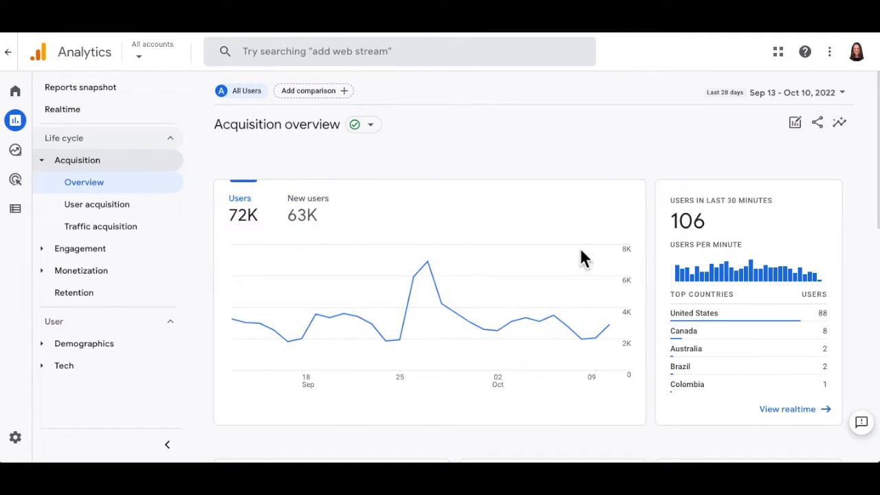
click(321, 223)
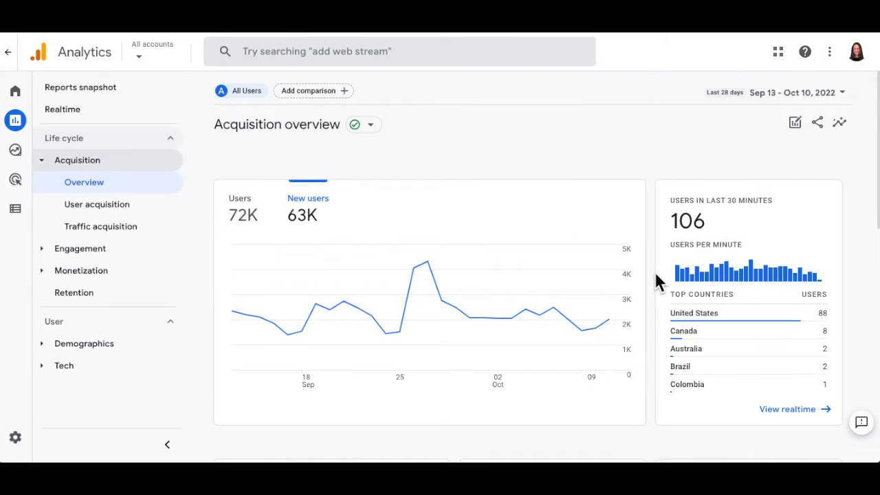
scroll(653, 288, down, 4)
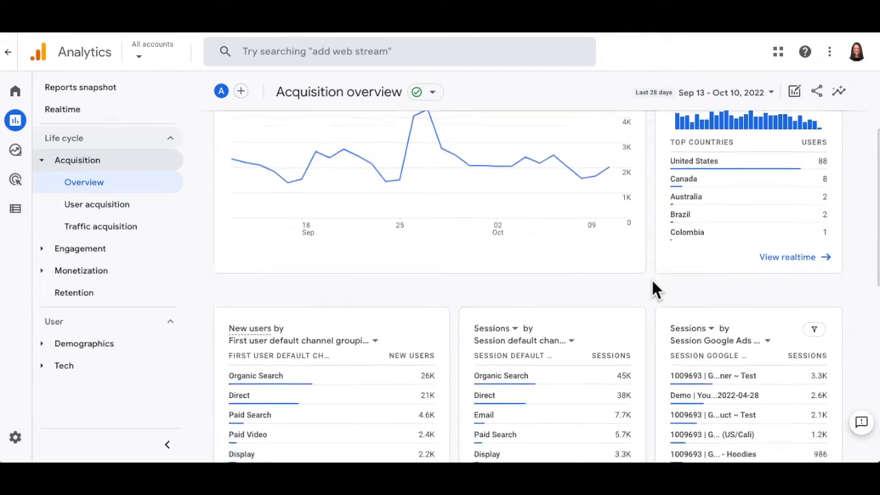
scroll(653, 288, down, 1)
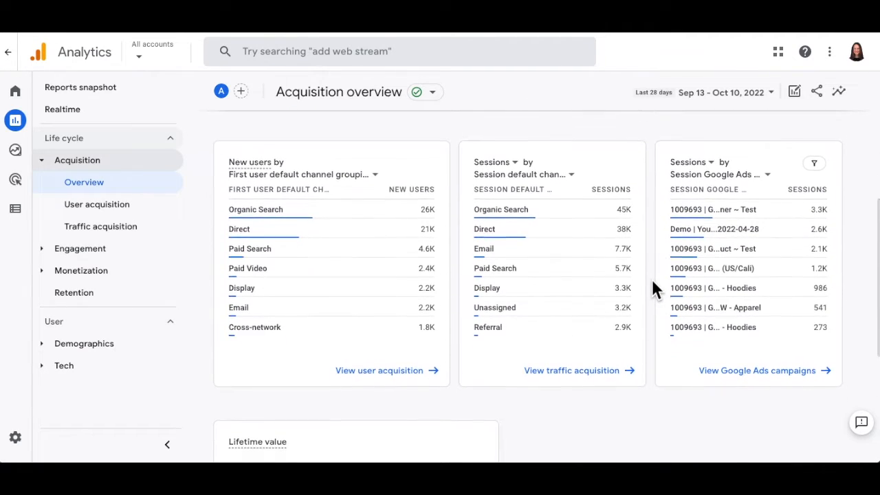
Open the User acquisition report and examine the new users chart and table by first user default channel grouping.
click(380, 376)
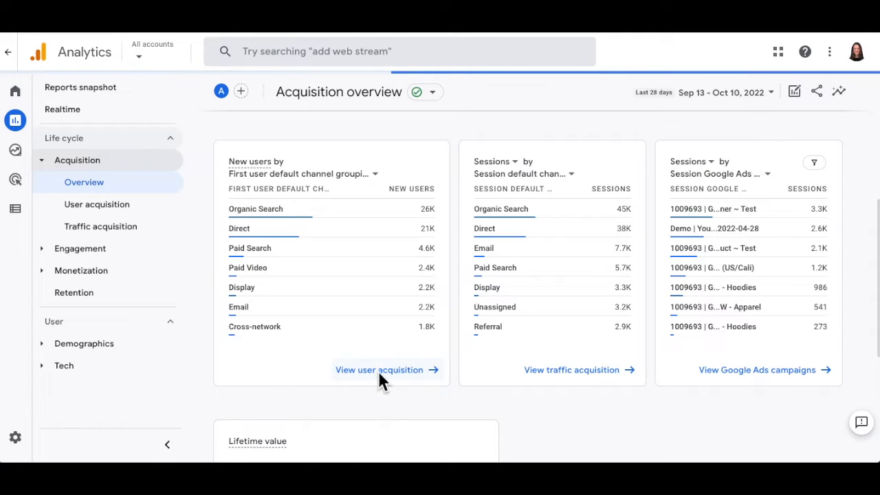
click(152, 213)
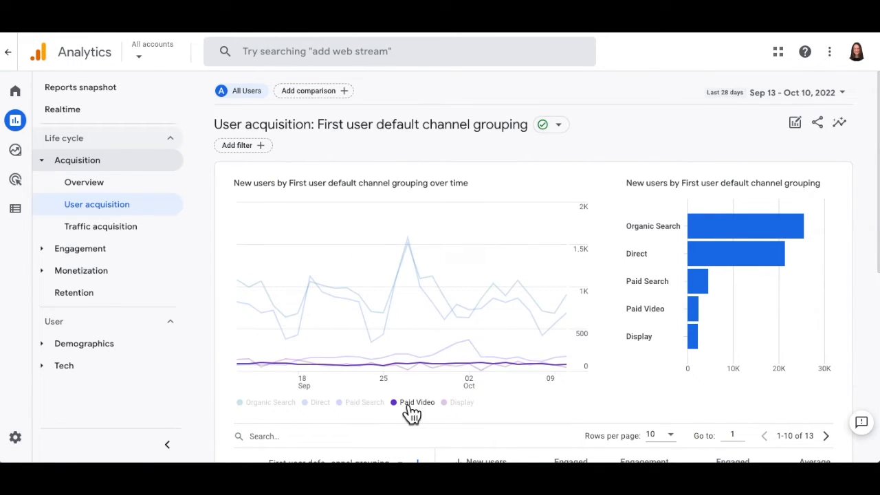
scroll(581, 406, down, 4)
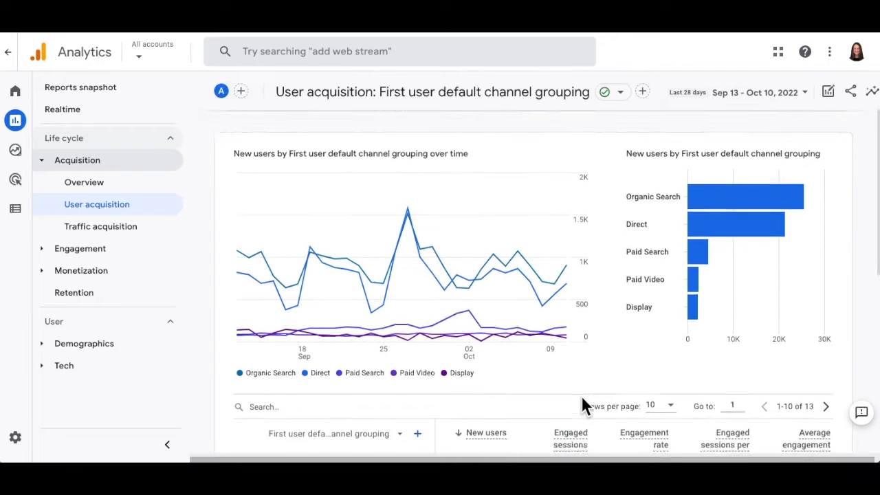
scroll(580, 405, down, 1)
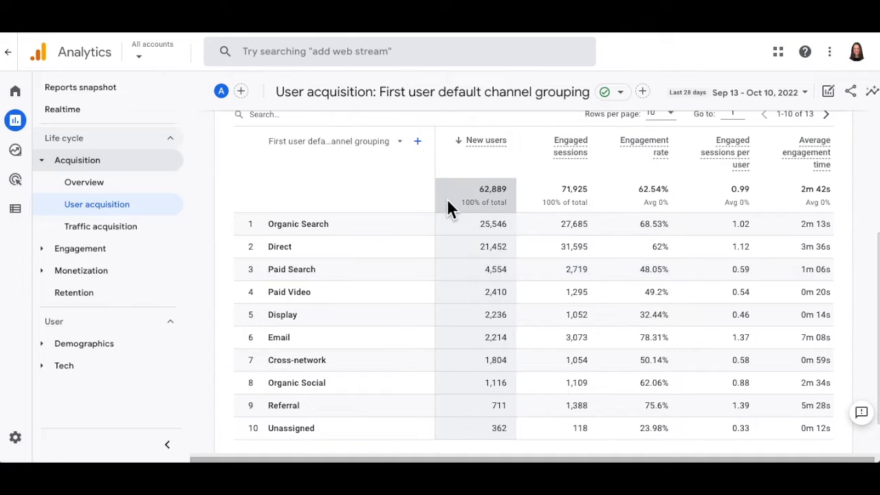
scroll(402, 191, up, 5)
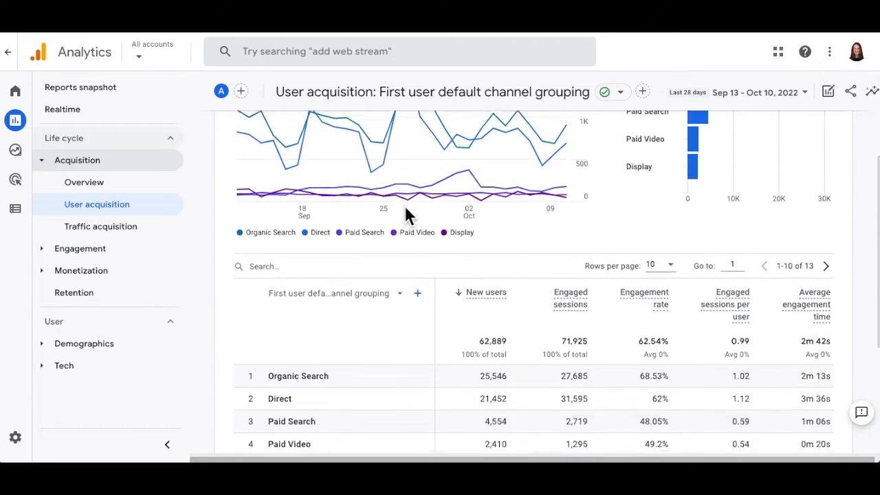
Open the Traffic acquisition report and read the definitions of Sessions, Engaged sessions and Average engagement time per session in its table.
click(149, 239)
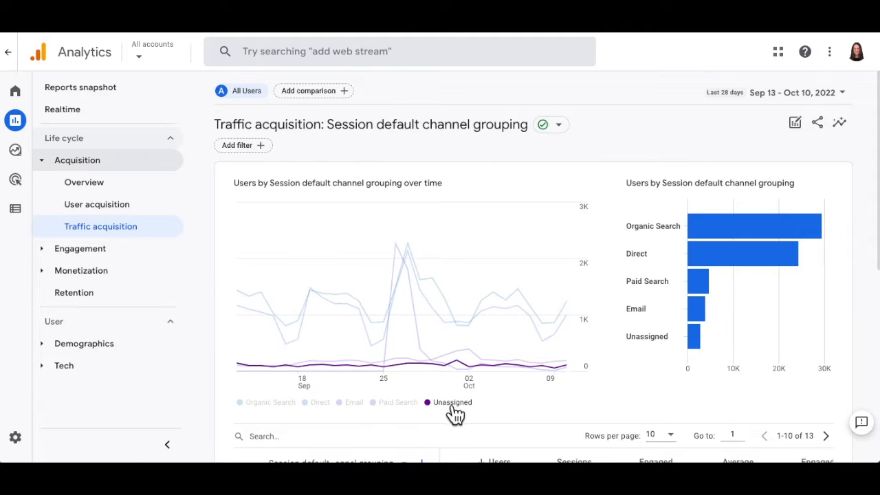
scroll(603, 390, down, 1)
scroll(605, 388, down, 4)
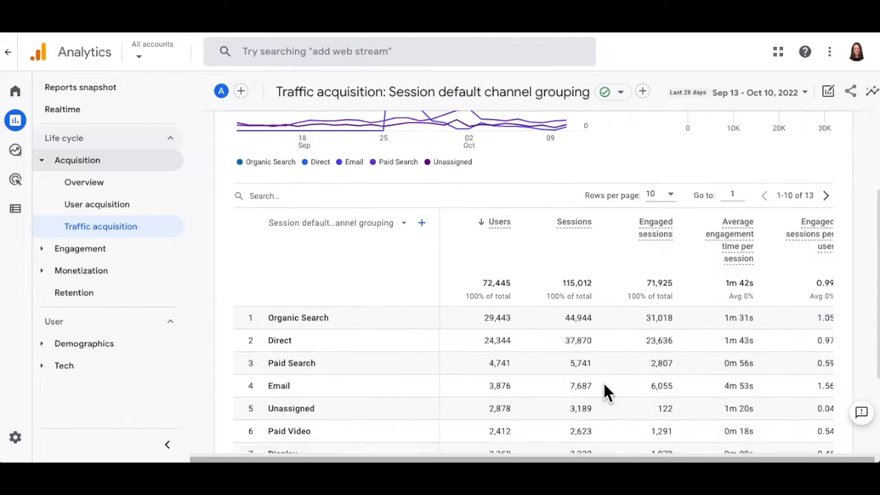
scroll(603, 390, down, 1)
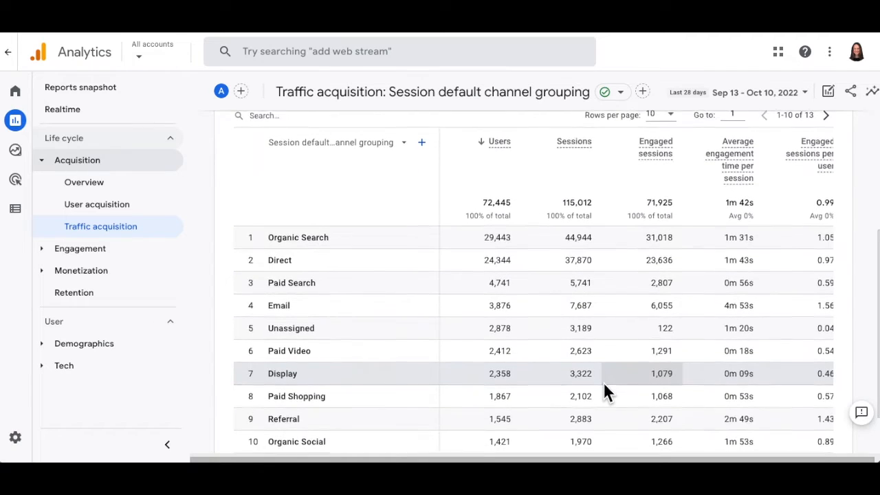
scroll(603, 390, down, 1)
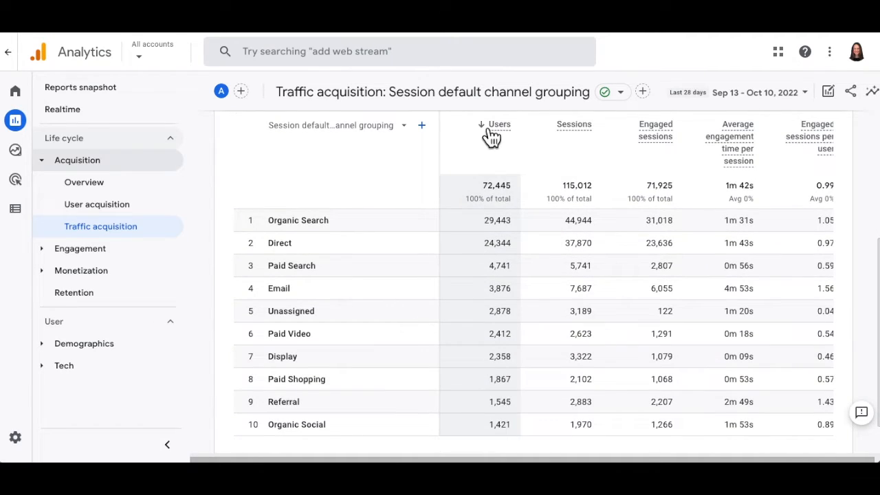
mouse_move(589, 132)
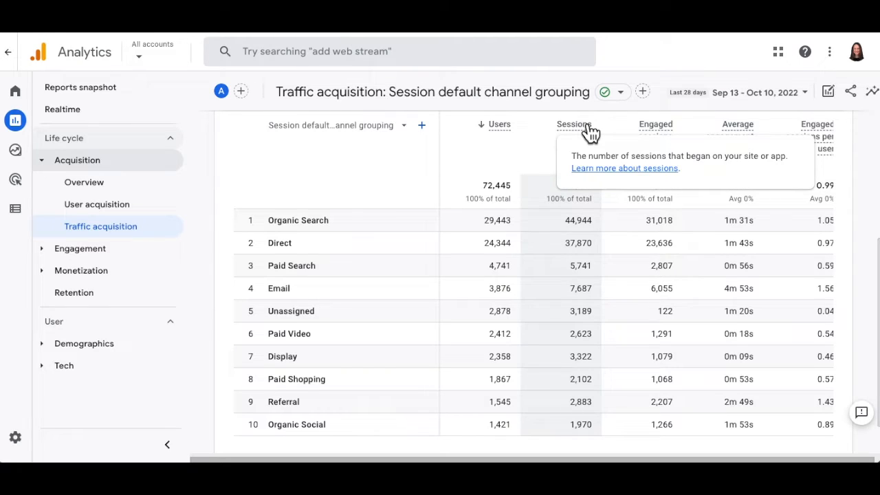
mouse_move(666, 144)
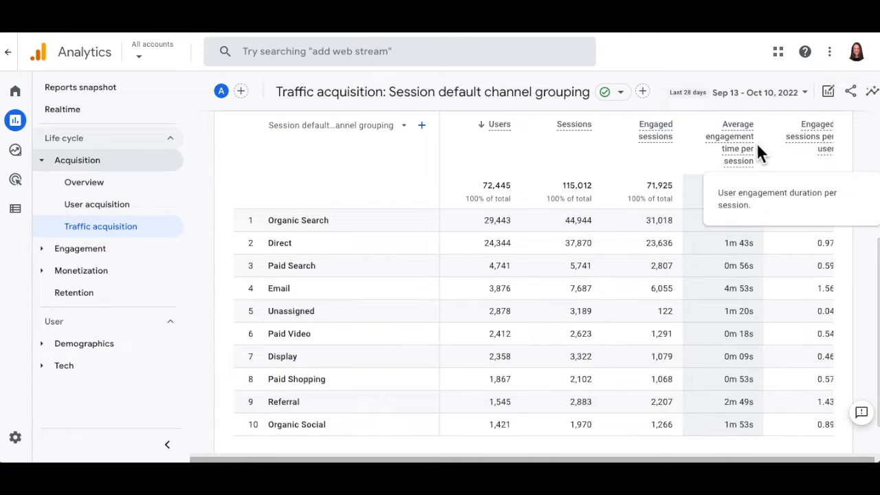
mouse_move(755, 165)
Examine the remaining Traffic acquisition columns, reading the definitions of Engaged sessions per user, Engagement rate and Total revenue.
drag(560, 453, 738, 422)
scroll(703, 315, up, 1)
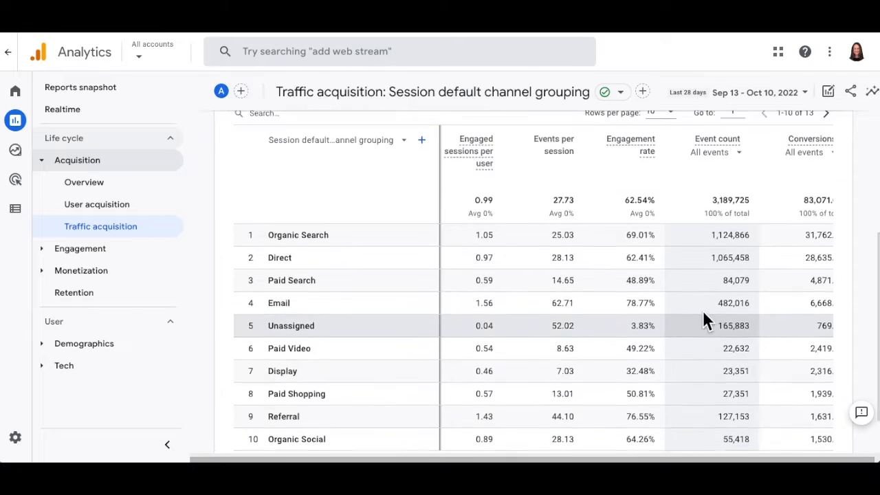
scroll(702, 317, up, 1)
mouse_move(473, 203)
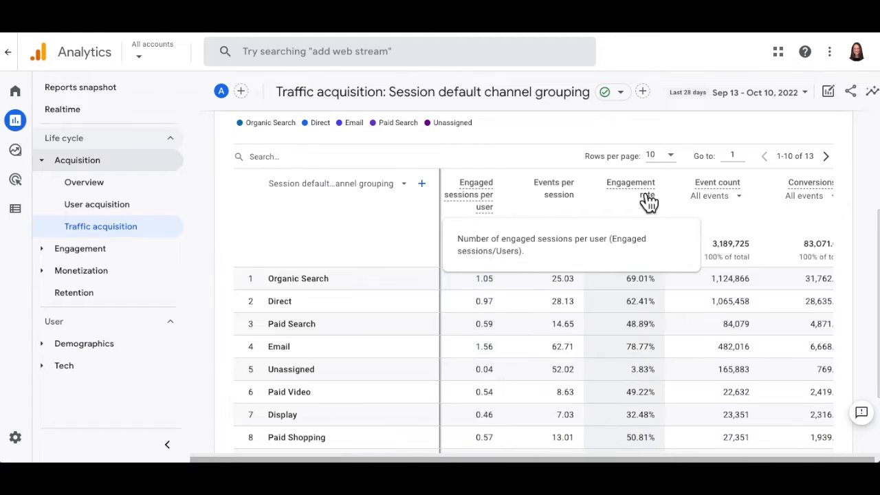
mouse_move(649, 201)
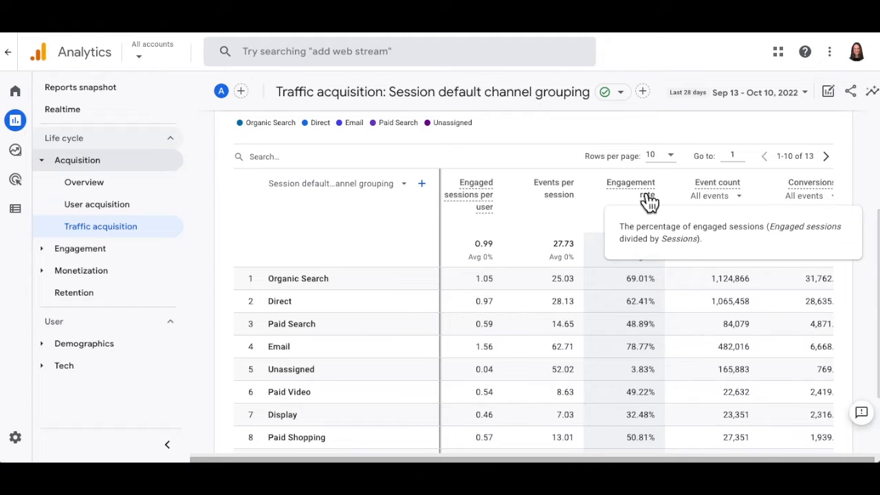
scroll(681, 297, down, 3)
drag(642, 411, 762, 410)
scroll(756, 365, up, 2)
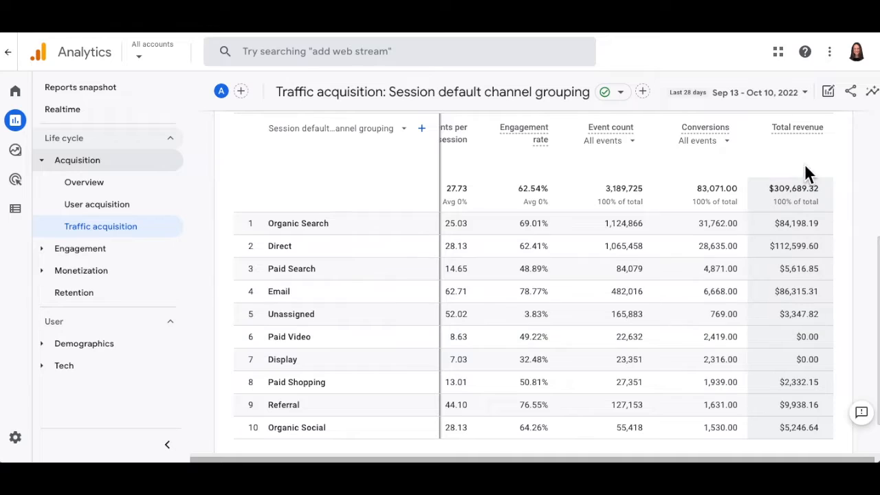
mouse_move(816, 138)
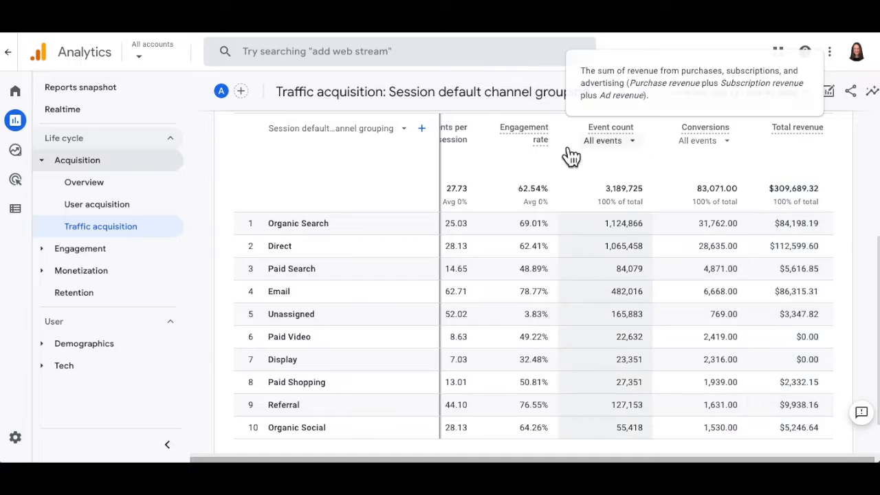
Add Device category from the Platform / device dimensions as a secondary dimension in the Traffic acquisition table.
click(421, 129)
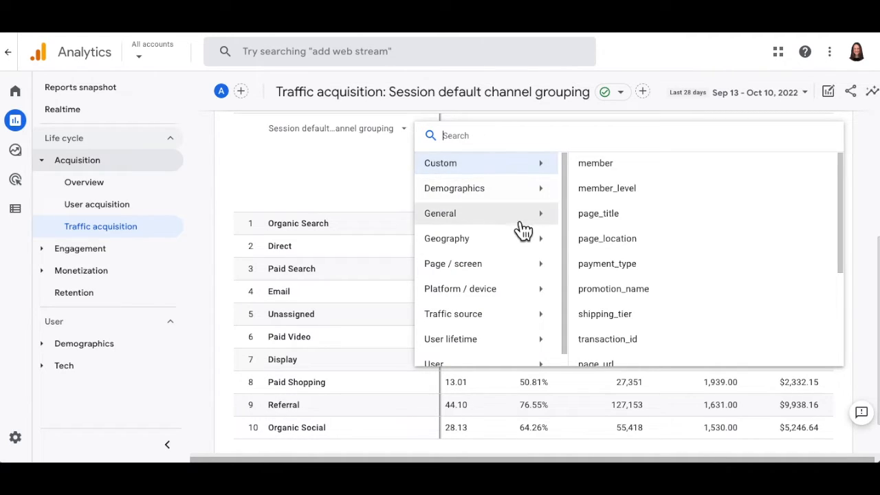
click(520, 301)
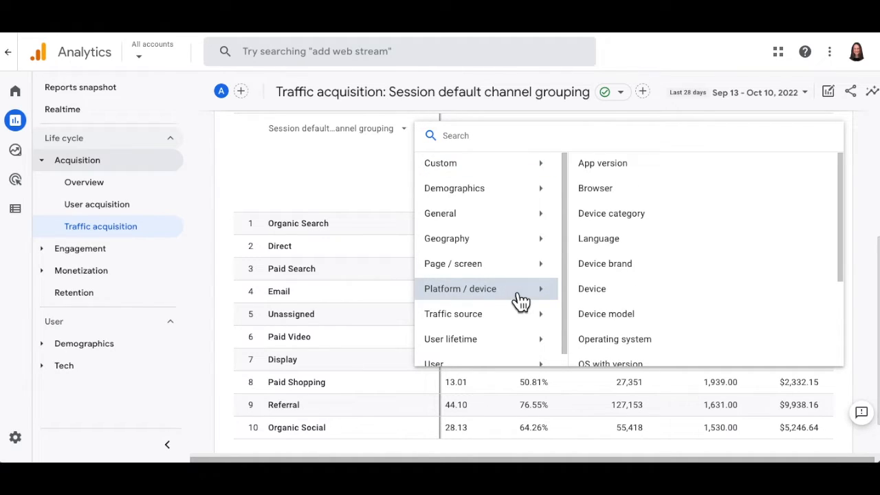
click(627, 214)
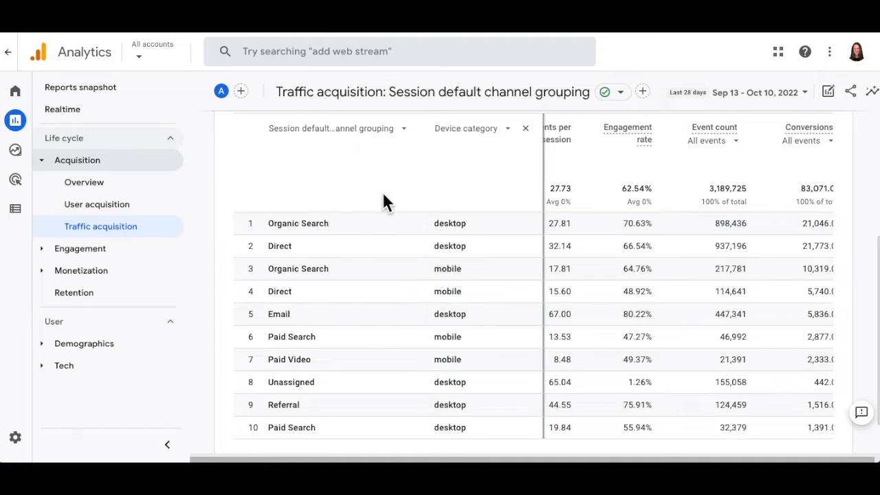
Open the Engagement overview and look through its cards, from average engagement time to User stickiness.
click(144, 257)
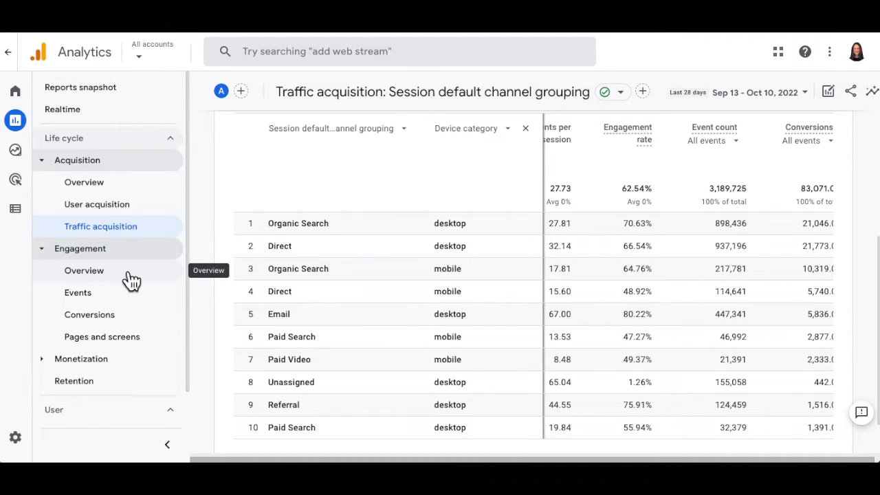
click(130, 280)
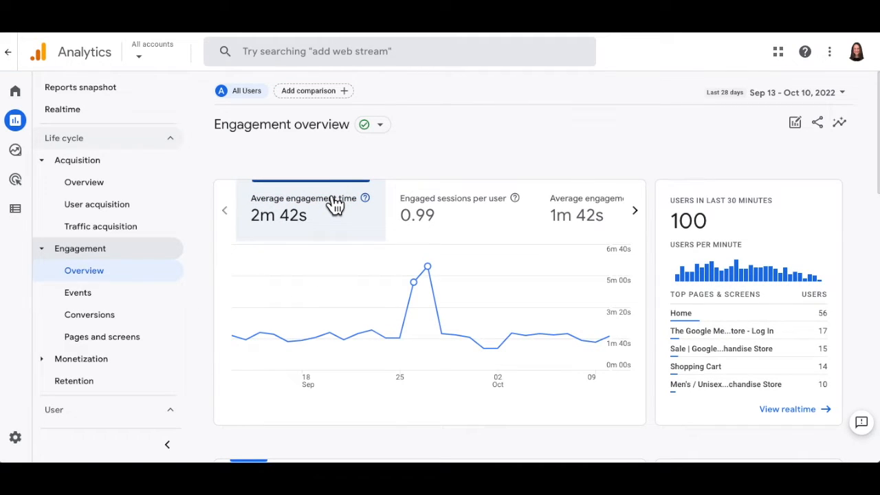
scroll(197, 244, down, 5)
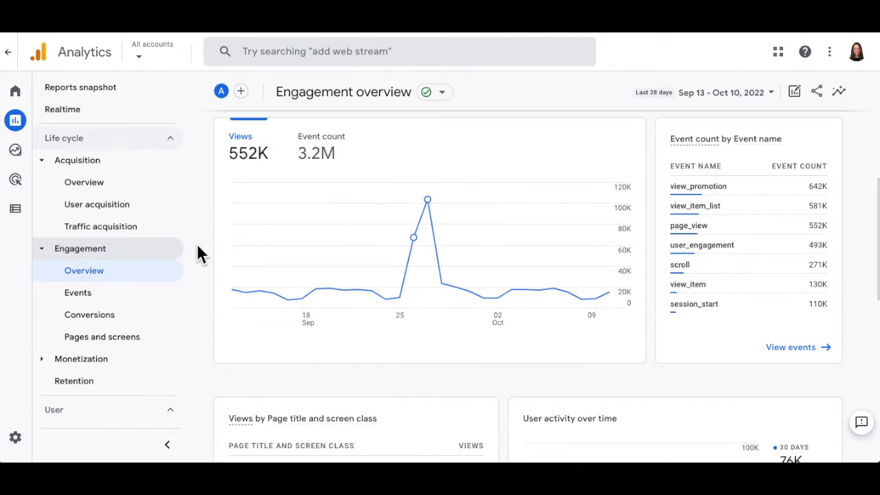
scroll(197, 245, down, 6)
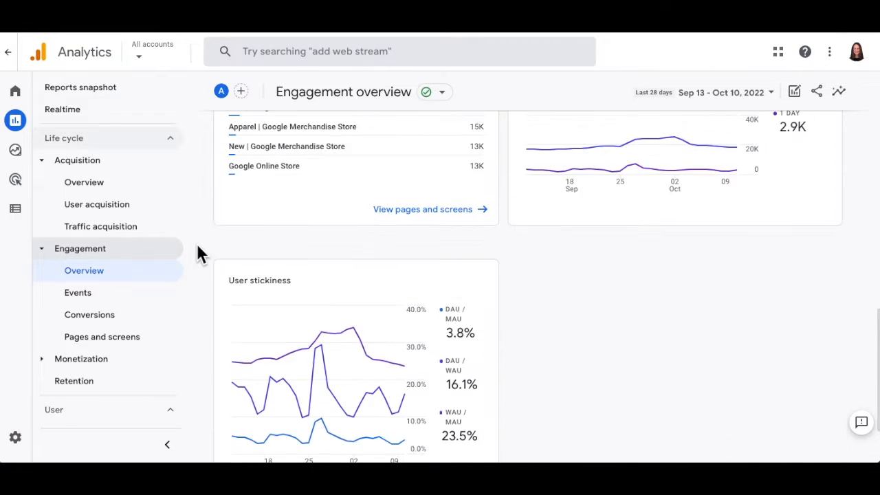
scroll(199, 253, down, 2)
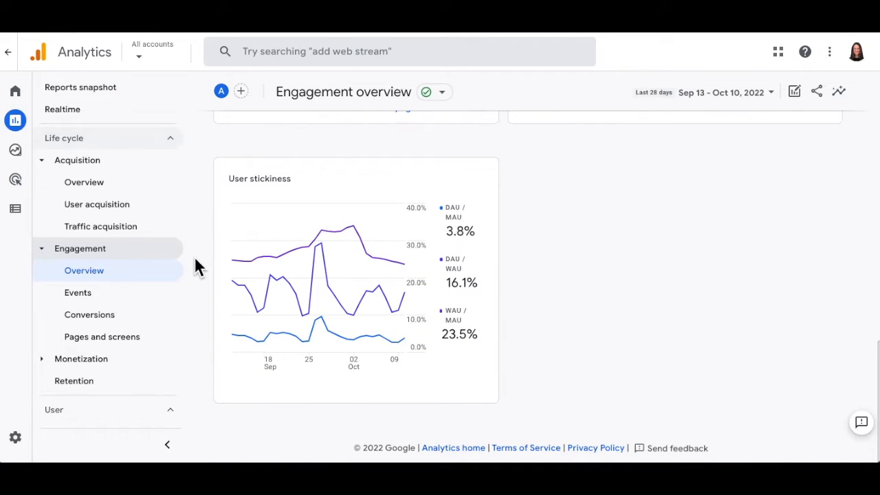
Open the Pages and screens report, examine its table columns through Total revenue, and read the definition of Unique user scrolls.
click(141, 342)
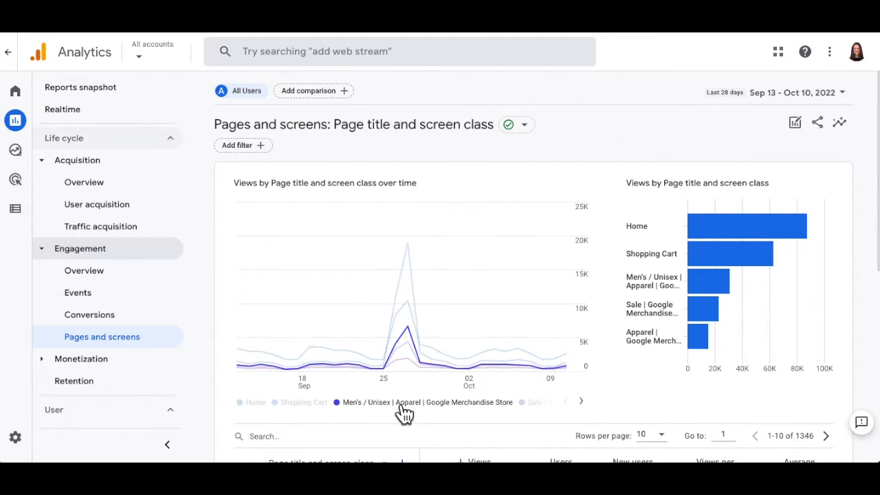
scroll(591, 399, down, 1)
scroll(597, 380, down, 5)
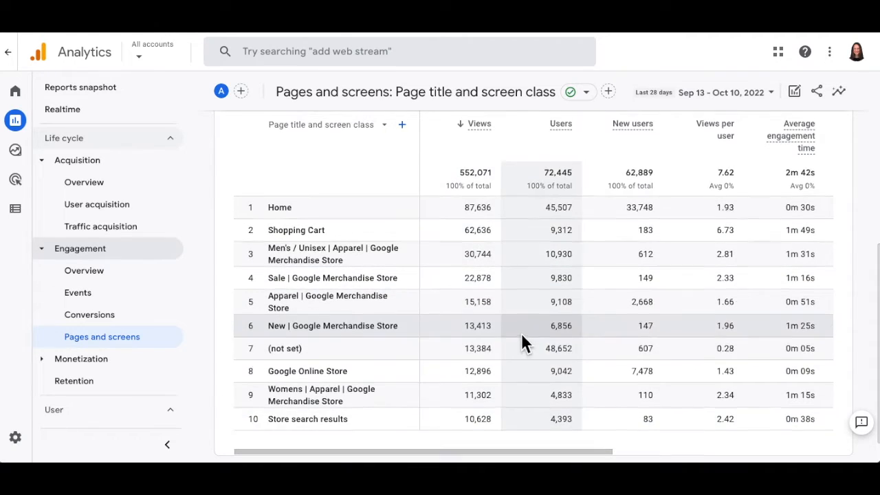
scroll(521, 333, up, 1)
drag(543, 457, 722, 456)
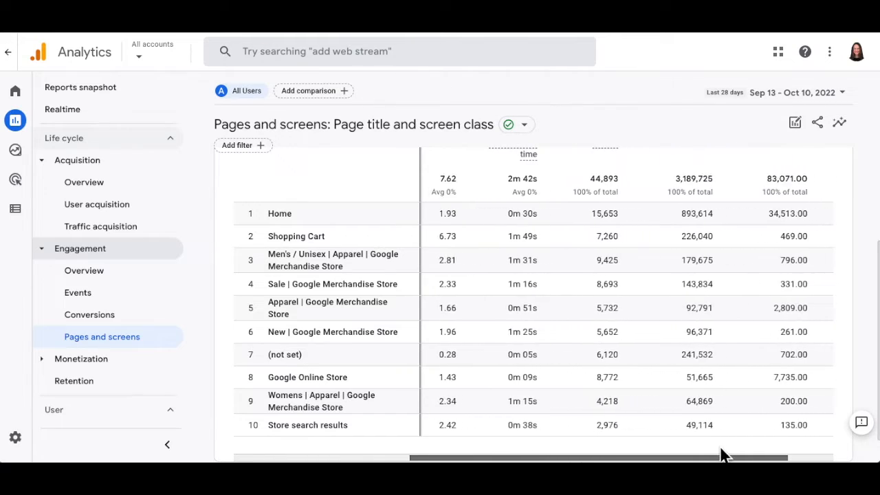
scroll(719, 409, up, 1)
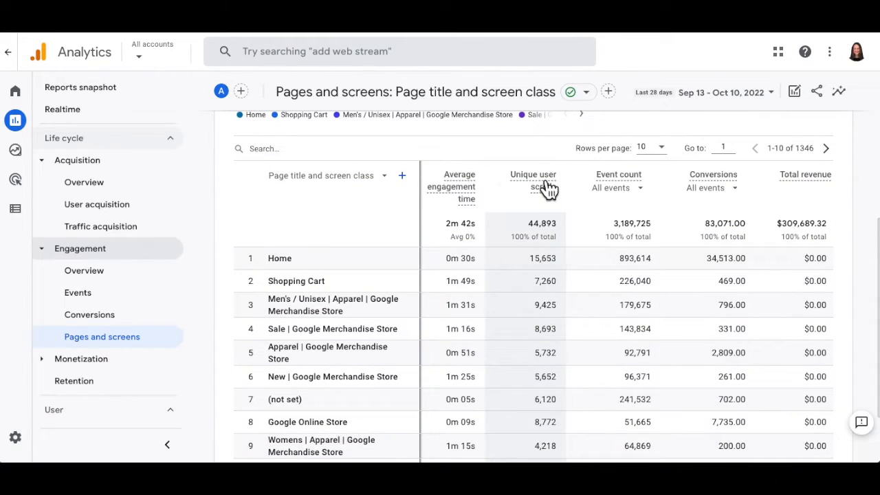
mouse_move(548, 187)
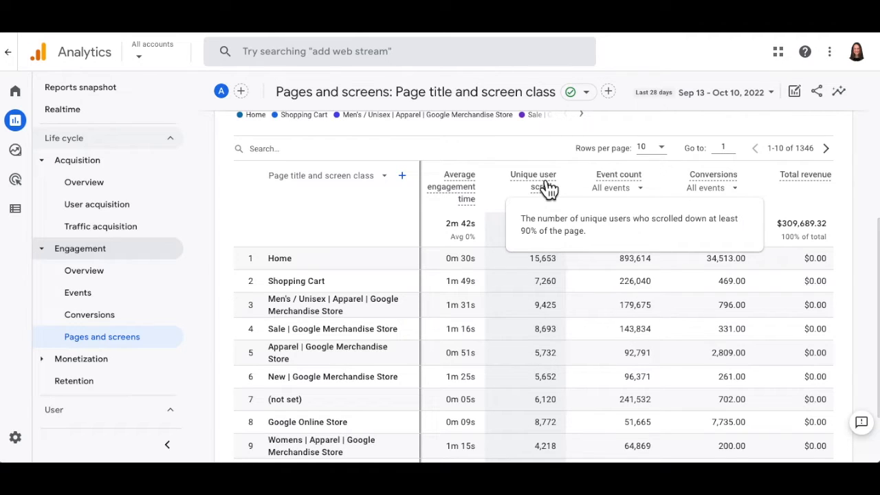
Start a comparison in the Pages and screens report with Device category as the included dimension.
scroll(409, 219, down, 1)
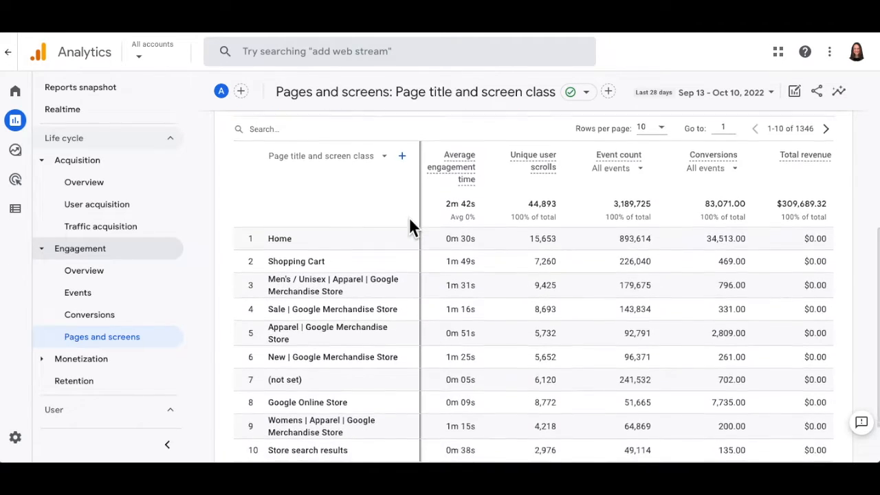
scroll(409, 219, up, 2)
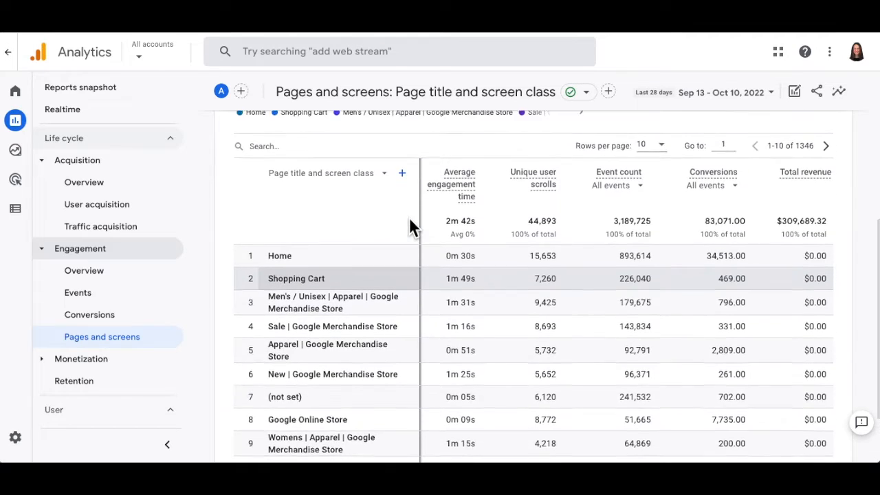
scroll(408, 227, up, 3)
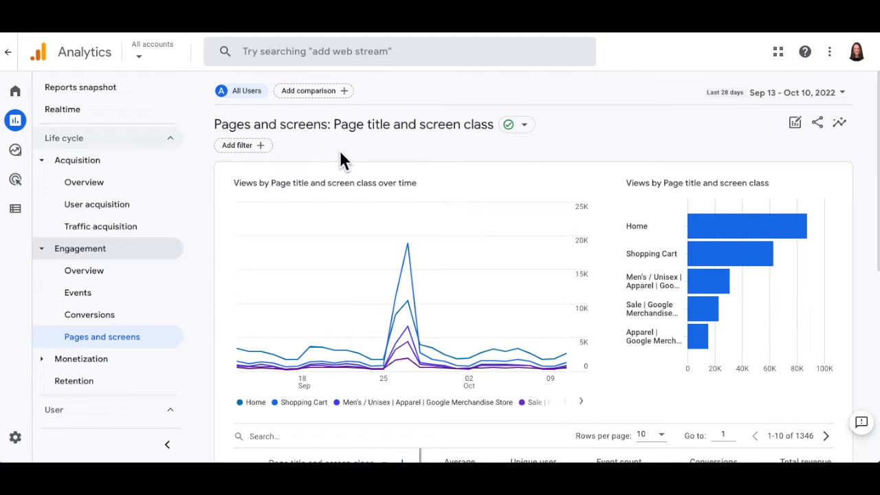
click(303, 93)
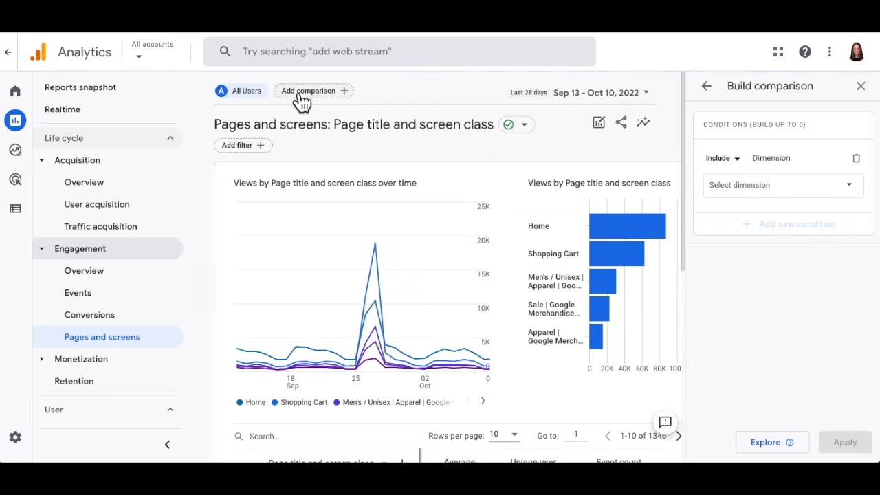
click(744, 195)
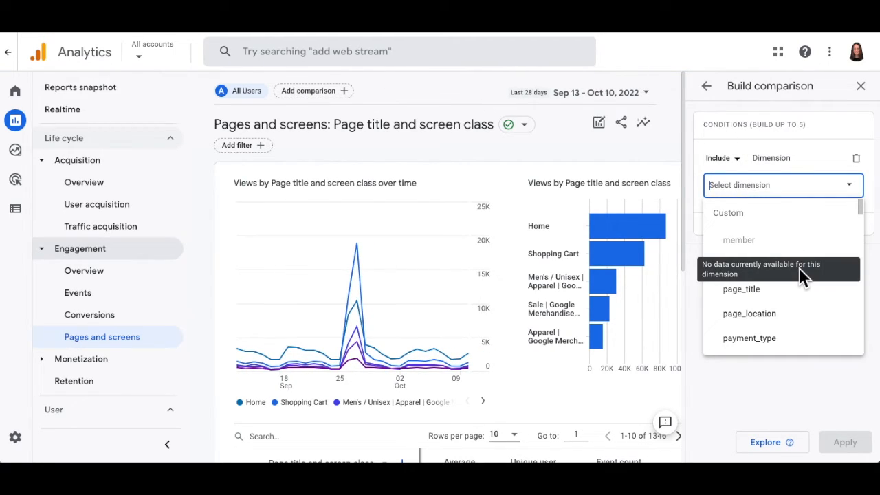
scroll(824, 306, down, 3)
scroll(825, 306, down, 6)
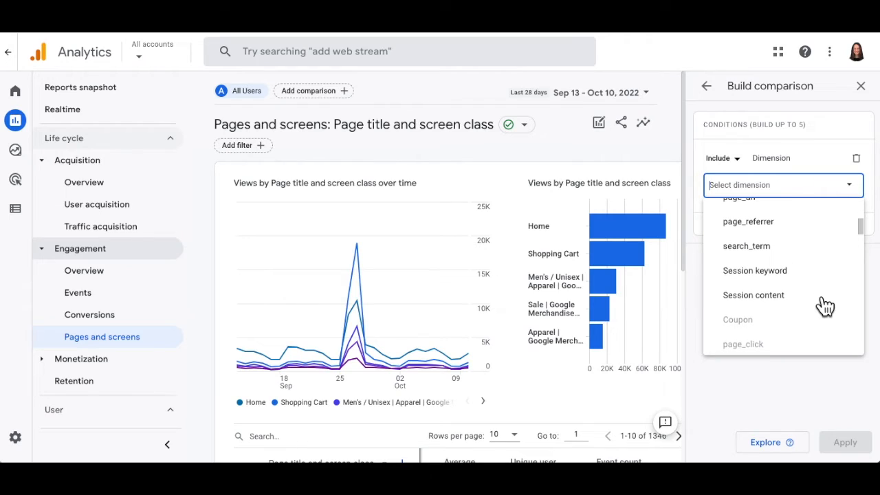
scroll(824, 306, down, 6)
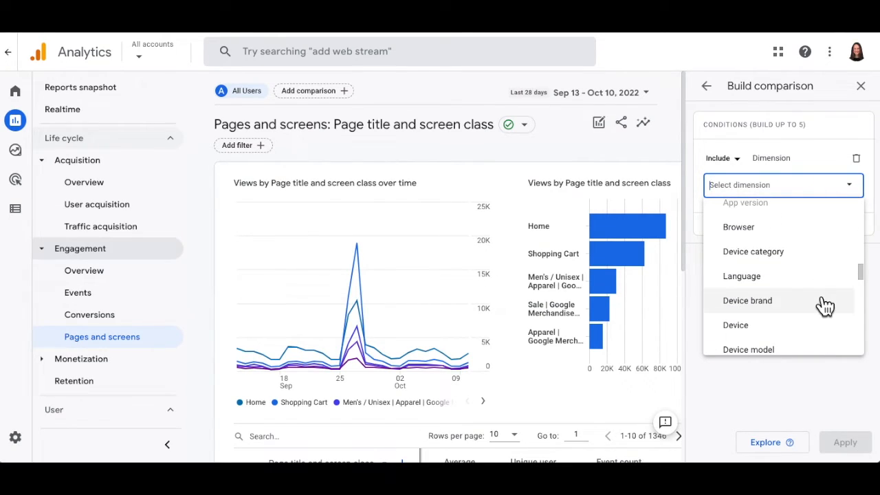
text(device v)
key(BackSpace)
text(c)
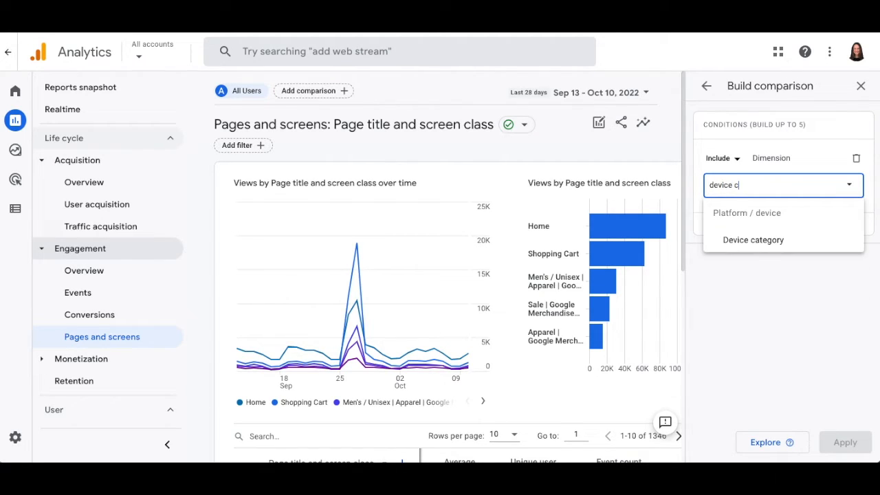
click(768, 248)
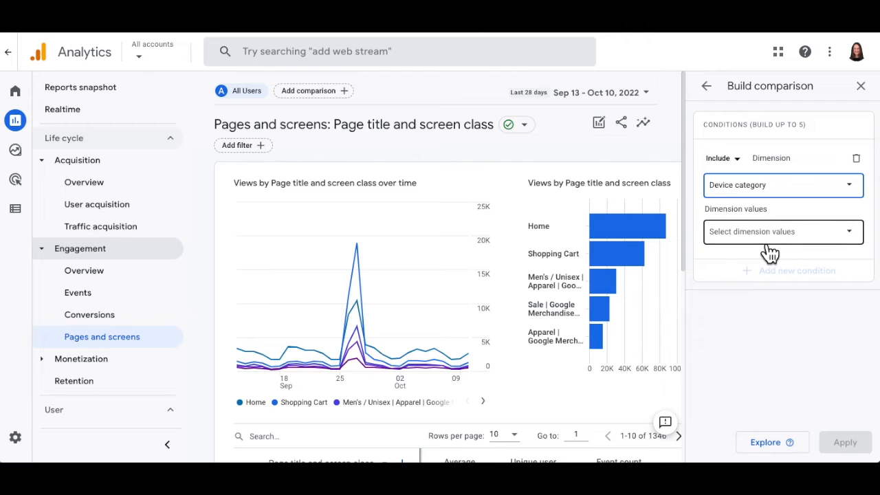
Set the comparison's dimension value to mobile and apply the comparison to the report.
click(766, 237)
click(769, 284)
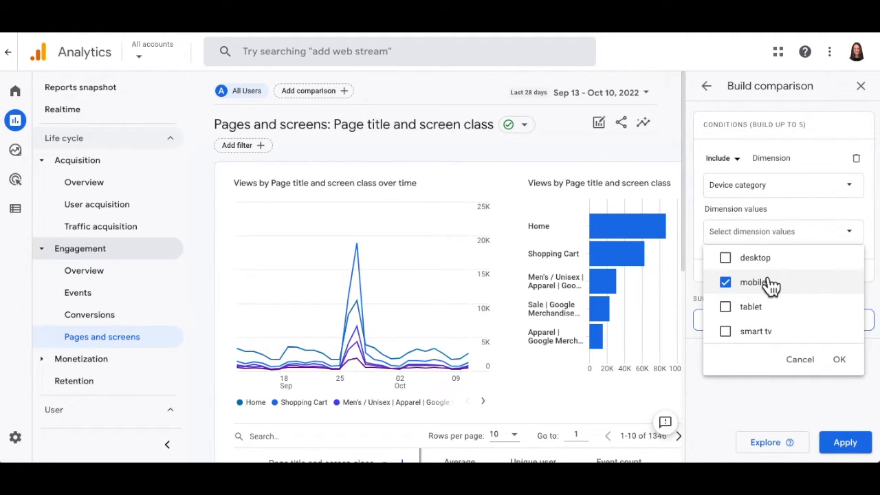
click(839, 360)
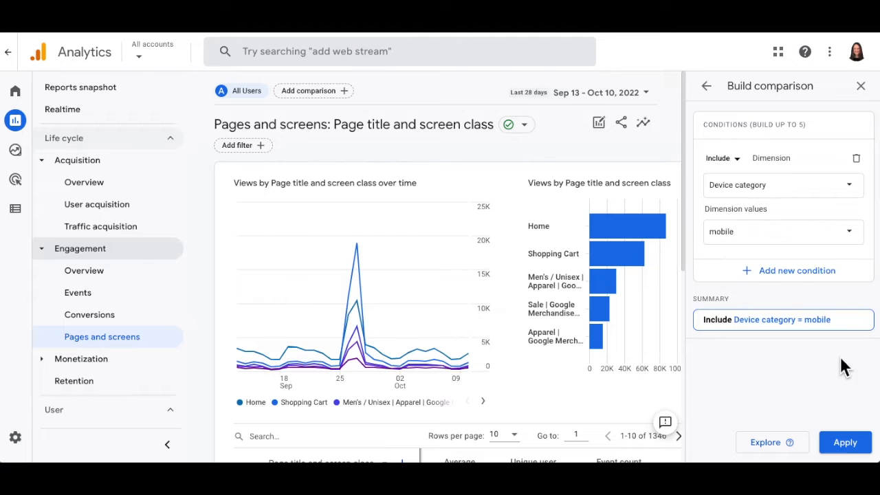
click(858, 443)
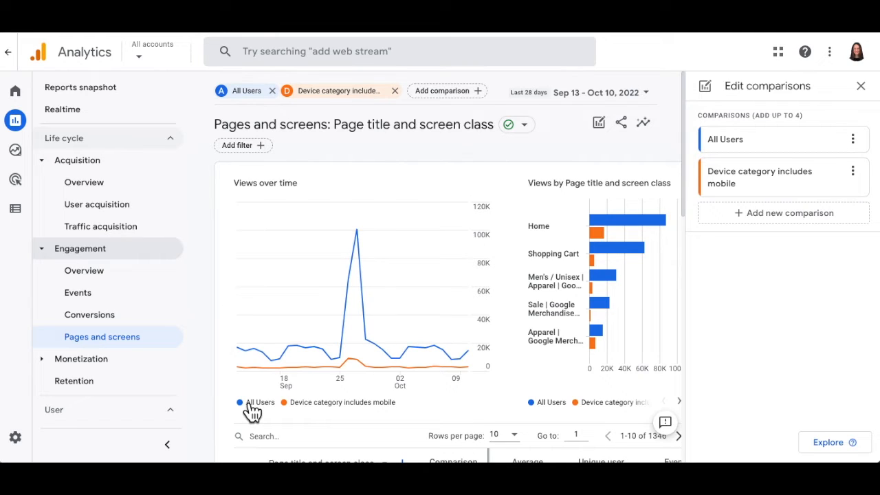
Examine the mobile and All Users figures in the charts and page table, and remove the mobile comparison.
scroll(514, 396, down, 3)
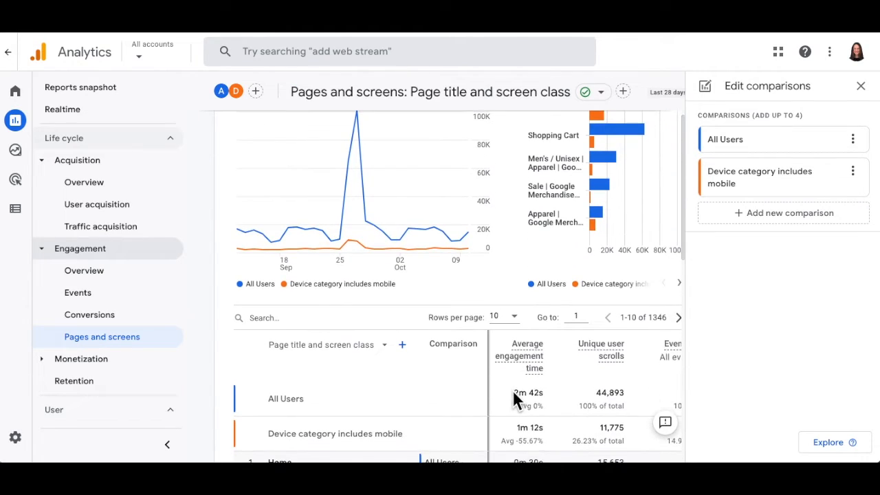
scroll(514, 395, down, 2)
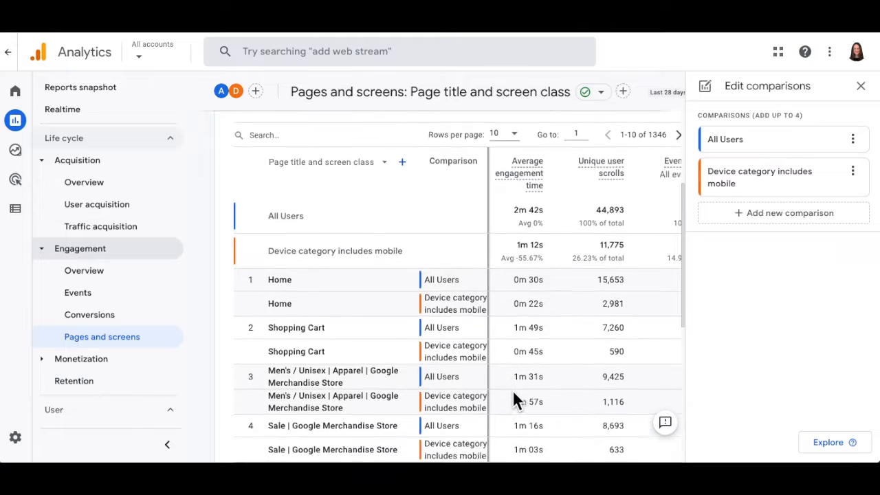
scroll(512, 395, down, 1)
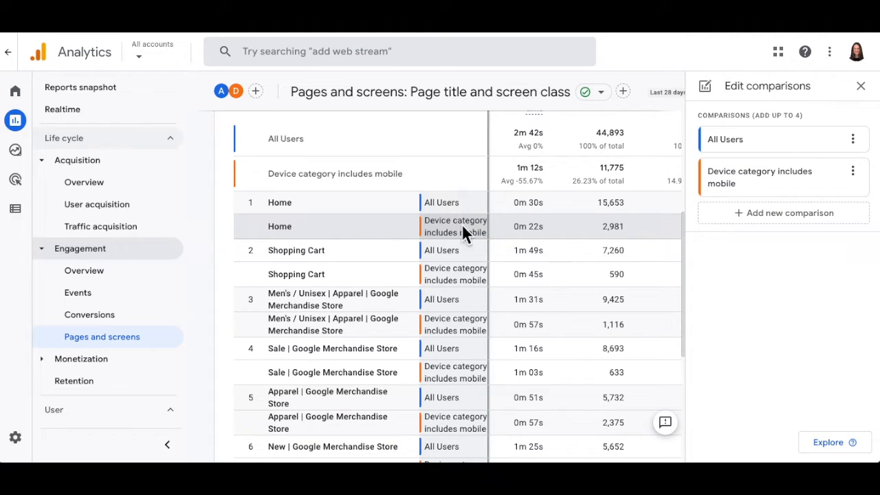
click(864, 91)
scroll(682, 277, down, 4)
scroll(645, 294, up, 3)
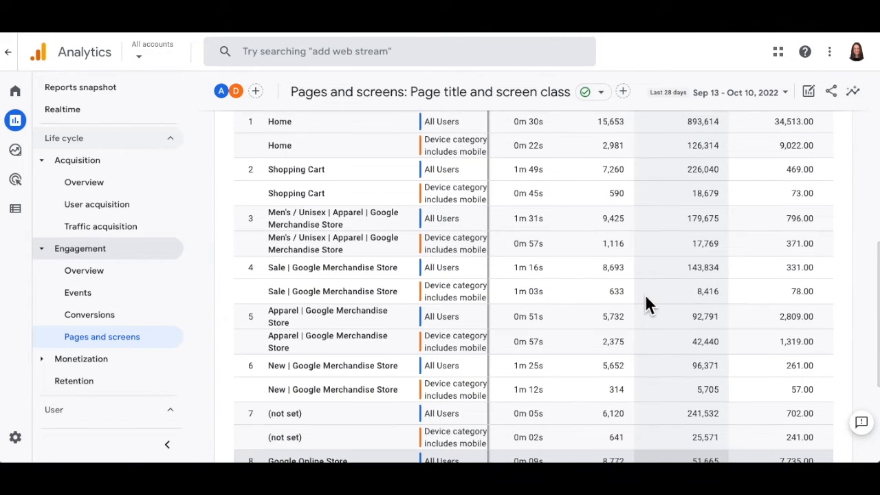
scroll(645, 295, up, 5)
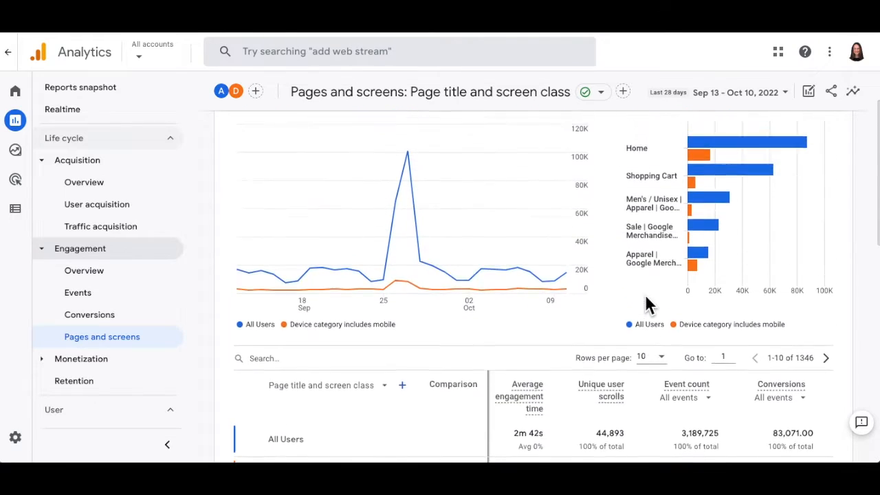
scroll(645, 297, up, 3)
click(389, 93)
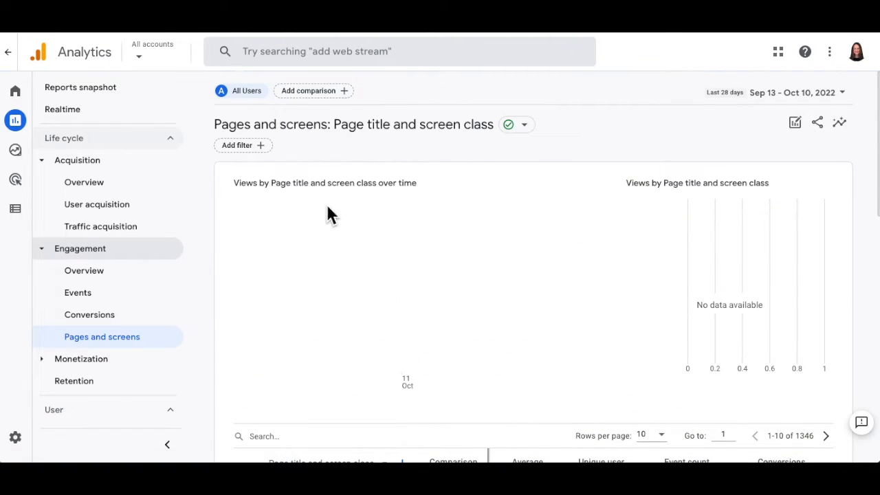
Open the Monetization overview and look through its revenue, purchasers, average purchase revenue per user and ecommerce cards.
click(122, 359)
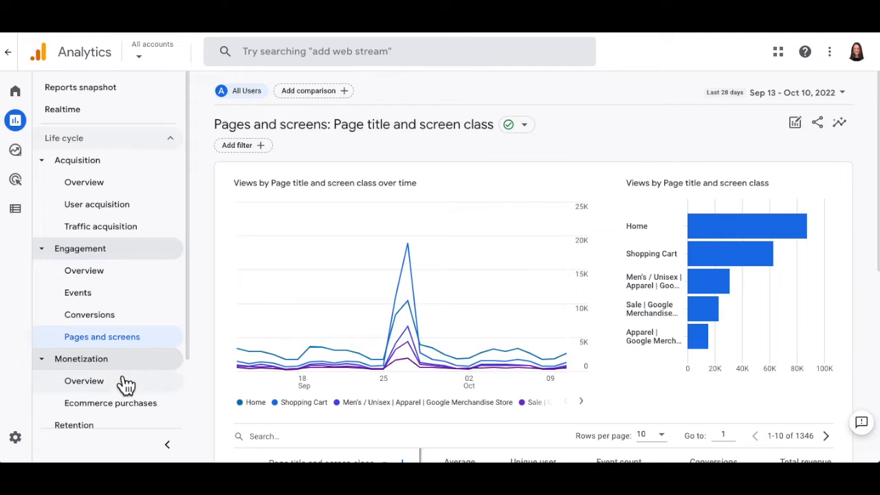
click(125, 383)
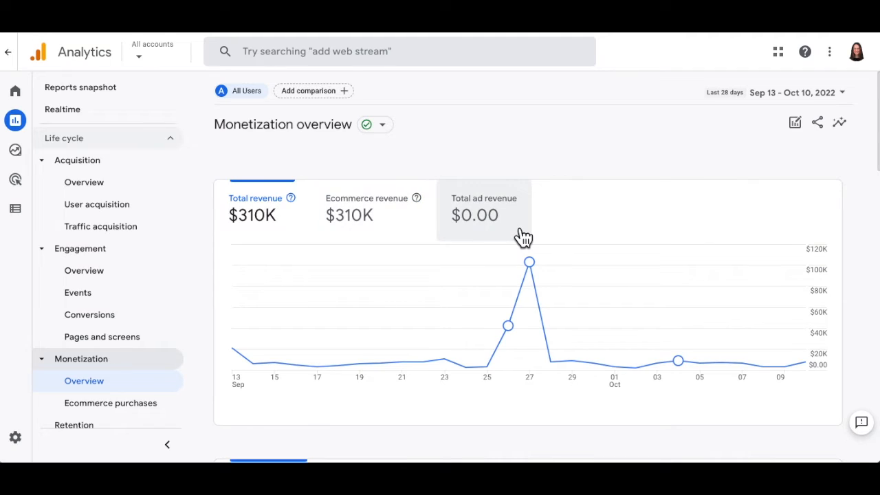
click(524, 237)
click(271, 226)
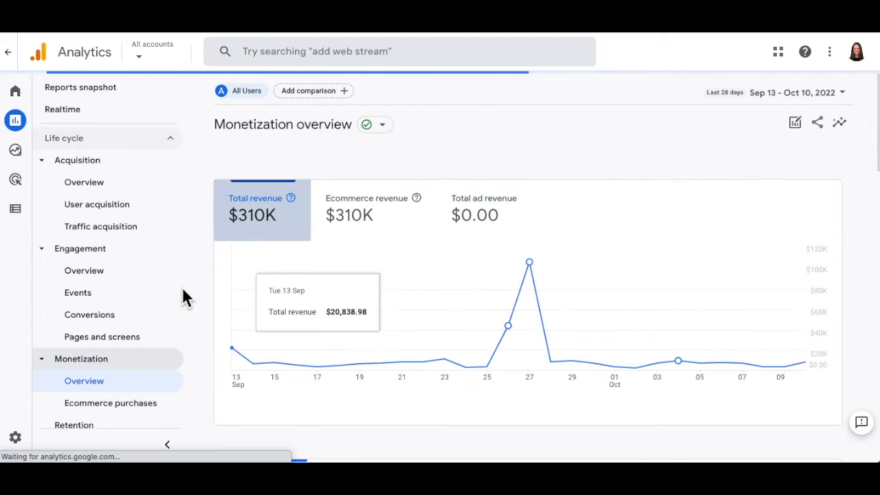
scroll(203, 316, down, 2)
scroll(202, 312, down, 3)
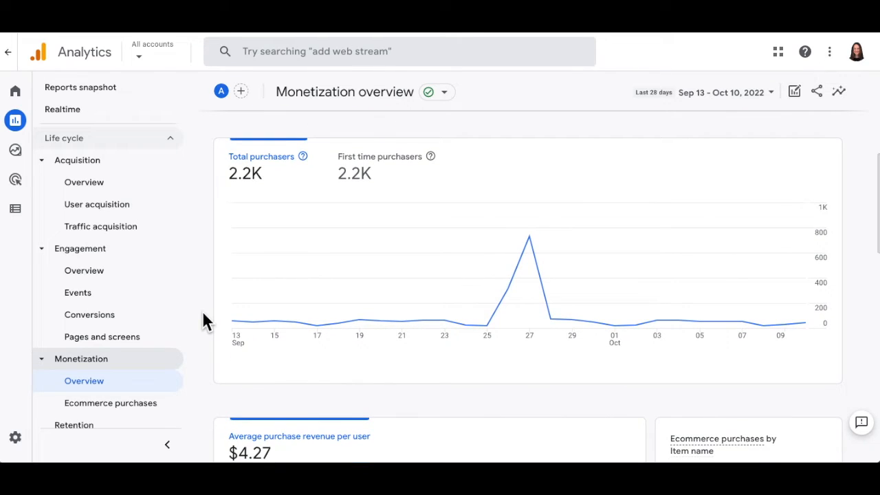
scroll(203, 314, down, 3)
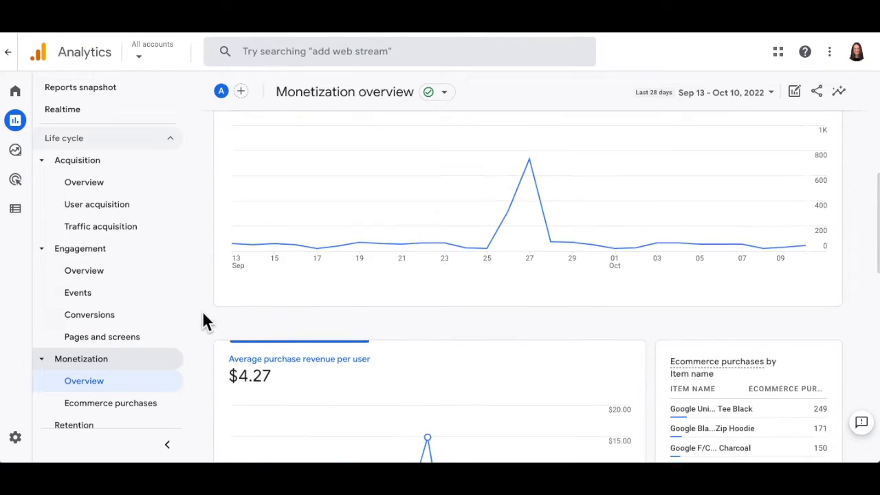
scroll(203, 319, down, 2)
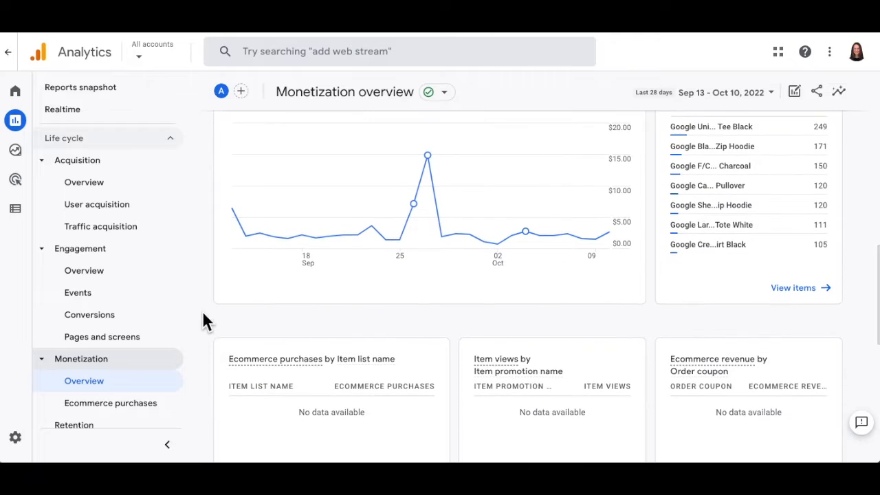
scroll(203, 319, up, 2)
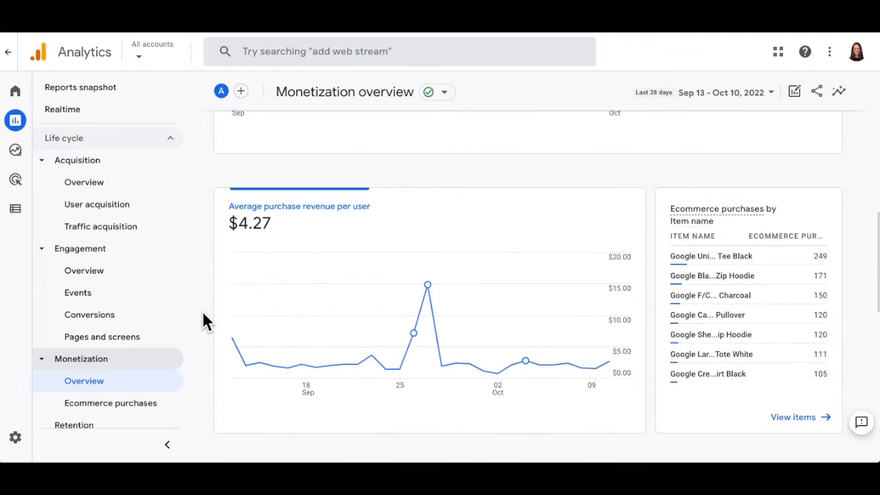
Open the Ecommerce purchases report and examine its item table and its item views and add-to-carts charts.
click(134, 413)
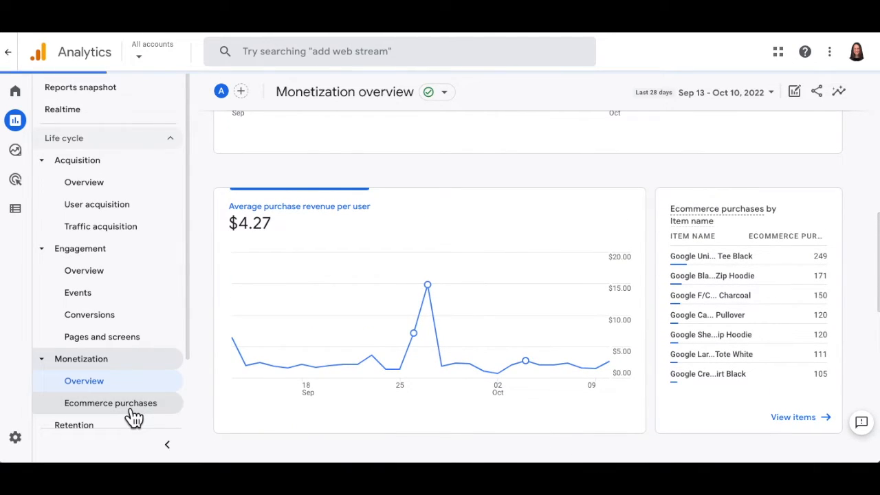
scroll(212, 398, down, 5)
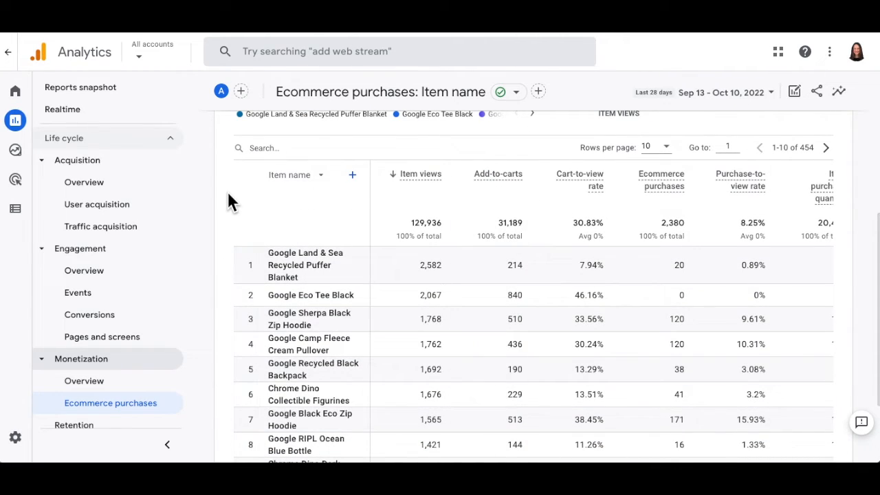
scroll(229, 194, down, 3)
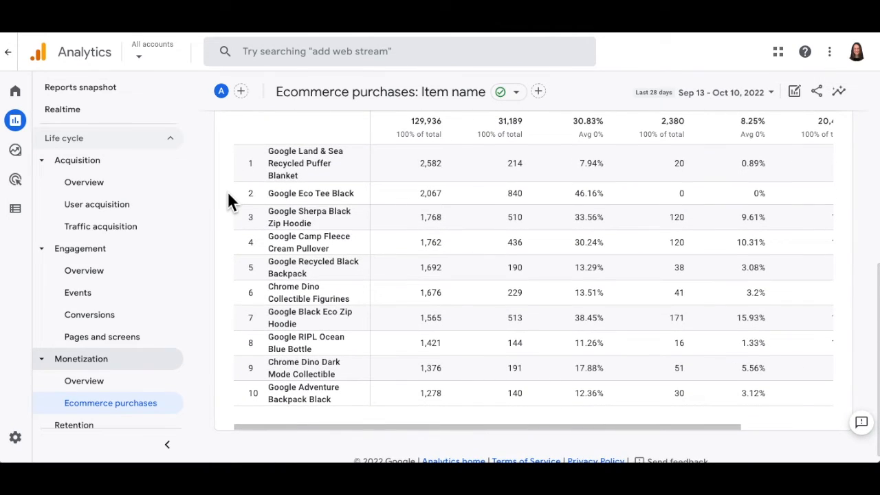
scroll(228, 194, up, 5)
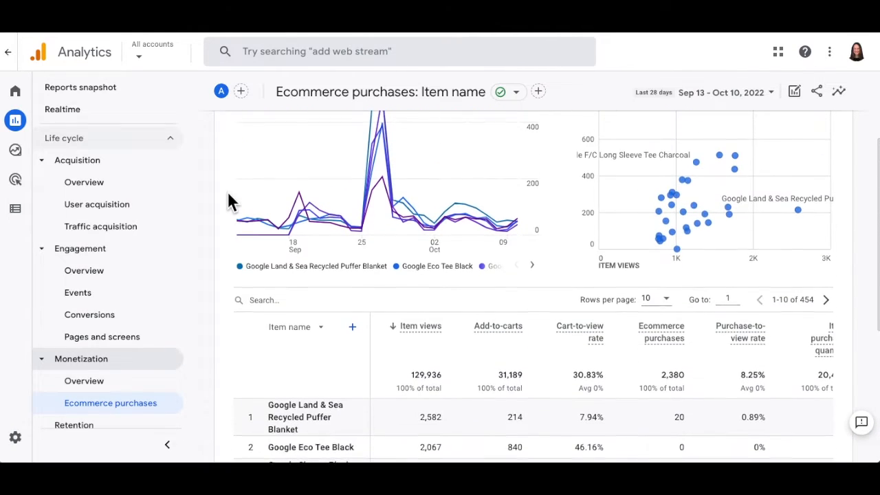
scroll(229, 201, up, 2)
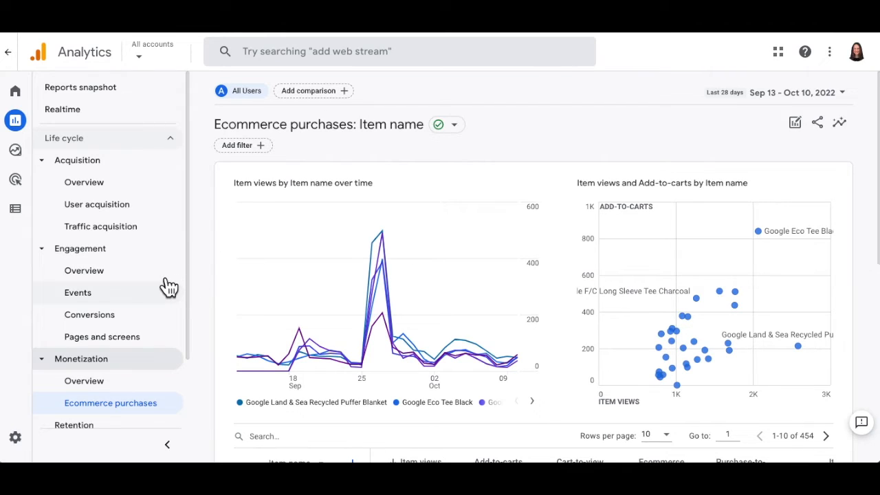
Open the Retention overview, view the Returning users and New users trends, and look at the user retention and engagement cohort charts.
scroll(165, 286, down, 2)
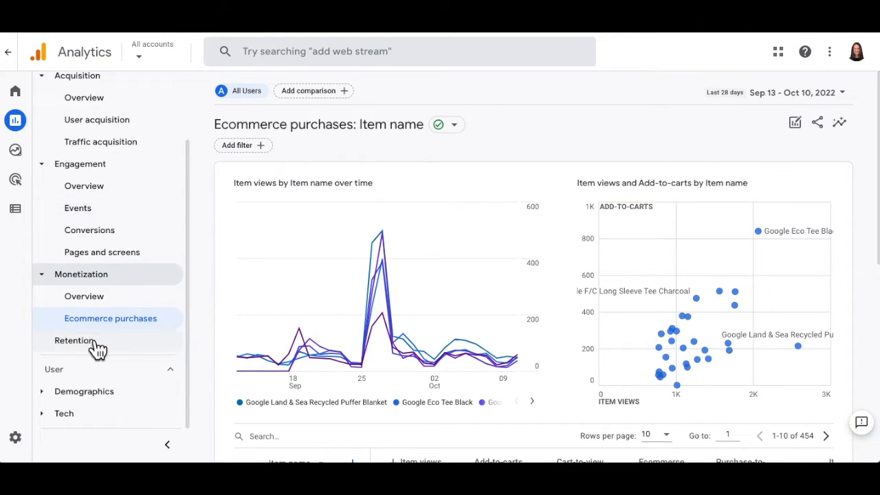
click(85, 352)
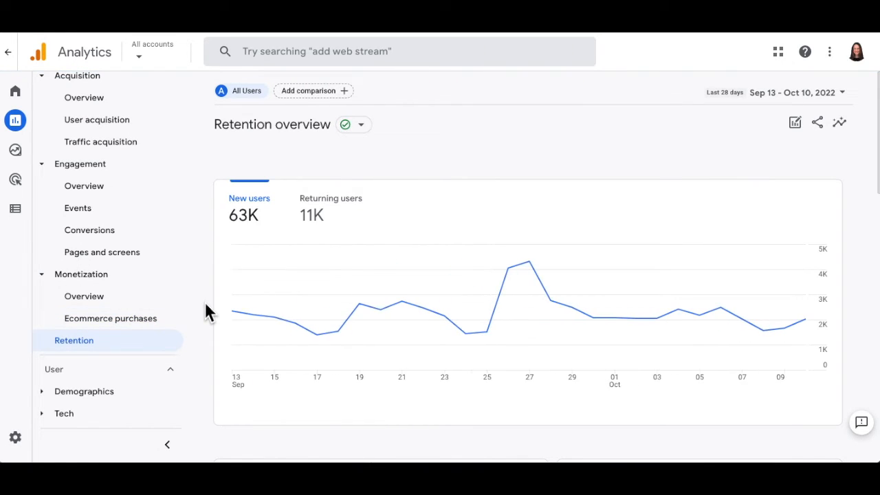
click(339, 215)
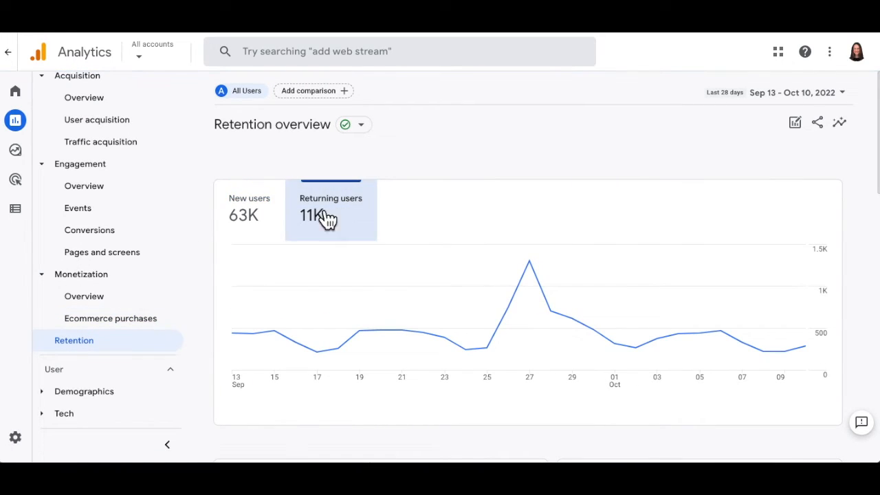
click(279, 227)
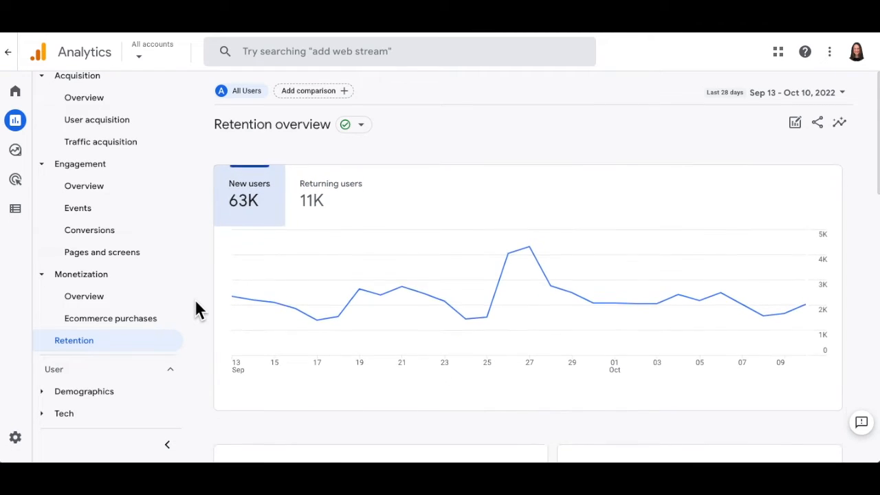
scroll(196, 306, down, 5)
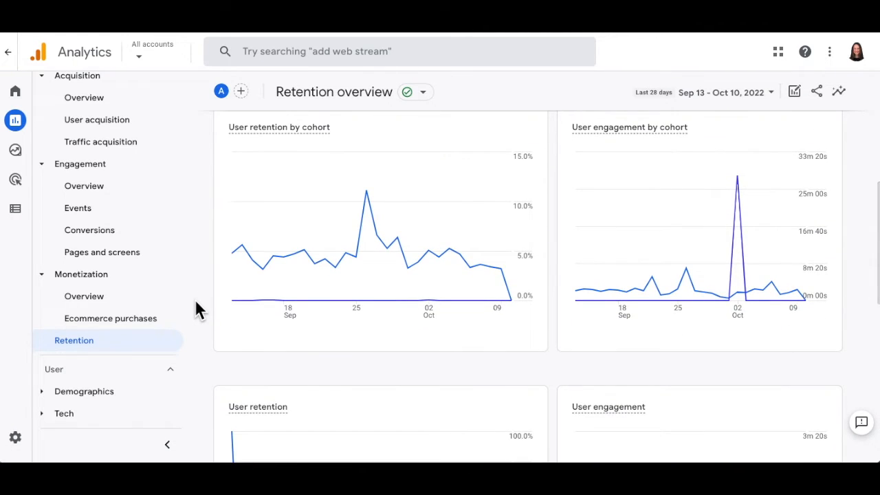
Look through the remaining Retention overview cards: user retention, user engagement and lifetime value.
scroll(195, 301, down, 3)
scroll(195, 308, down, 3)
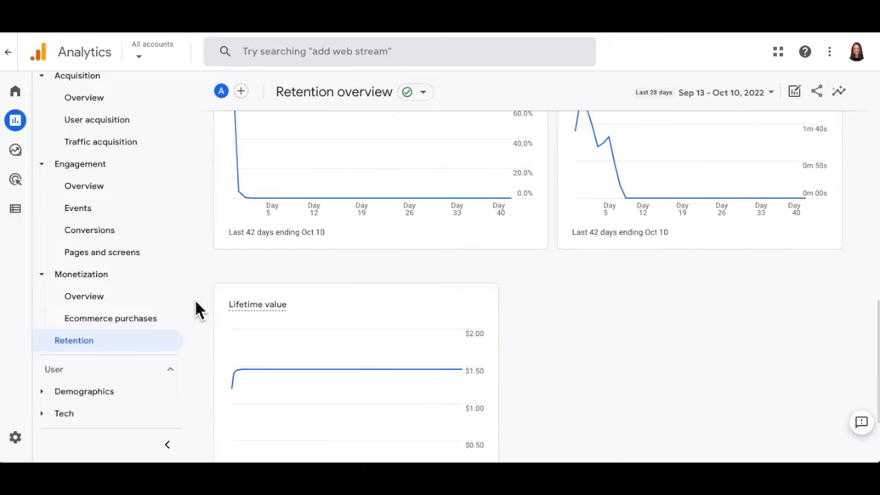
scroll(196, 310, down, 1)
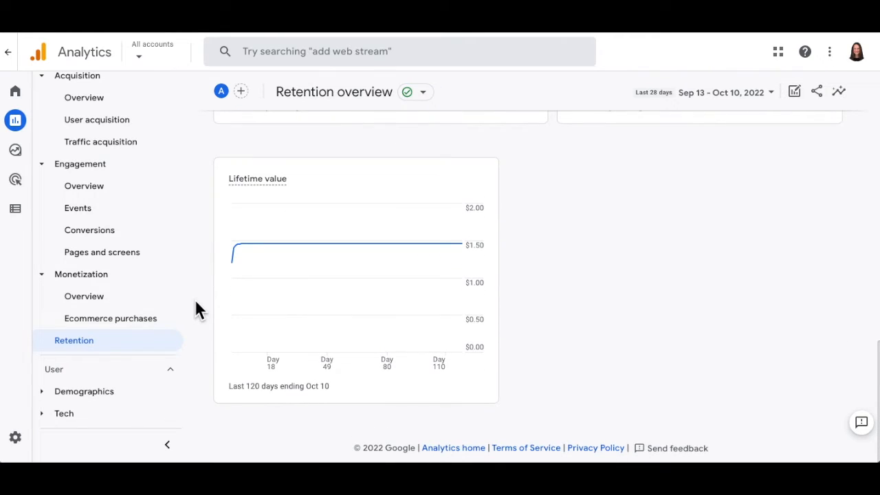
mouse_move(255, 250)
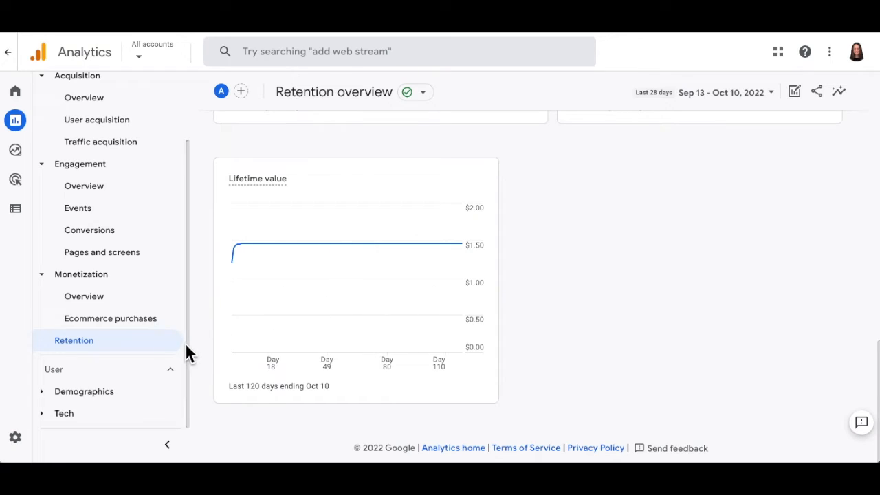
Open the Demographics overview and look through its country, city, gender, interests, age and language cards.
click(143, 398)
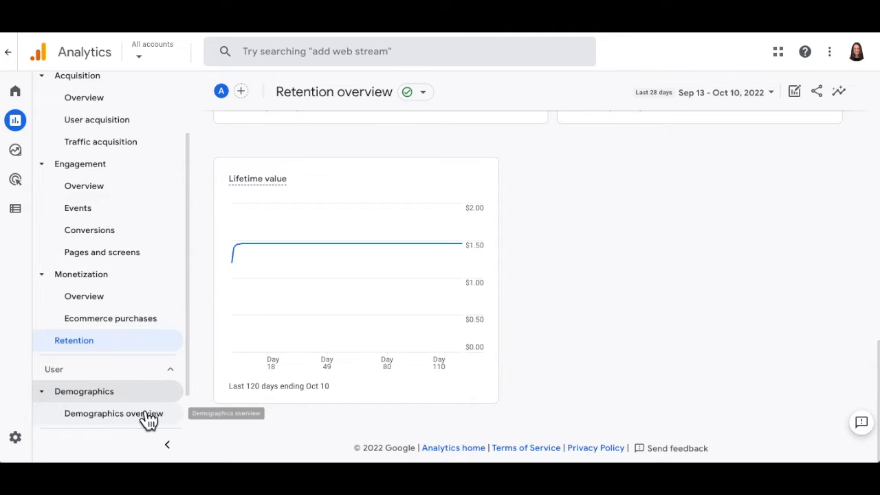
scroll(149, 416, down, 2)
click(146, 376)
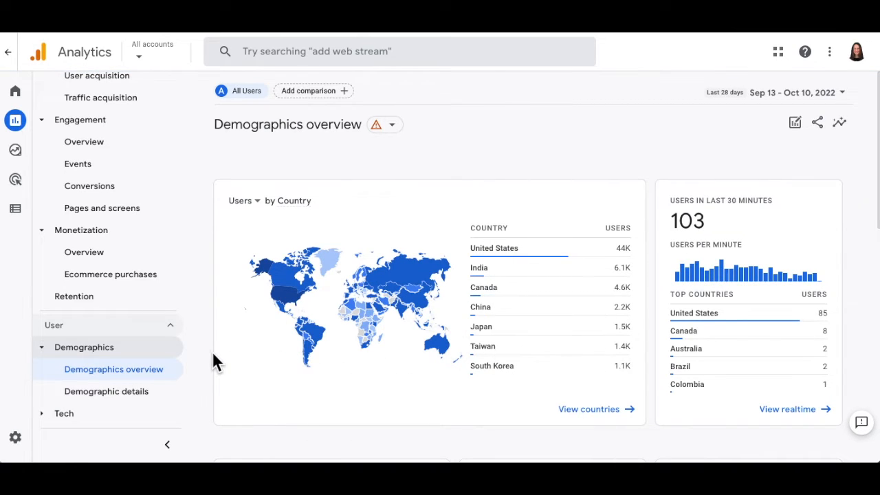
scroll(208, 354, down, 5)
scroll(208, 355, down, 4)
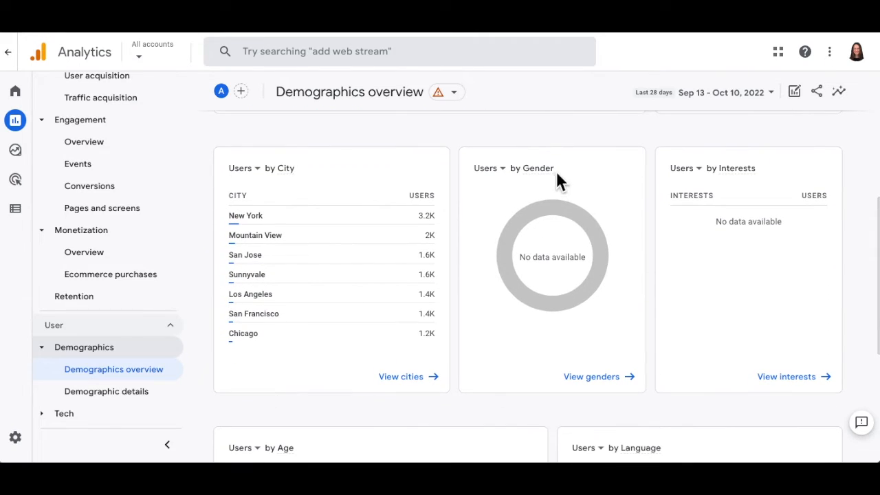
scroll(644, 254, down, 6)
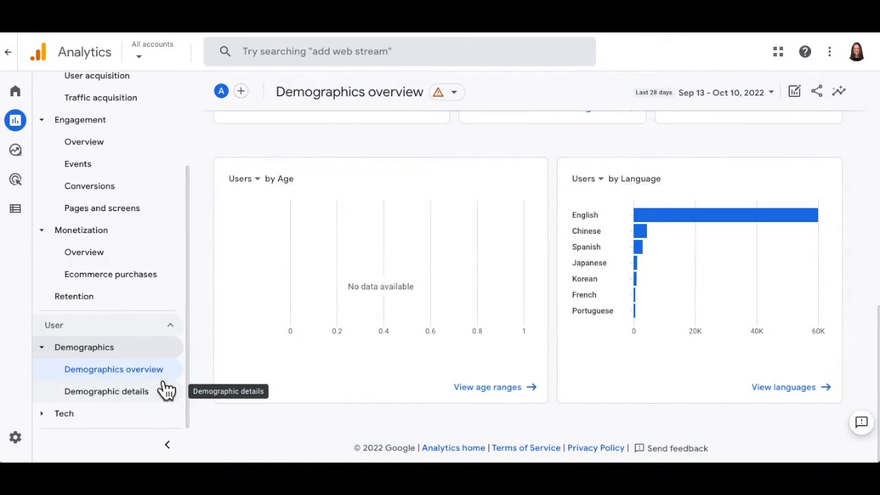
Open the Tech overview and look through its platform, operating system, browser, device category, screen resolution, app and device model cards.
click(110, 416)
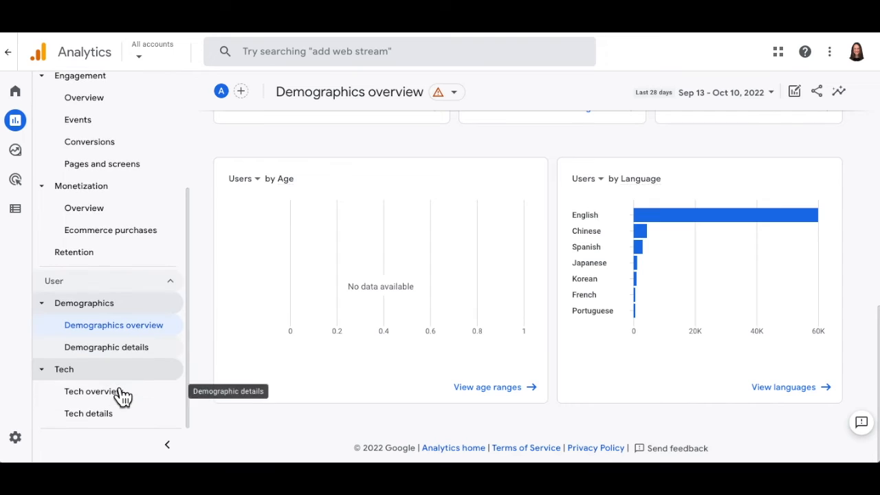
click(121, 396)
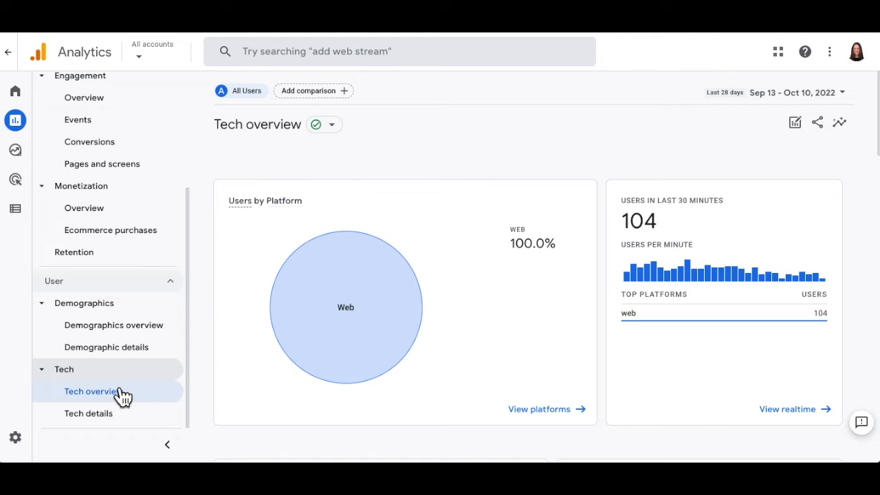
mouse_move(344, 347)
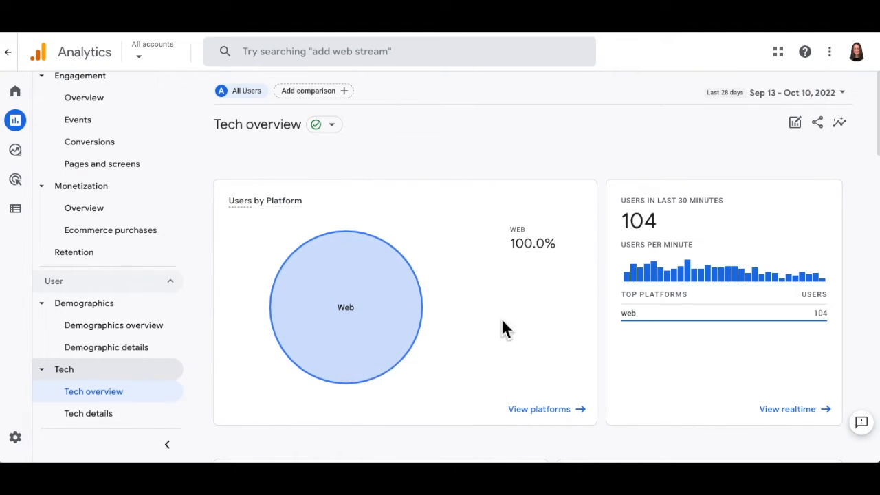
mouse_move(528, 250)
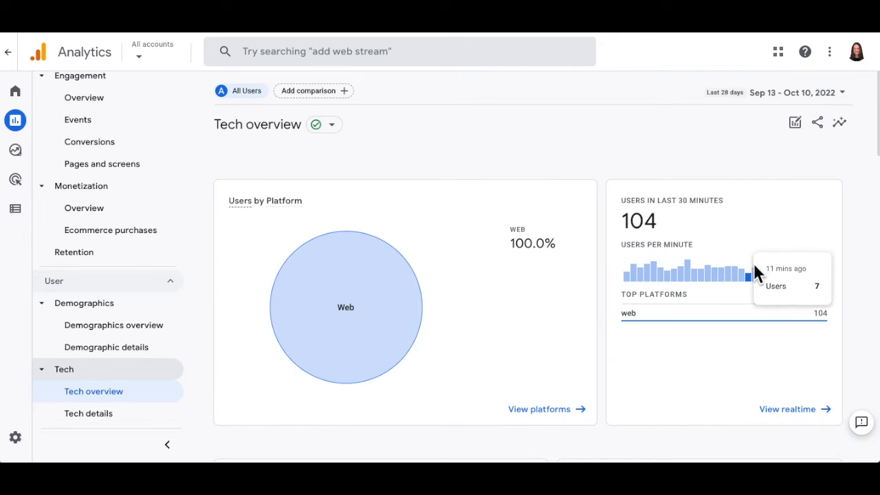
scroll(848, 278, down, 4)
scroll(851, 278, down, 2)
scroll(850, 279, down, 4)
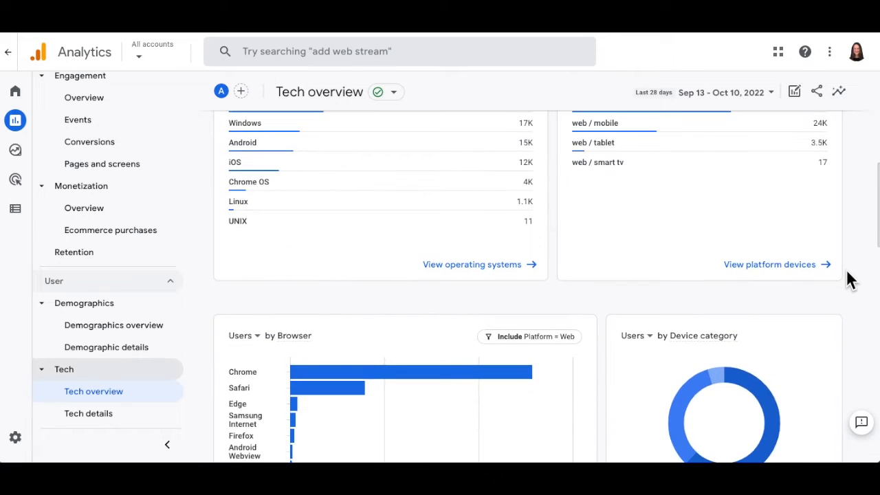
scroll(850, 279, down, 2)
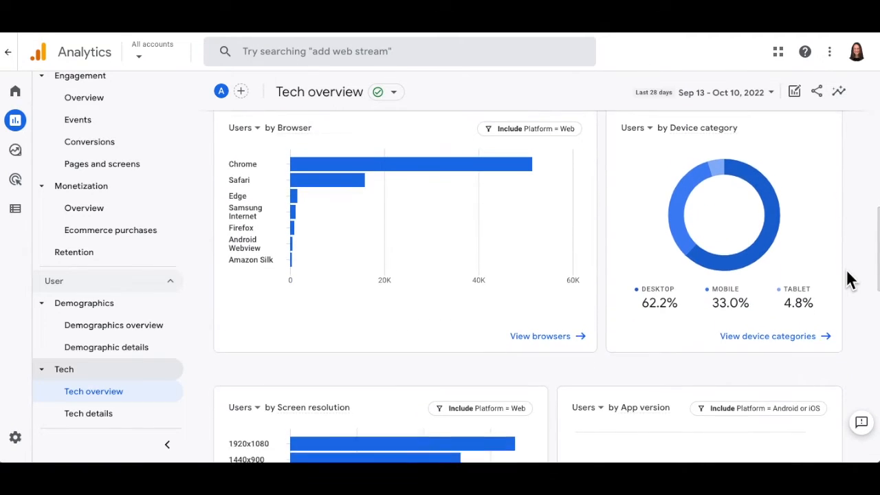
scroll(850, 280, down, 4)
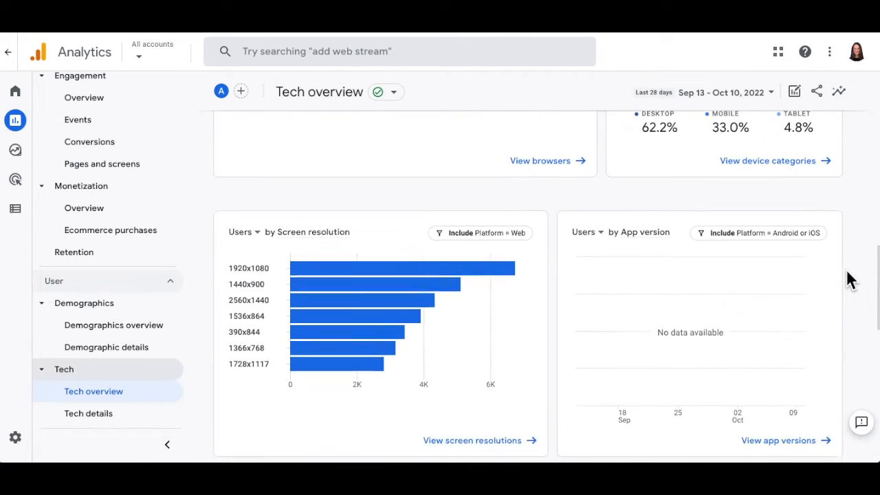
scroll(850, 280, down, 4)
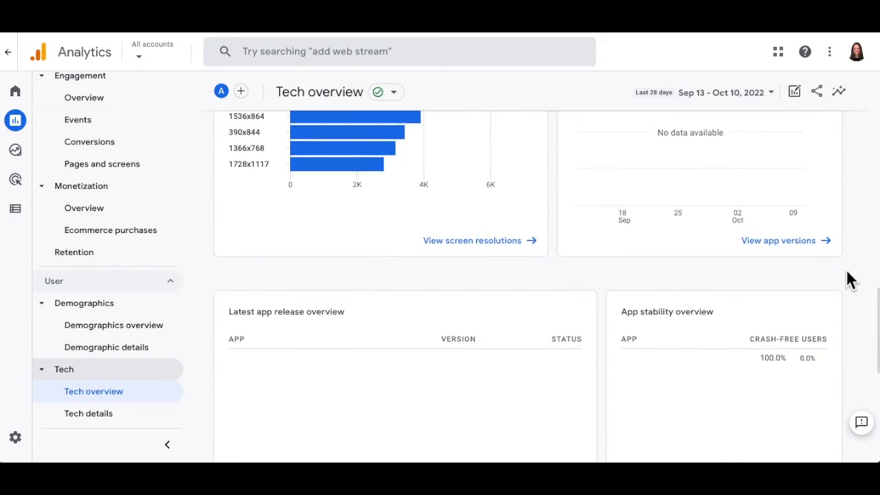
scroll(850, 280, down, 4)
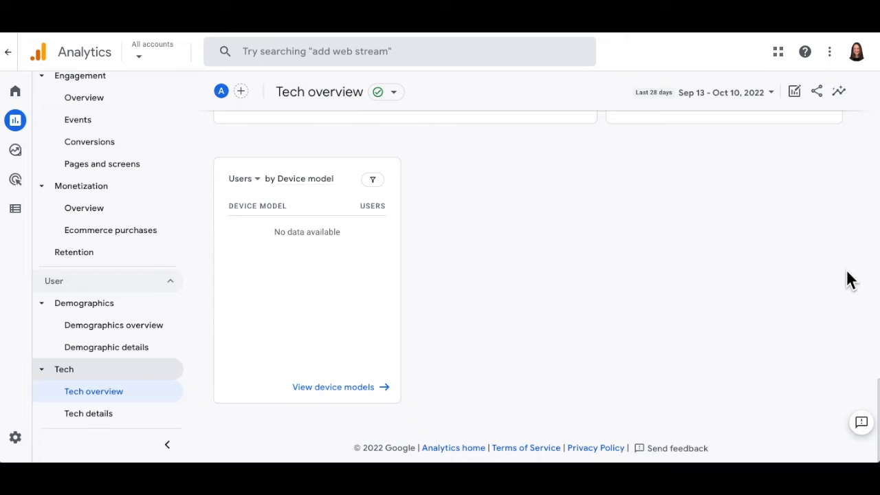
scroll(850, 279, up, 20)
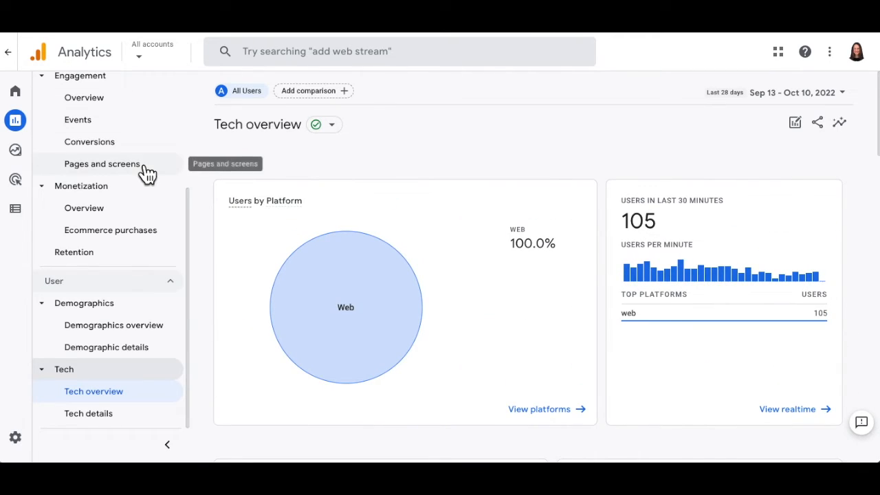
Go to Explorations, open the User behavior exploration and display its Home page behavior path exploration.
scroll(148, 173, up, 3)
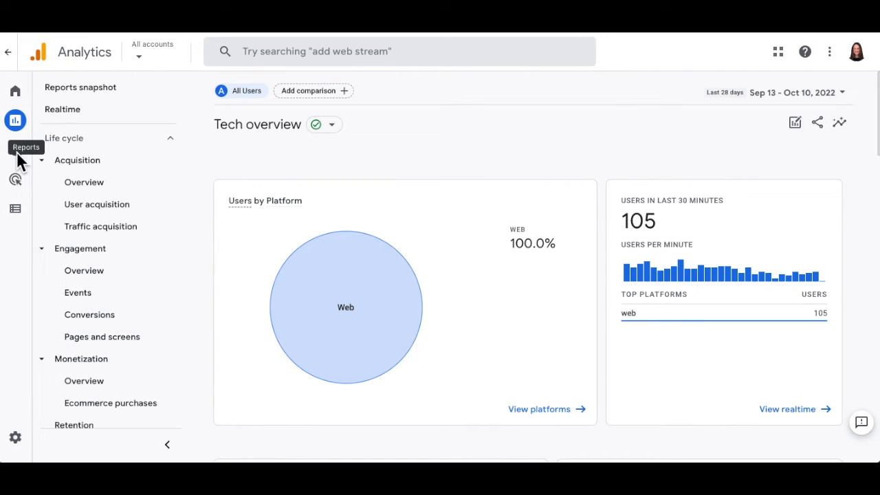
mouse_move(20, 129)
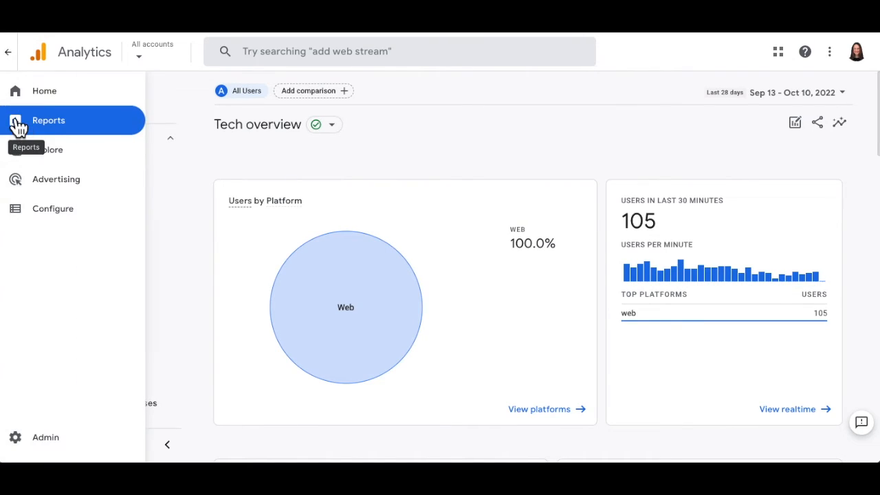
click(101, 152)
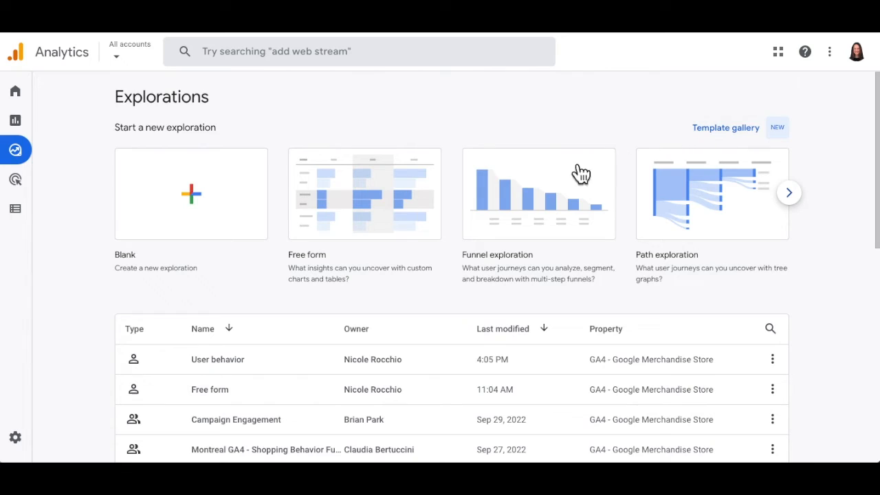
click(224, 371)
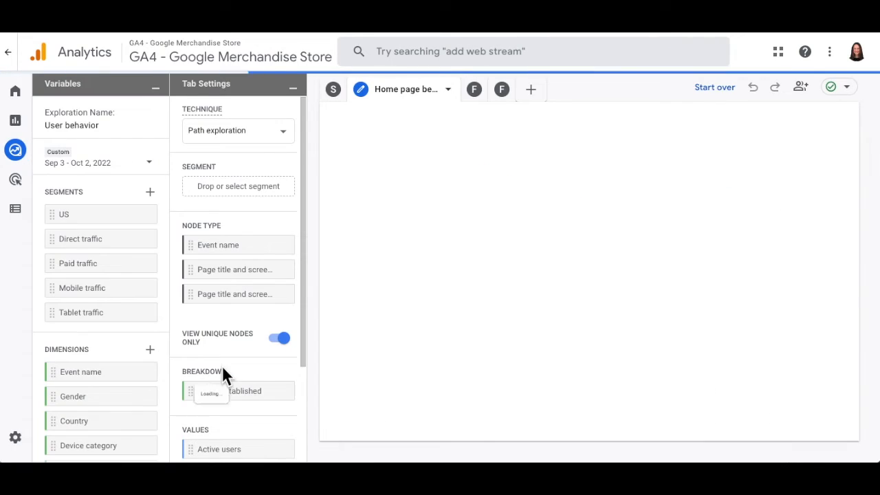
click(333, 94)
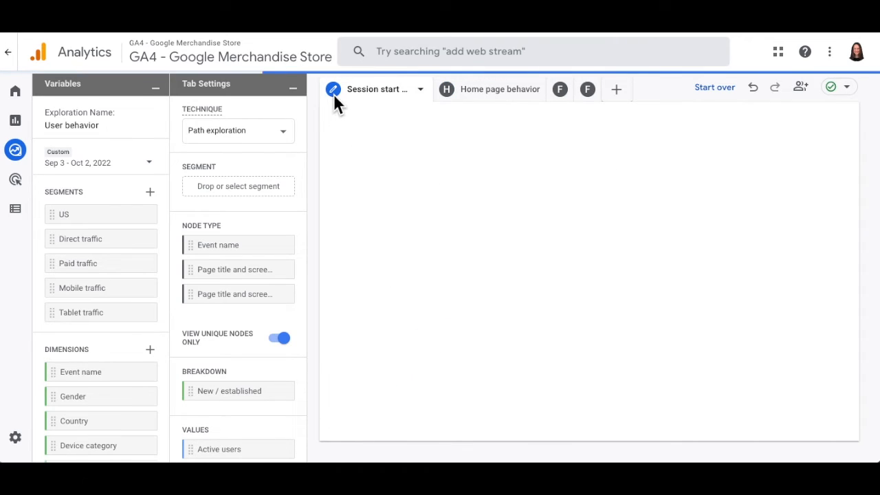
click(448, 95)
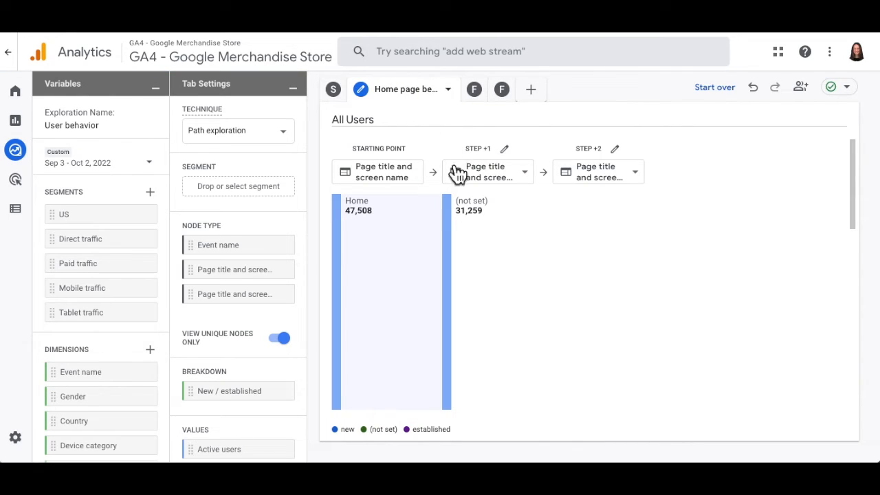
Examine the Home path and its available starting points, and collapse the Google Merchandise Store node with 1,333 users at step +1.
mouse_move(362, 211)
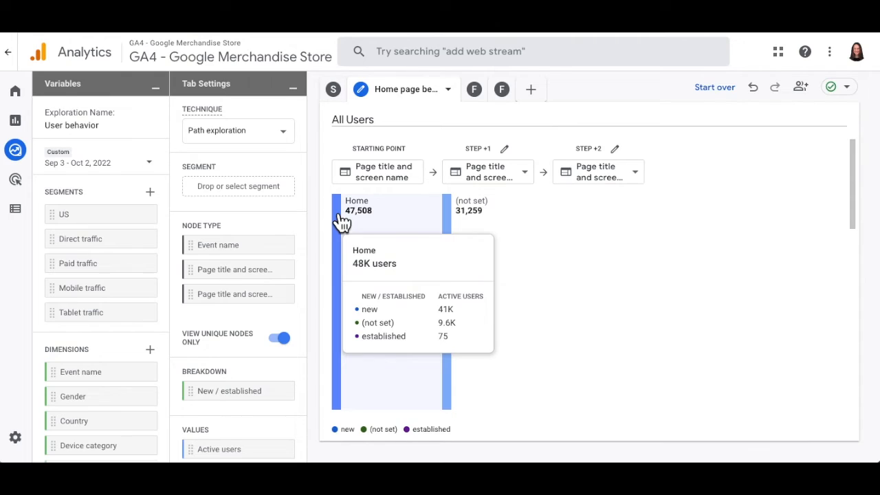
click(374, 204)
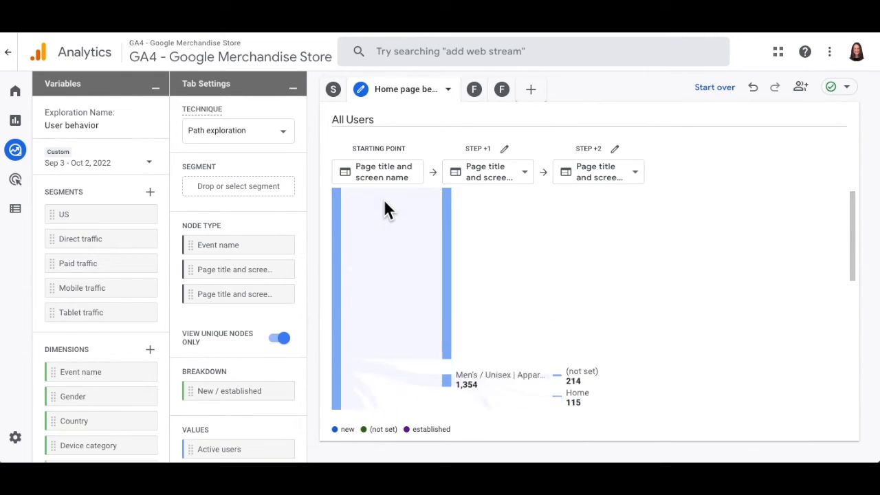
click(376, 236)
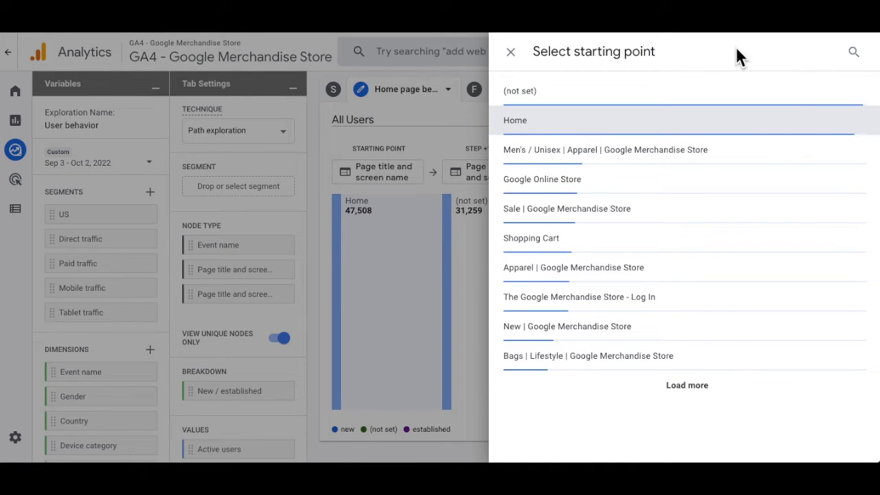
click(512, 54)
click(443, 262)
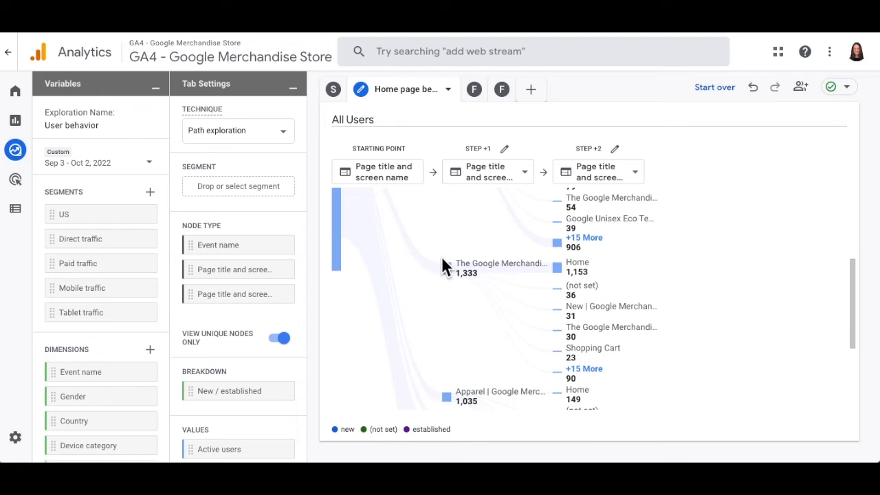
click(448, 266)
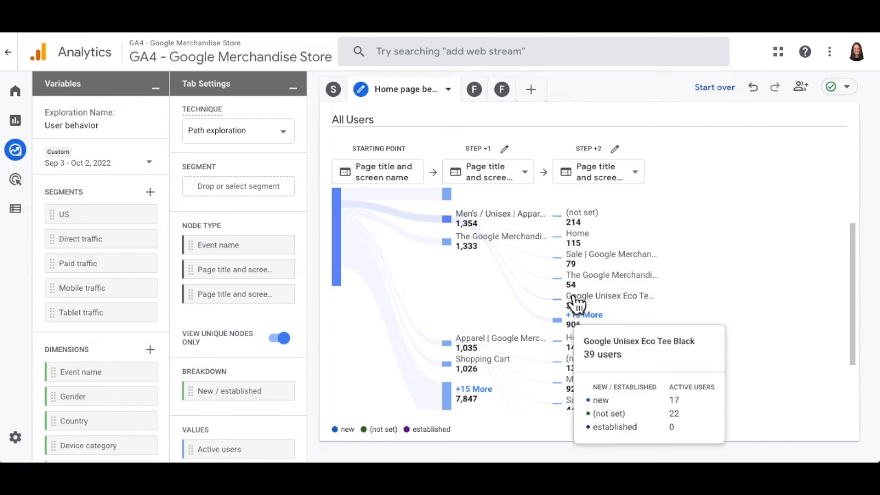
Look at the exploration's date range options and at the custom and suggested segment types for a new segment, without applying any.
click(147, 175)
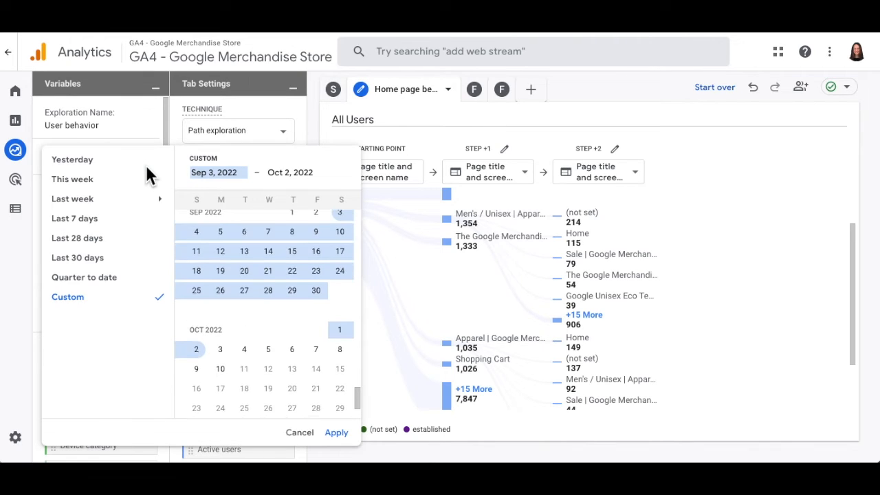
click(148, 130)
click(150, 193)
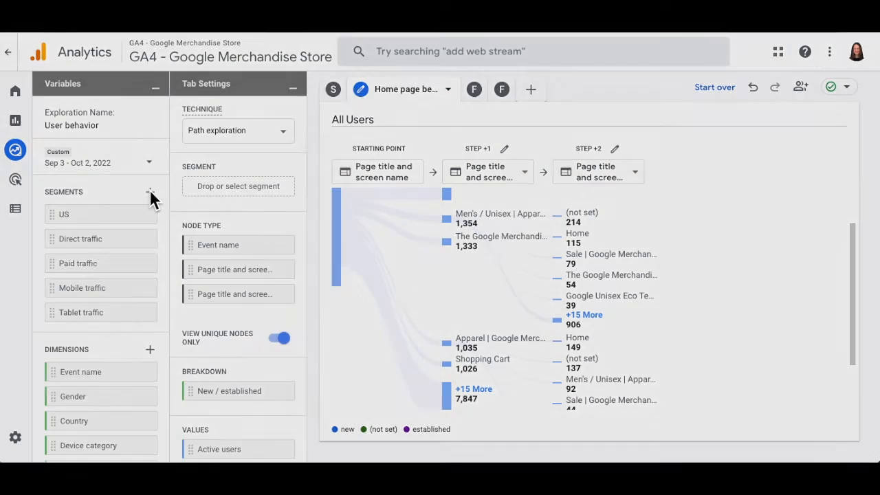
scroll(222, 218, down, 2)
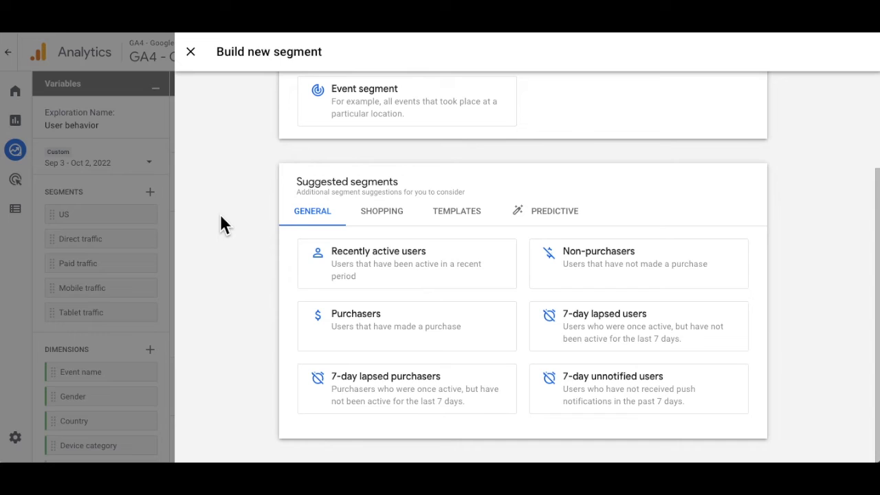
scroll(221, 219, up, 2)
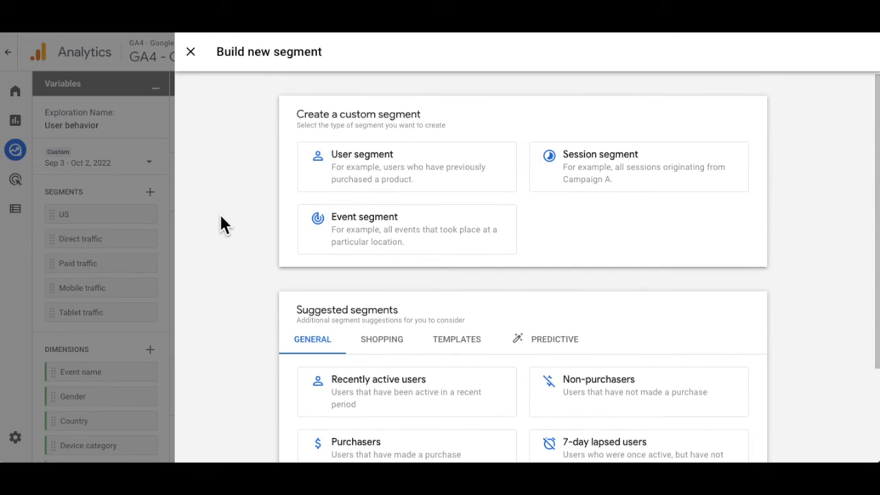
click(190, 52)
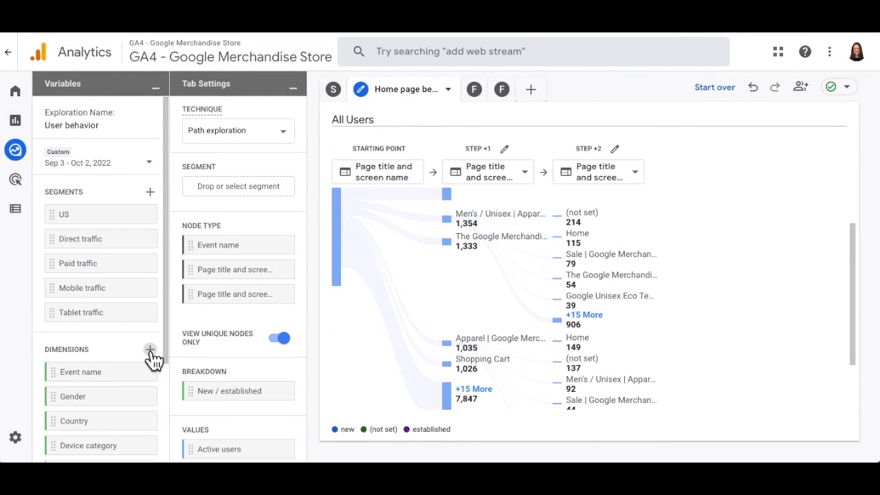
View the dimensions available to import into the exploration and leave the selection as it is.
click(150, 350)
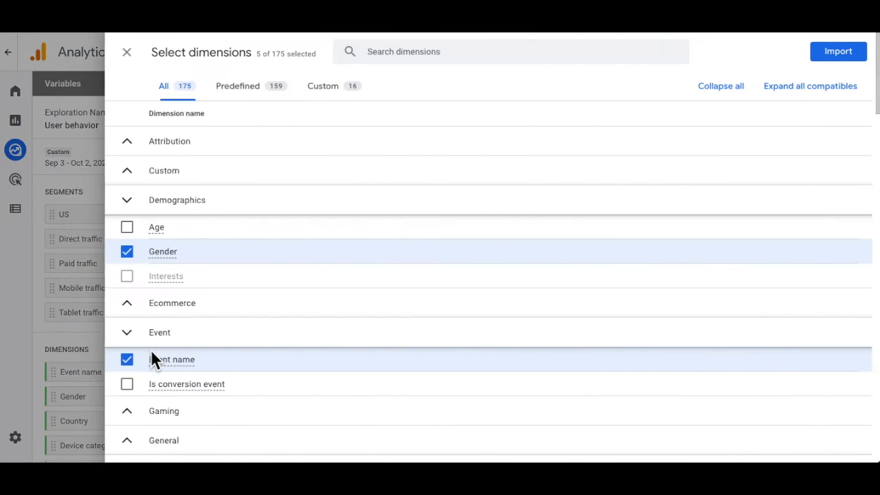
click(125, 53)
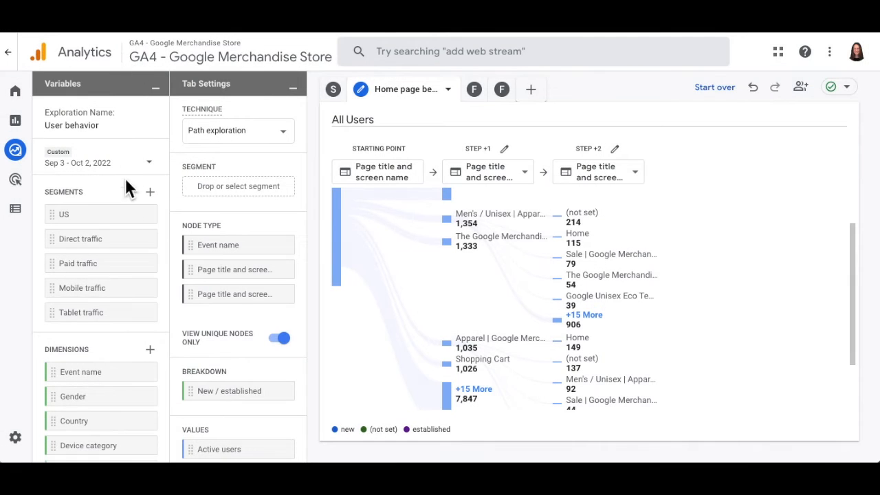
View the metrics available to import into the exploration and close the list without changing the selection.
scroll(162, 304, down, 2)
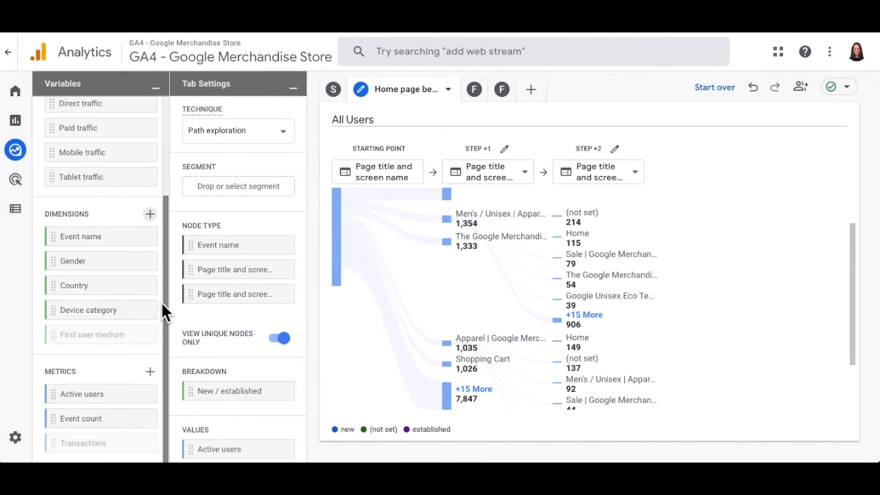
click(150, 371)
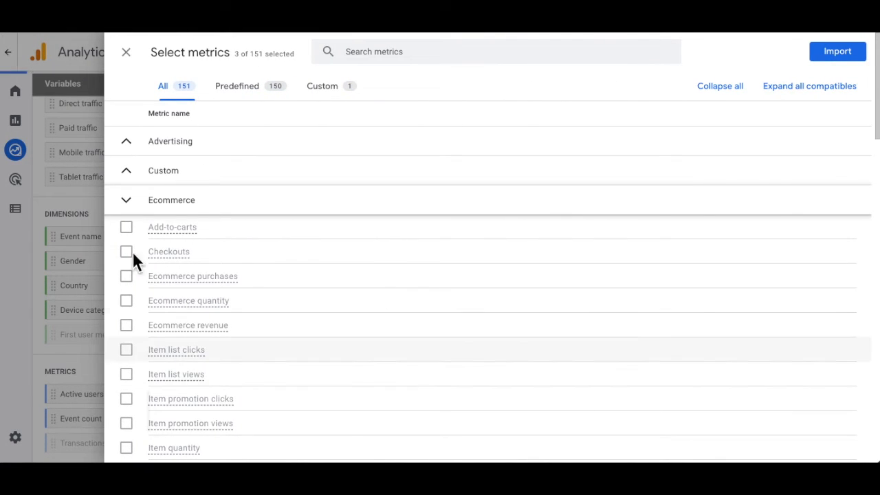
click(125, 53)
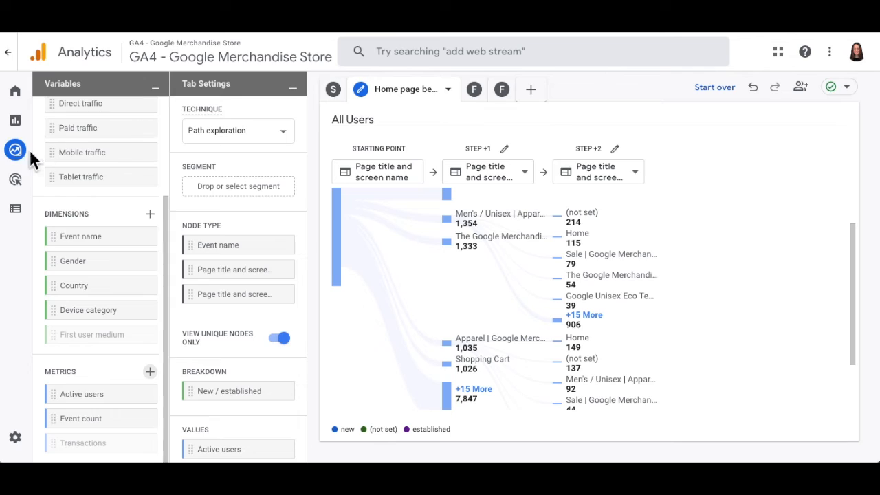
Go to the Advertising section and review its snapshot, including conversions by default channel grouping and the conversion paths.
mouse_move(23, 159)
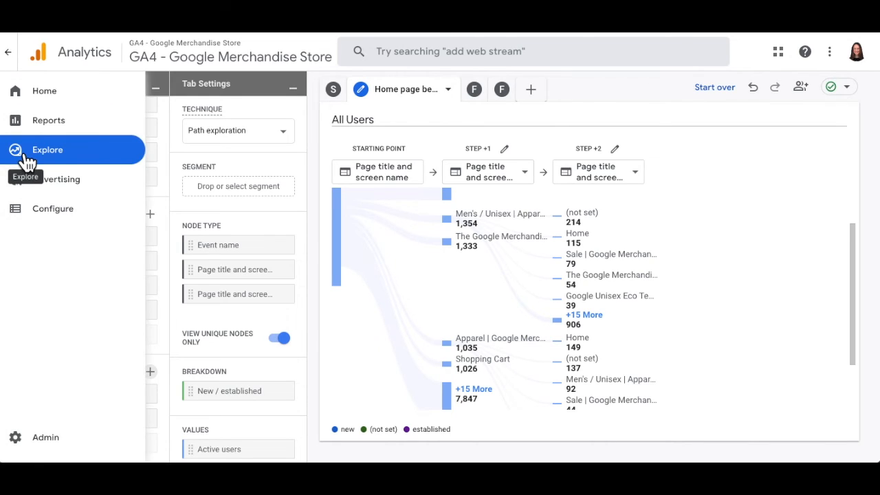
click(123, 183)
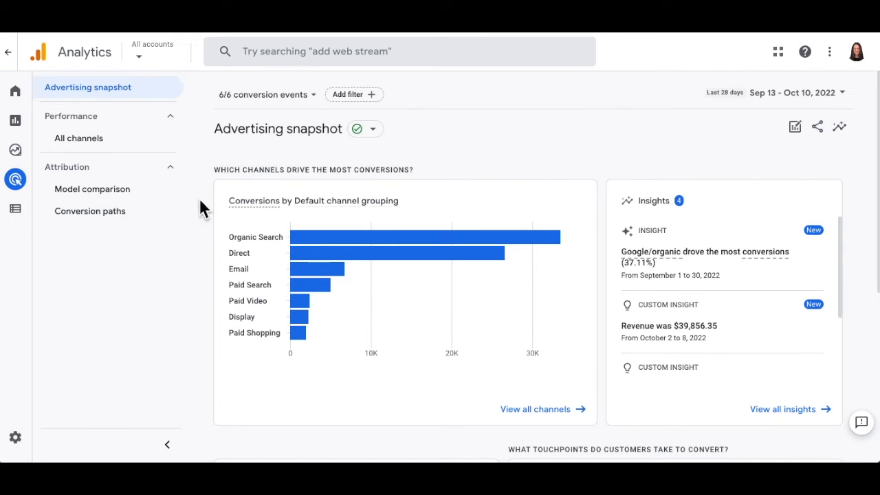
scroll(196, 284, down, 3)
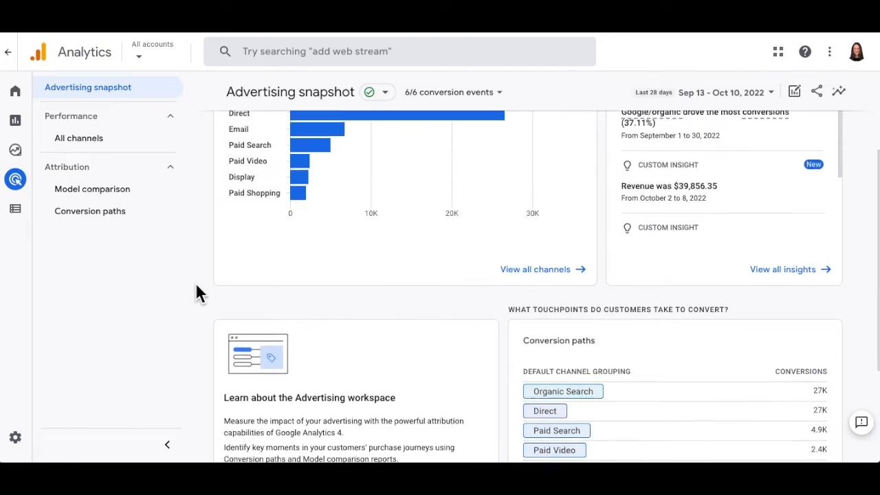
scroll(196, 285, down, 2)
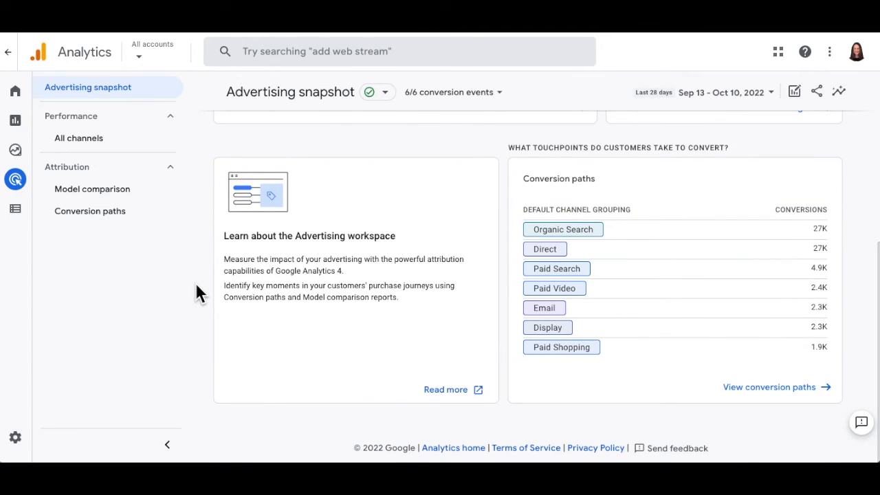
scroll(196, 286, up, 5)
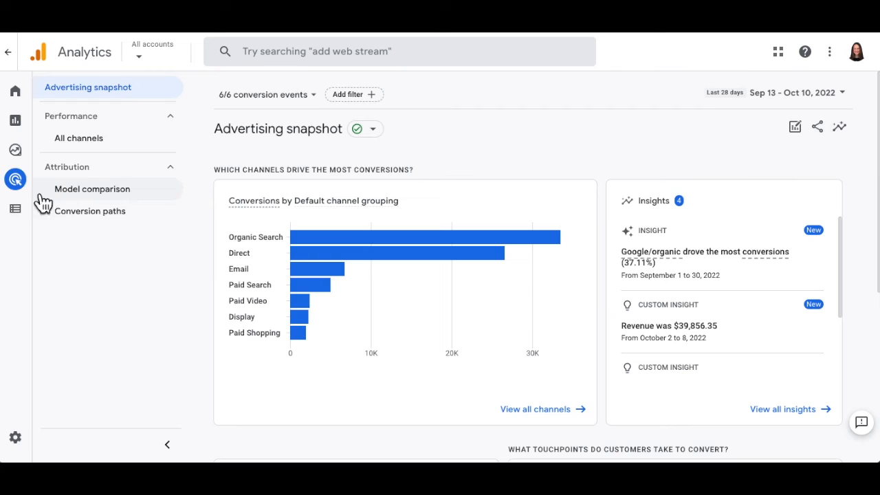
Go to the Configure section's existing events and view the event modifications without changing them.
click(21, 206)
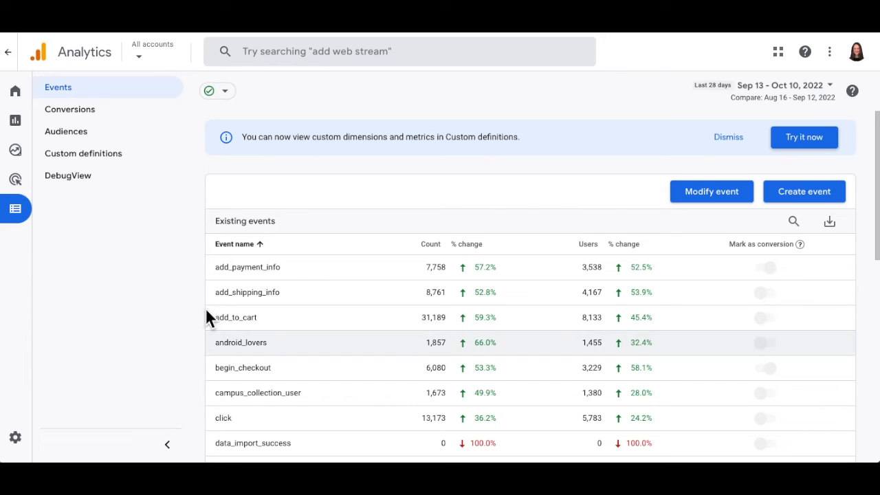
click(715, 192)
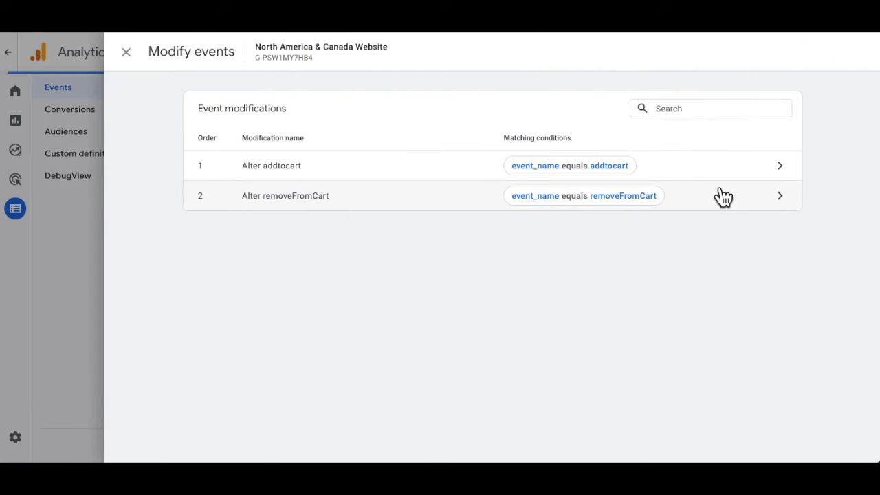
click(127, 54)
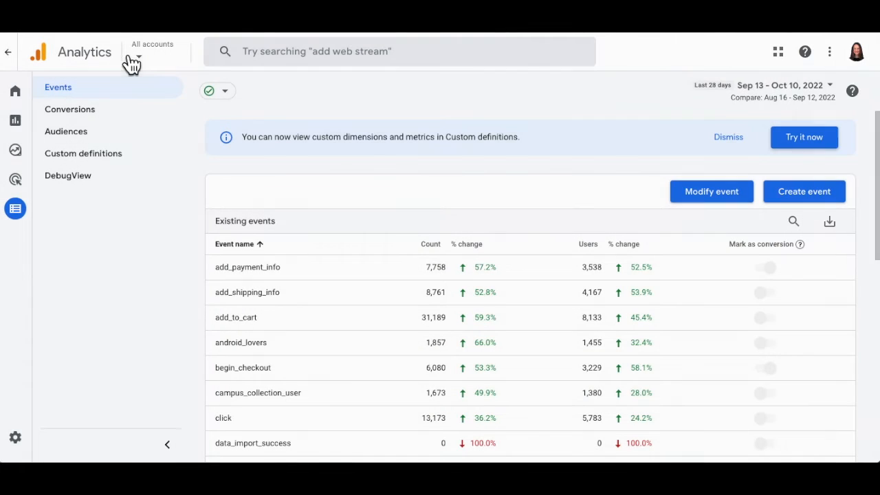
Look through the property's full list of audiences, and go back to the Analytics Home page.
click(91, 138)
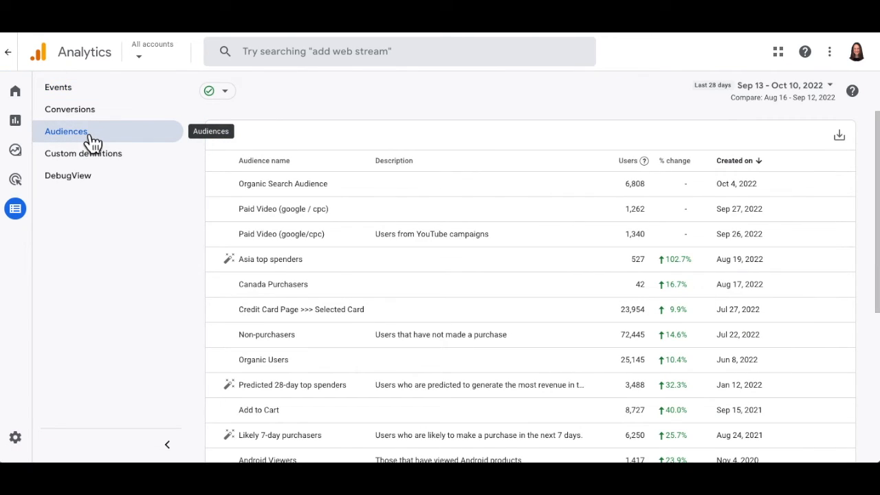
scroll(239, 269, down, 3)
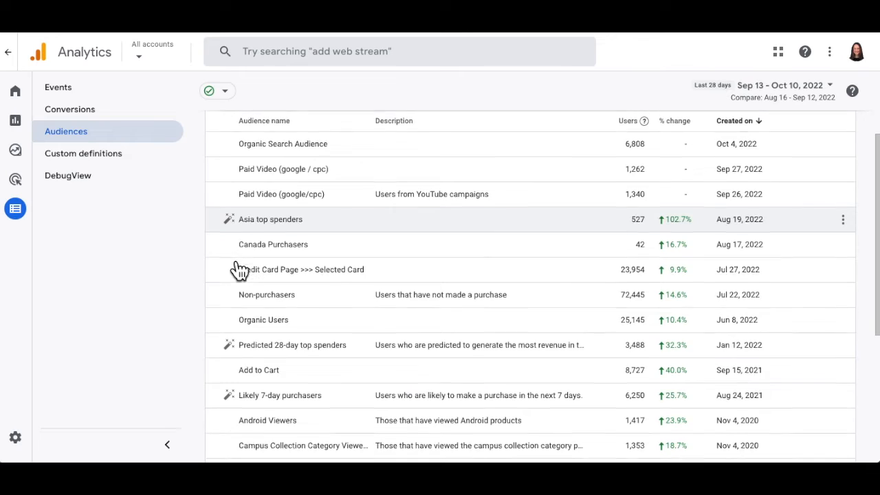
scroll(240, 269, down, 3)
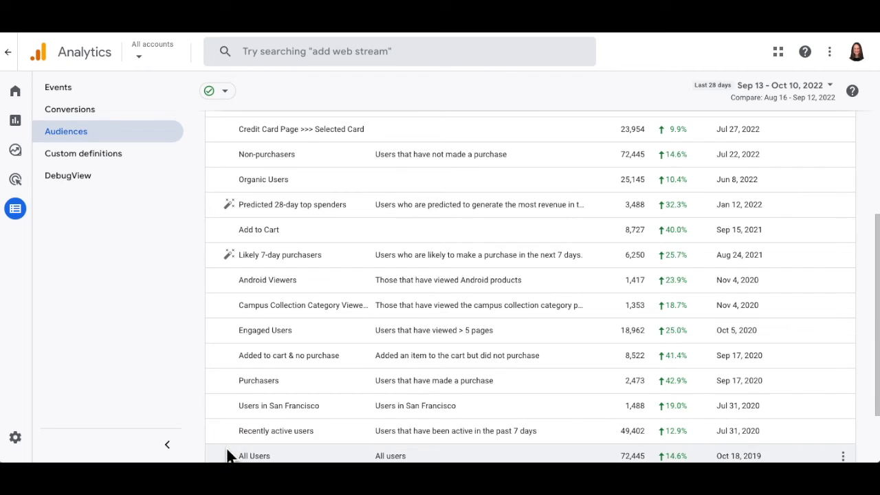
scroll(229, 388, down, 2)
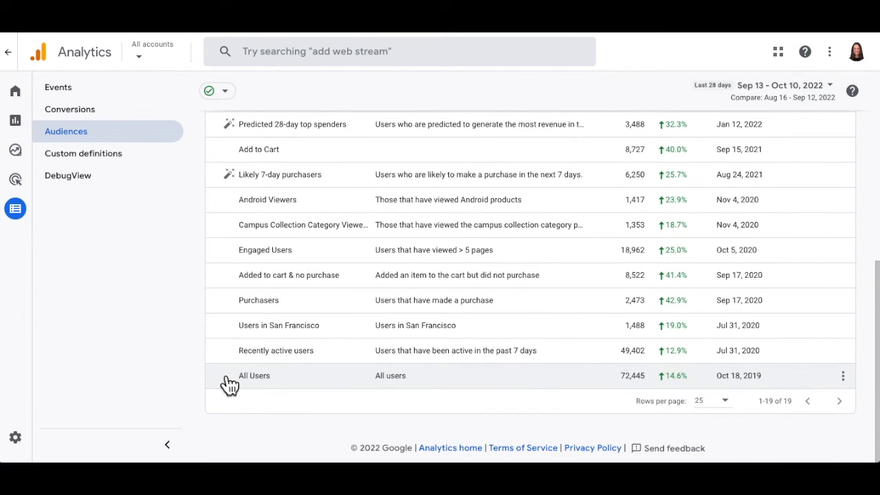
scroll(222, 369, up, 4)
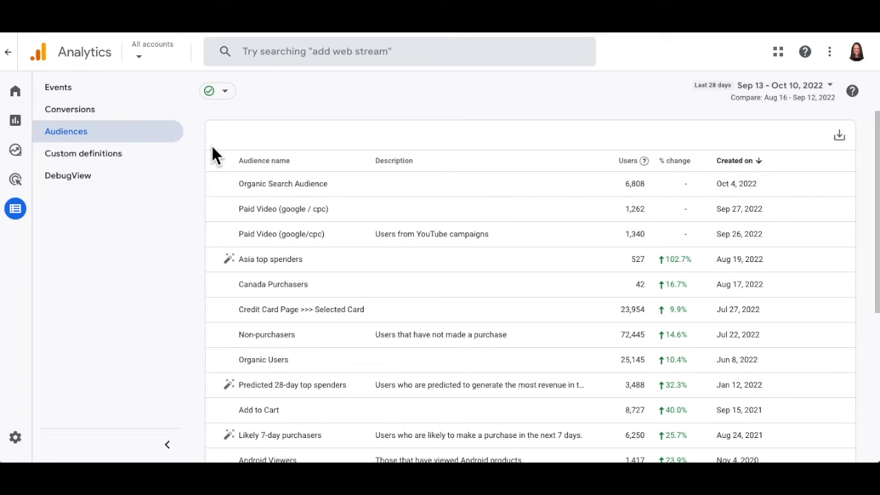
click(20, 92)
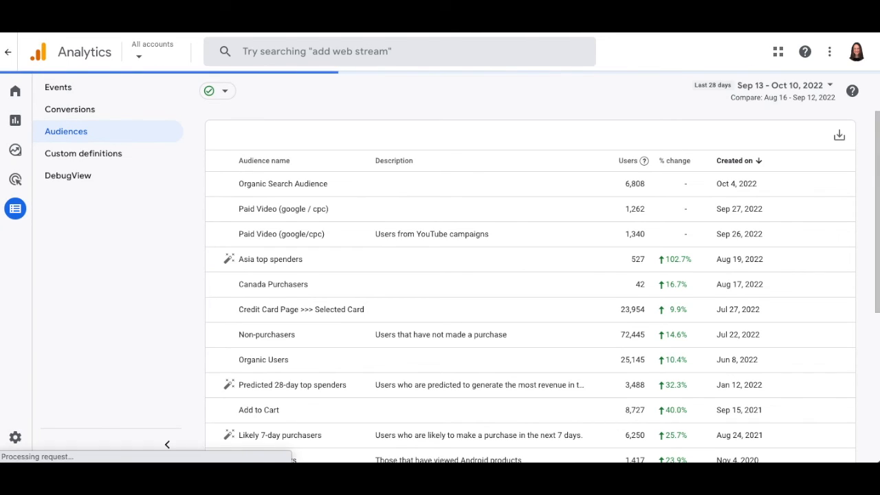